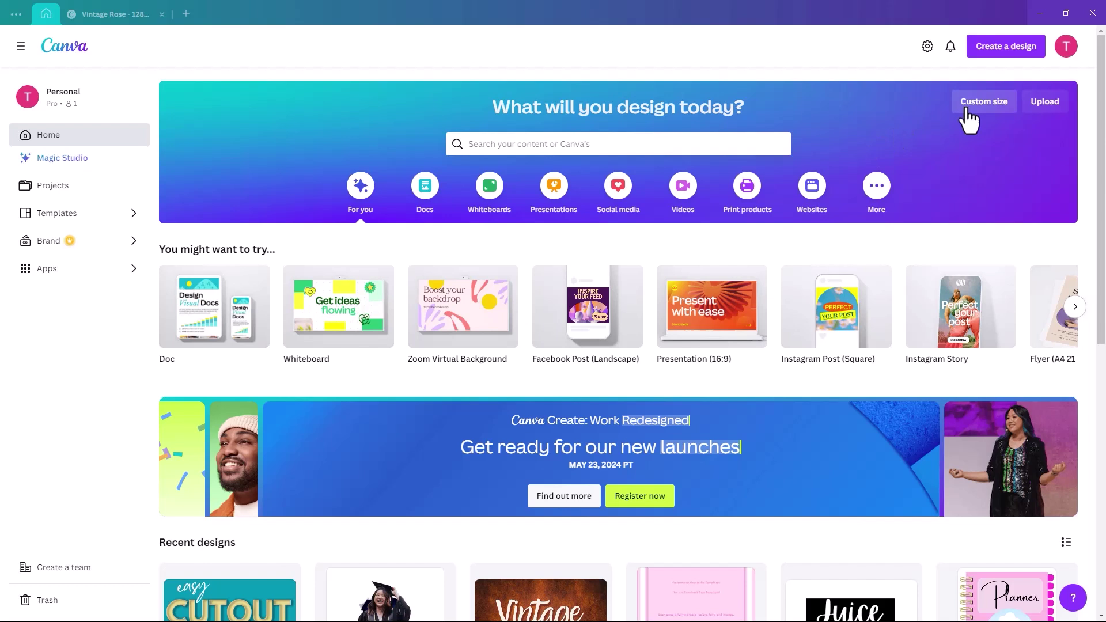
Step: Create a new custom-size design of 1280 × 720 px
{"action": "left_click", "coordinate": [983, 105]}
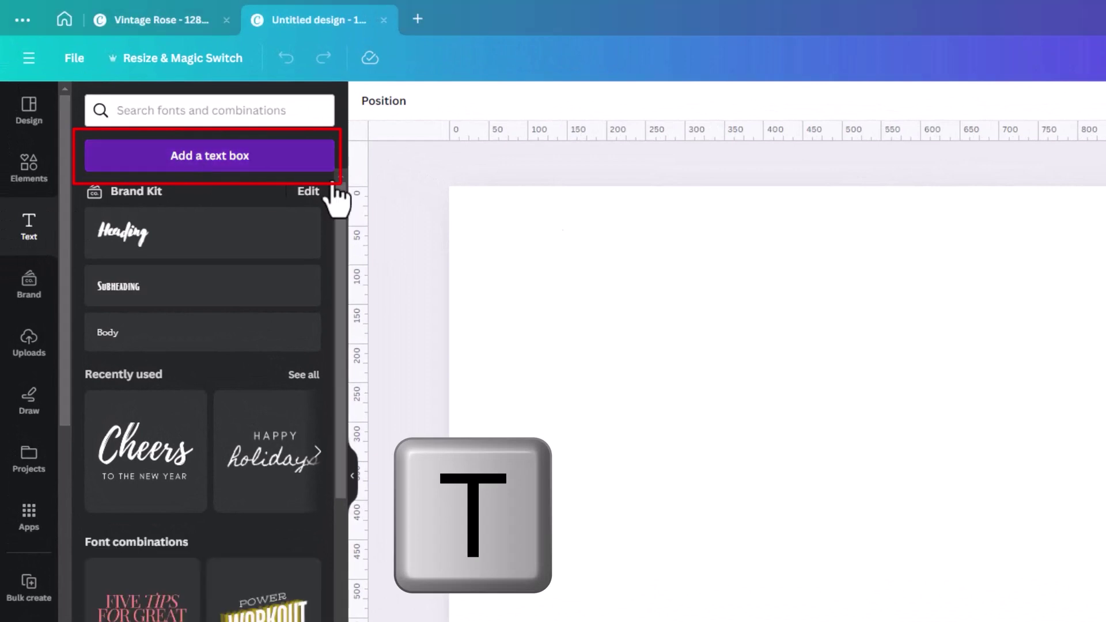
Step: Add a new text box, enlarge it and move it up and right on the page
{"action": "key", "text": "t"}
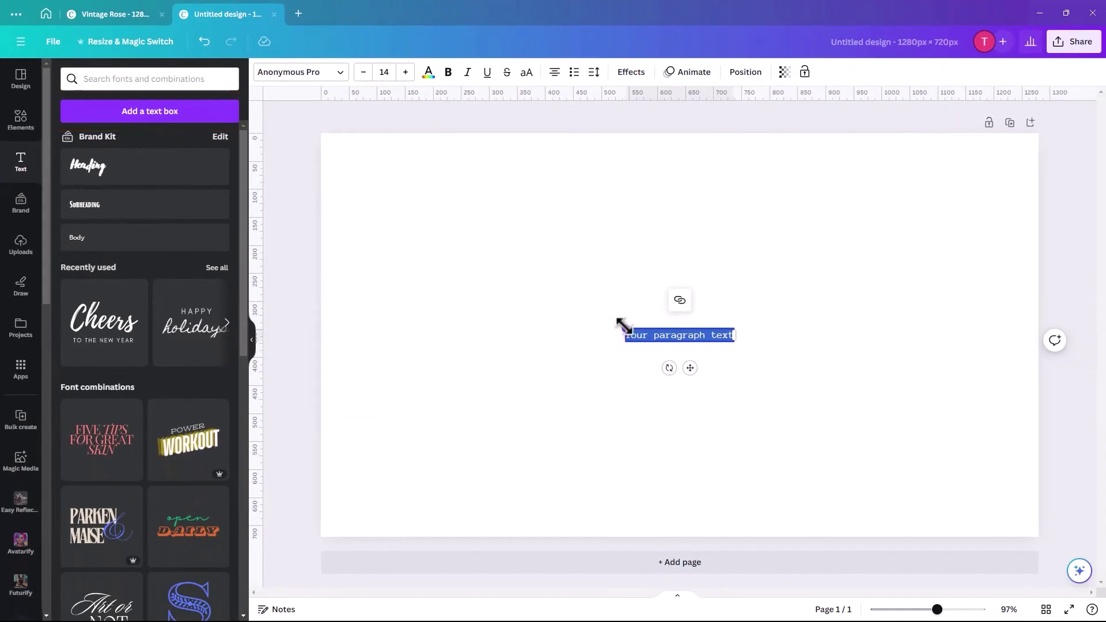
{"action": "left_click_drag", "start_coordinate": [861, 453], "coordinate": [629, 406]}
{"action": "left_click_drag", "start_coordinate": [457, 295], "coordinate": [353, 274]}
{"action": "left_click", "coordinate": [589, 344]}
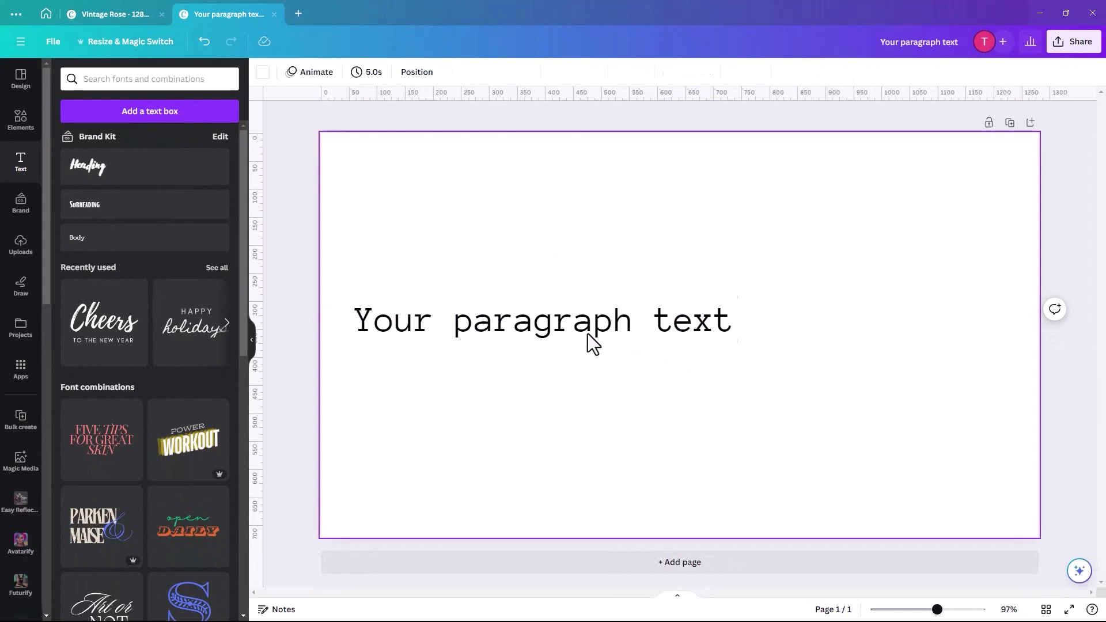
{"action": "left_click_drag", "start_coordinate": [661, 293], "coordinate": [760, 255]}
Step: Replace the placeholder with 'Vintage', scale it to size 190 and centre it
{"action": "double_click", "coordinate": [682, 285]}
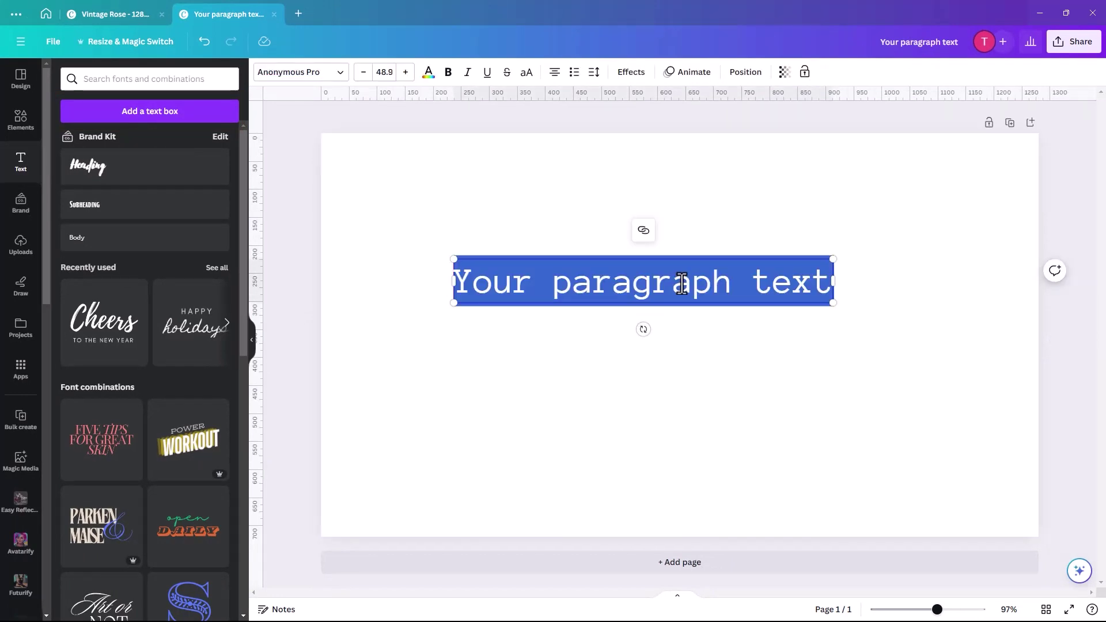
{"action": "type", "text": "Vintage"}
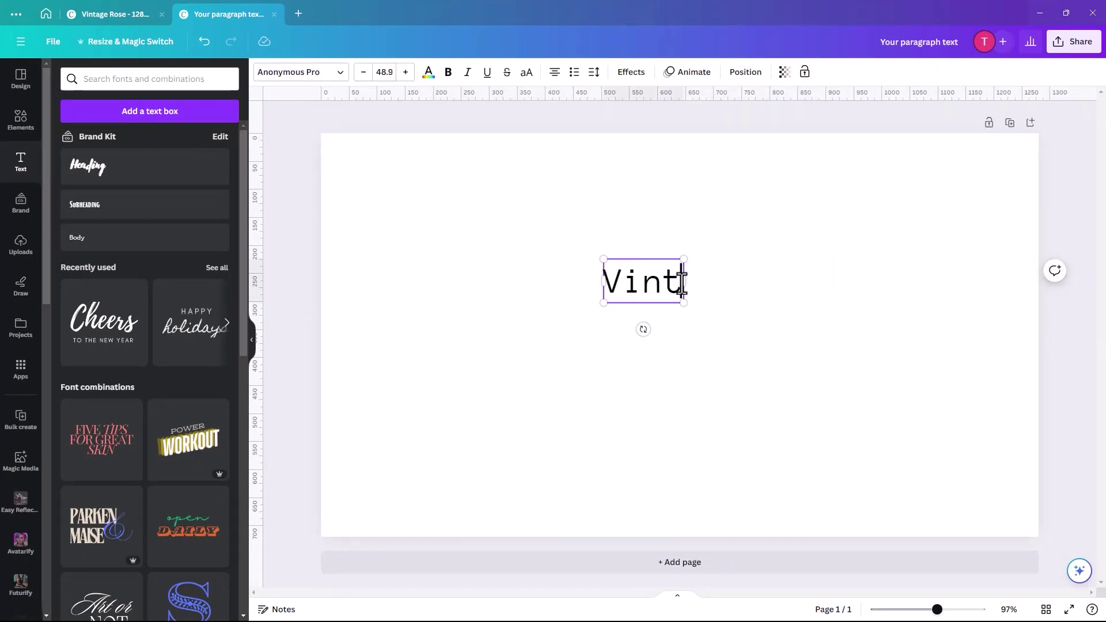
{"action": "left_click_drag", "start_coordinate": [573, 259], "coordinate": [380, 201]}
{"action": "left_click_drag", "start_coordinate": [714, 301], "coordinate": [919, 384]}
{"action": "left_click", "coordinate": [778, 439]}
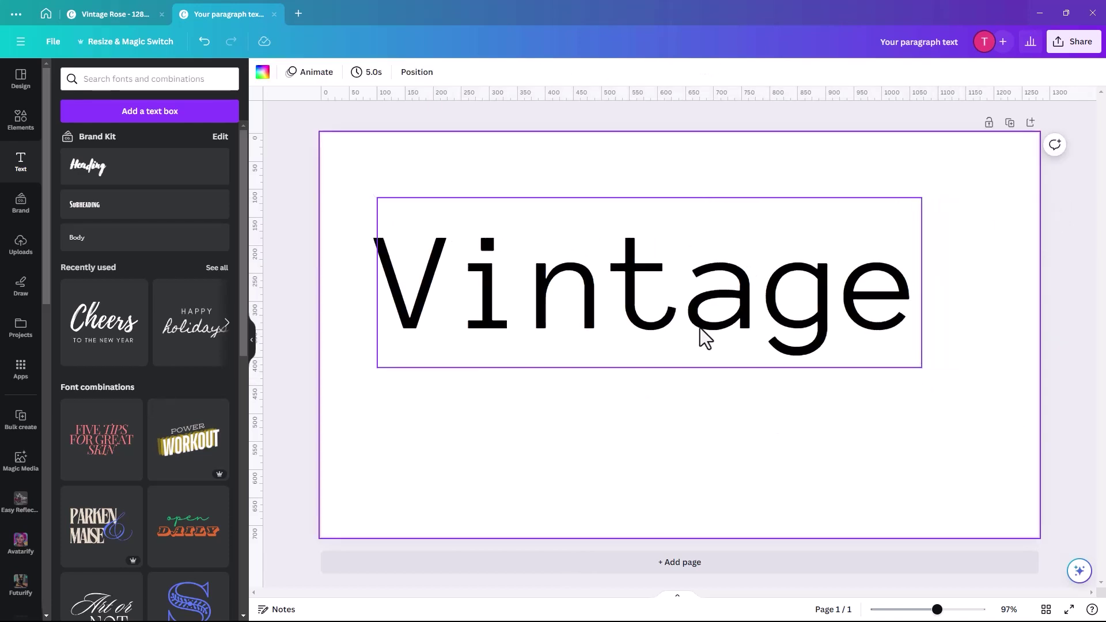
{"action": "left_click_drag", "start_coordinate": [703, 336], "coordinate": [728, 341]}
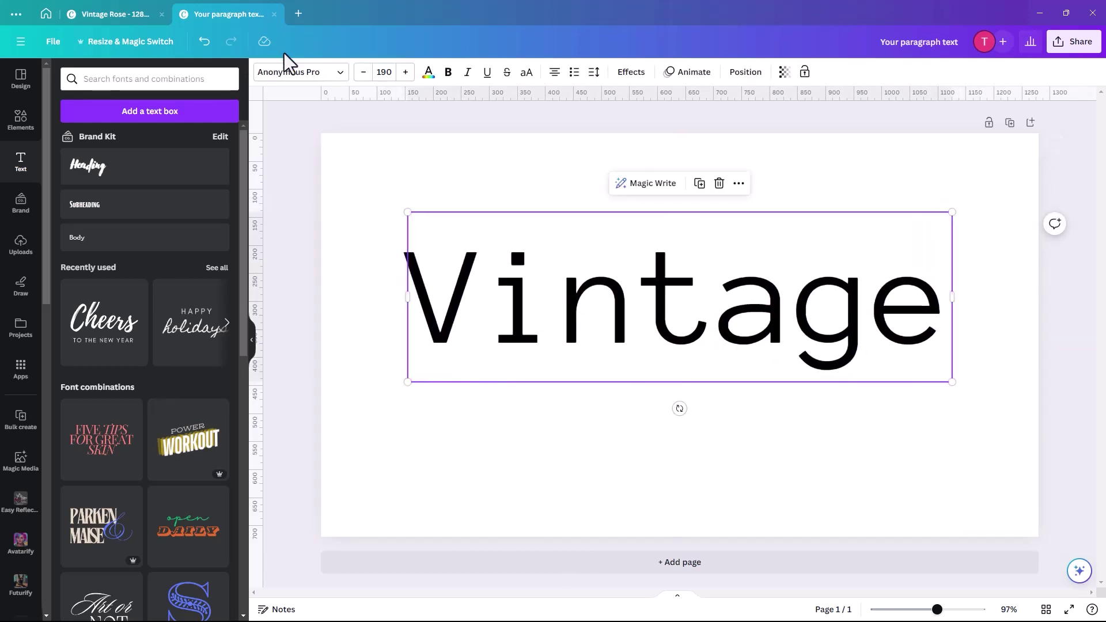
Step: Switch the Vintage text to the Amazone script font and recentre it on the page
{"action": "left_click", "coordinate": [341, 81]}
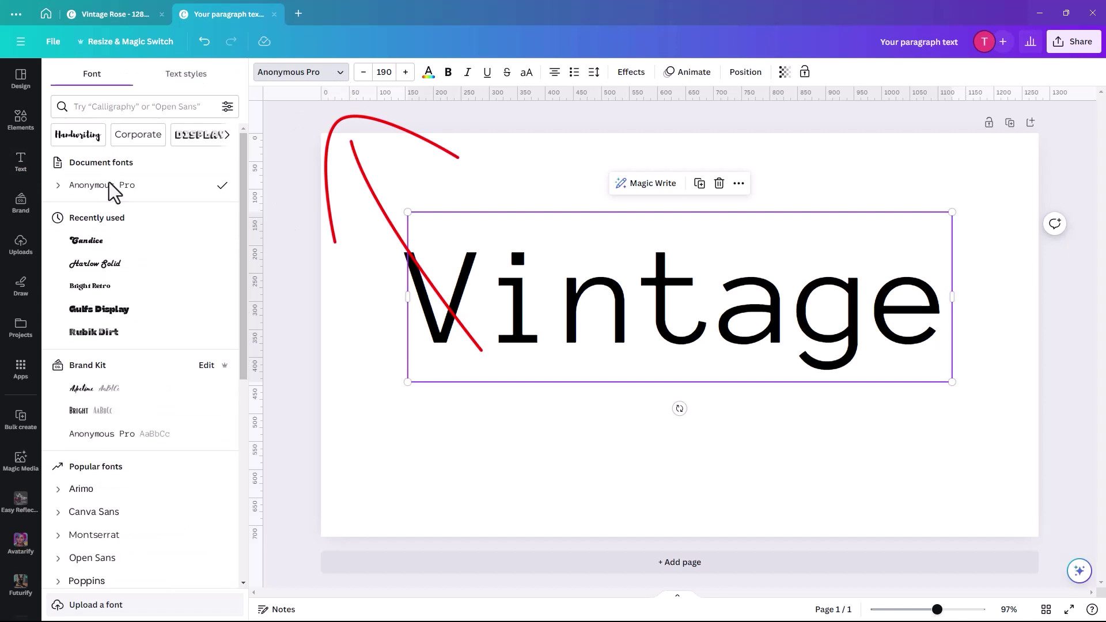
{"action": "left_click", "coordinate": [89, 108]}
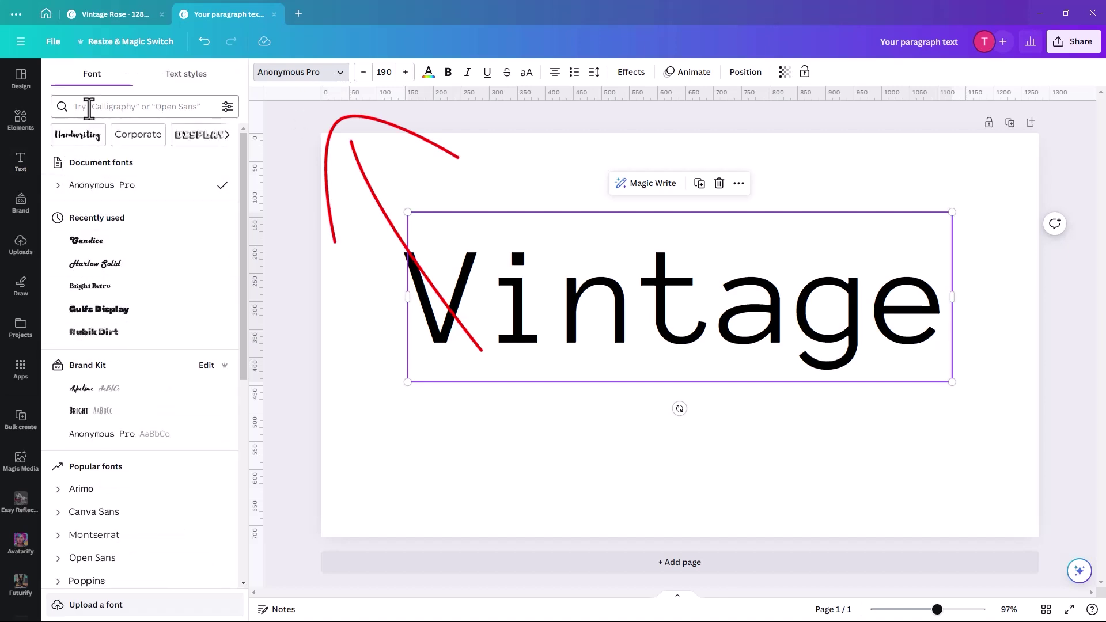
{"action": "type", "text": "ama"}
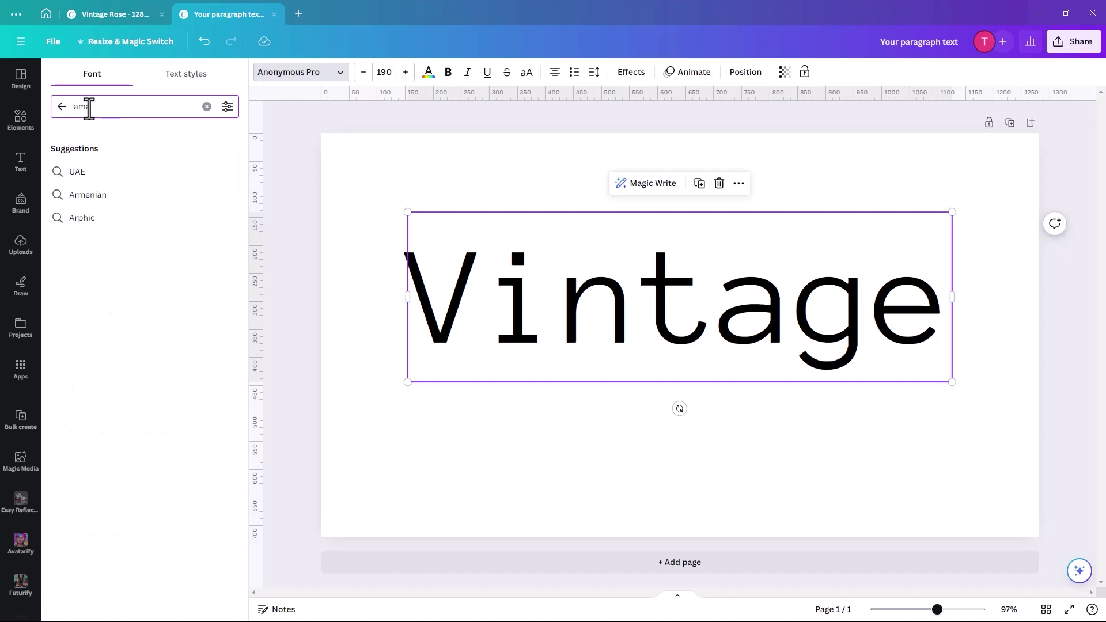
{"action": "type", "text": "zone"}
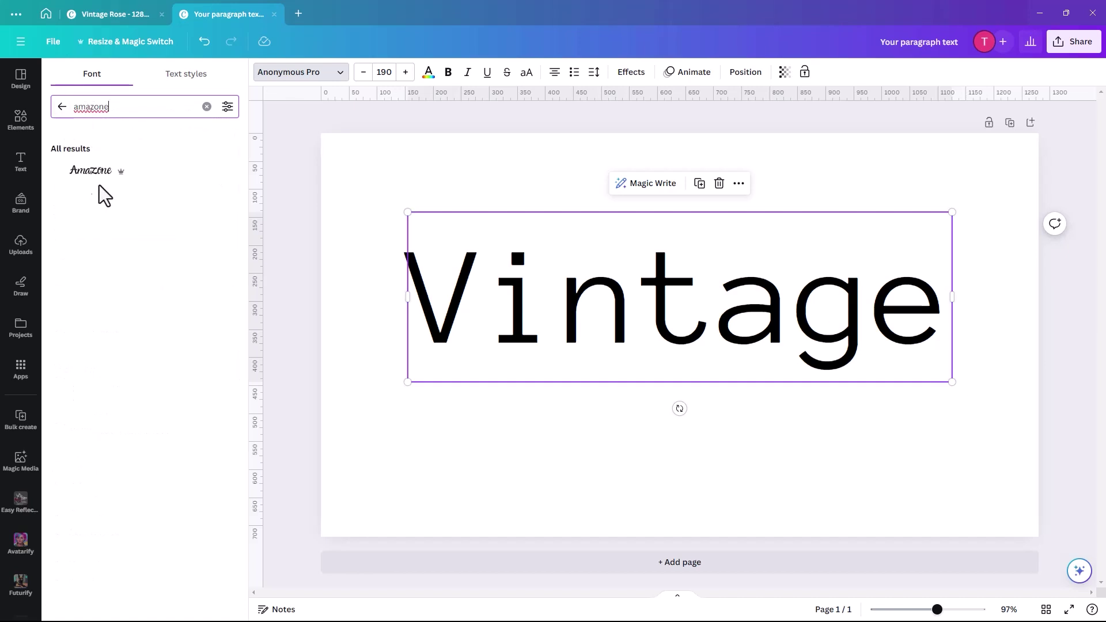
{"action": "left_click_drag", "start_coordinate": [414, 314], "coordinate": [552, 366]}
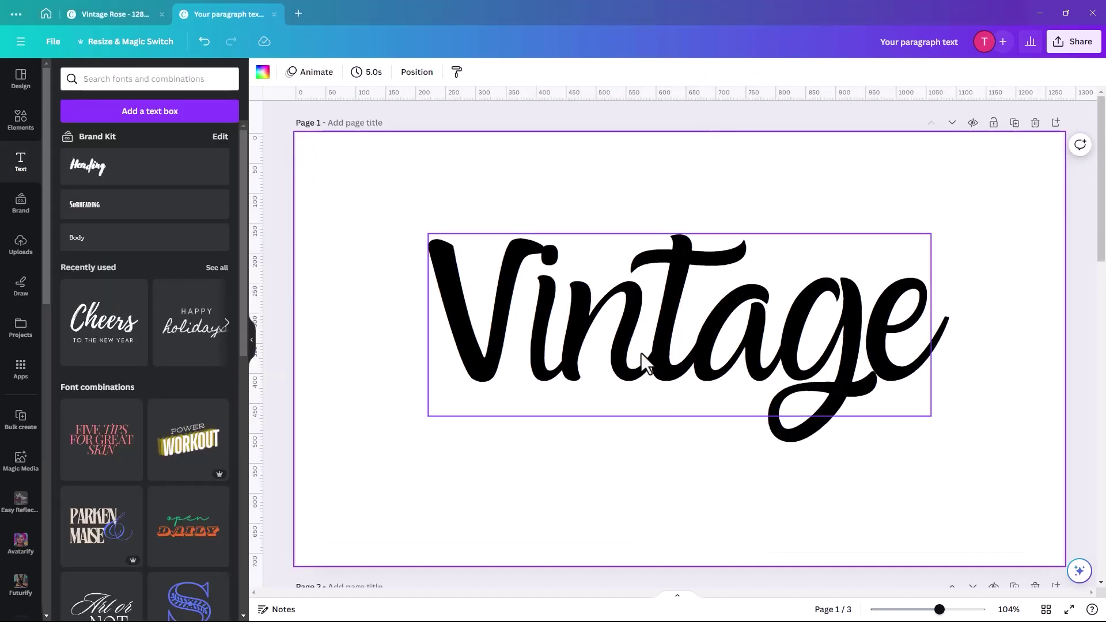
{"action": "left_click", "coordinate": [644, 356]}
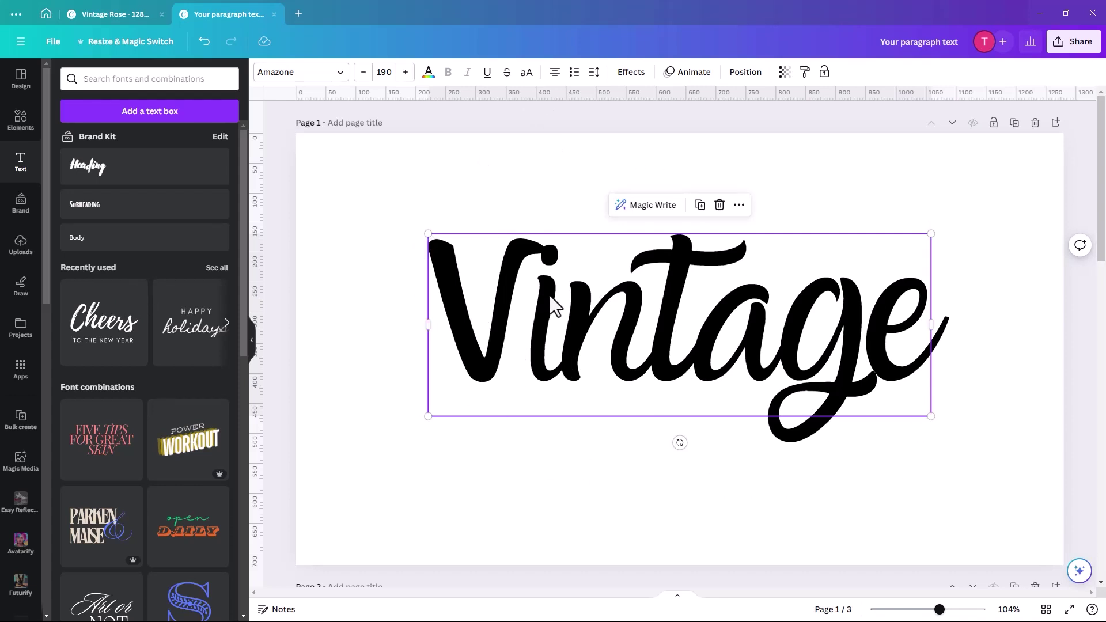
Step: Colour the Vintage text a deep rust brown, hex #8F4014
{"action": "left_click", "coordinate": [428, 72]}
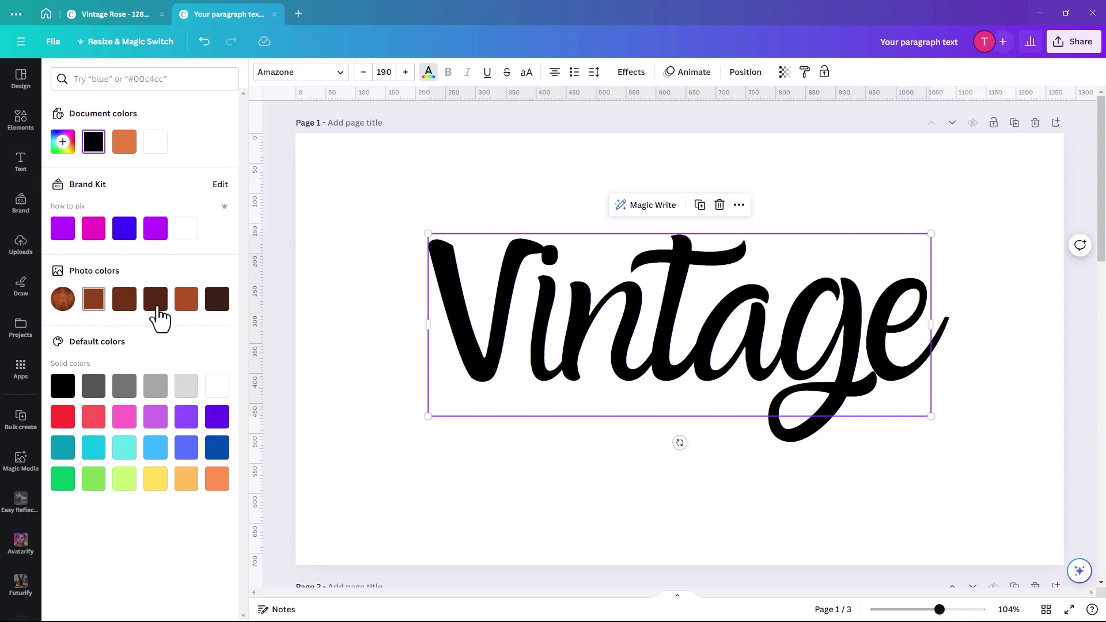
{"action": "left_click", "coordinate": [187, 311]}
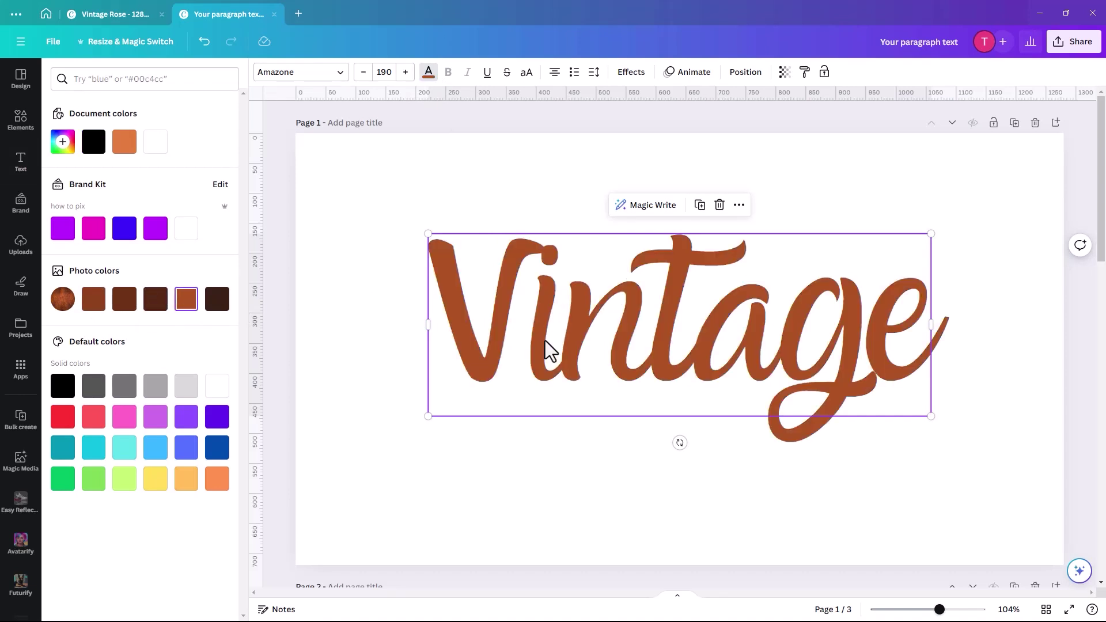
{"action": "mouse_move", "coordinate": [547, 350]}
{"action": "left_mouse_down"}
{"action": "mouse_move", "coordinate": [556, 323]}
{"action": "mouse_move", "coordinate": [554, 359]}
{"action": "left_mouse_up"}
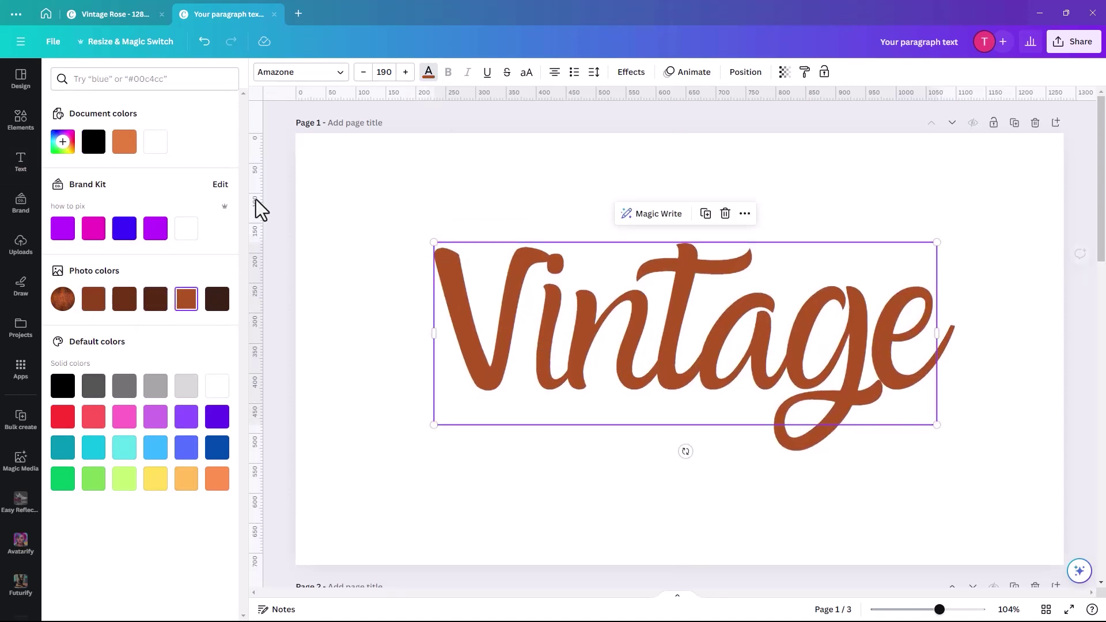
{"action": "left_click", "coordinate": [63, 145]}
{"action": "left_click", "coordinate": [198, 194]}
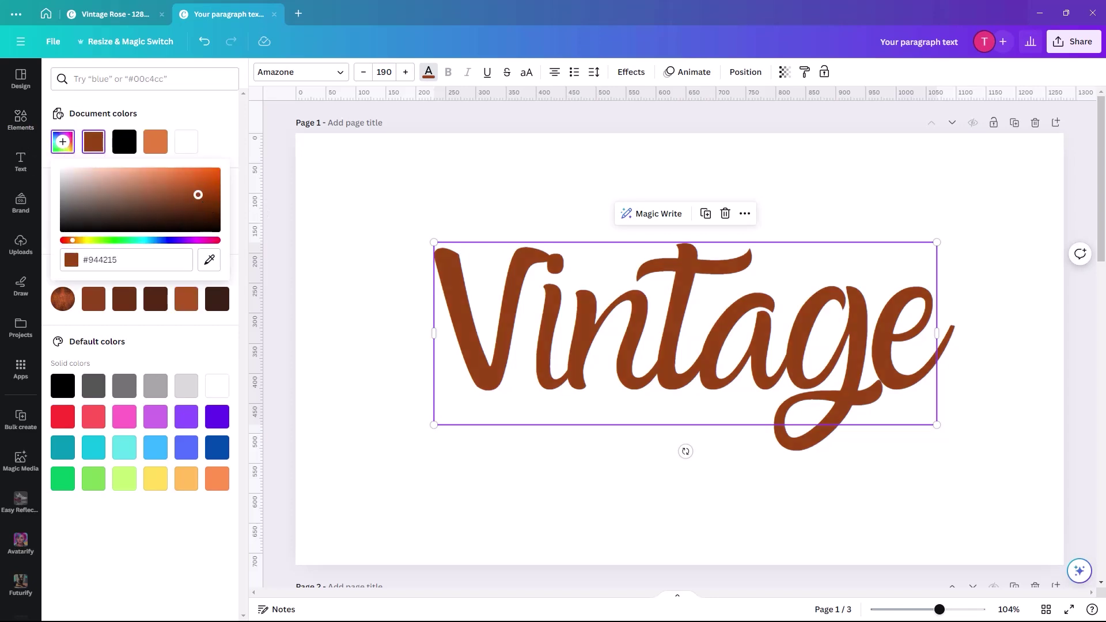
{"action": "left_click_drag", "start_coordinate": [198, 194], "coordinate": [198, 196]}
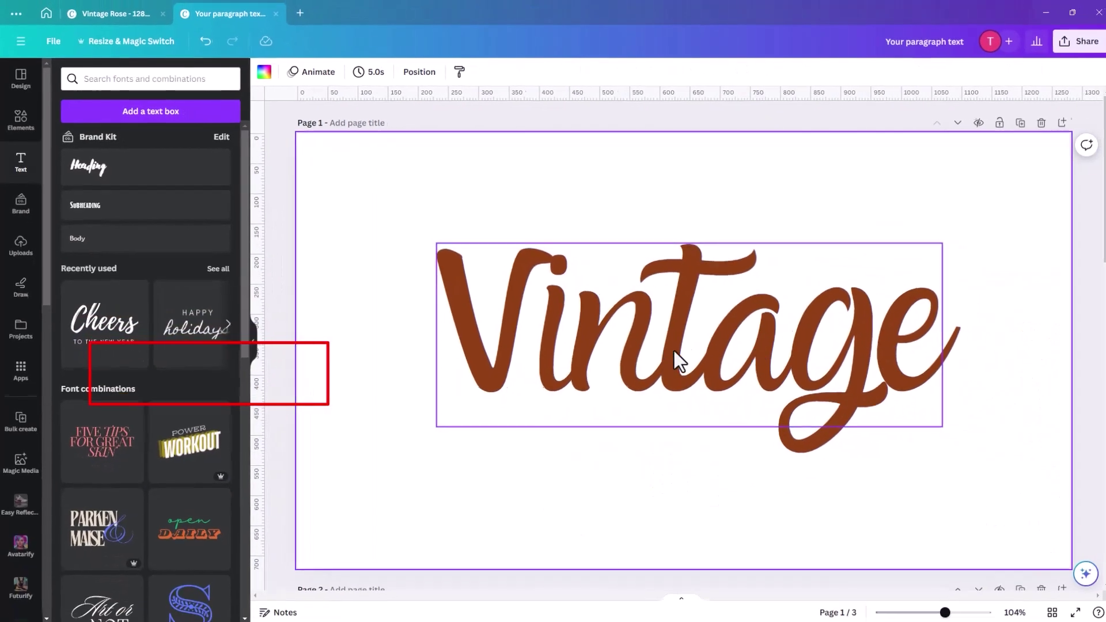
Step: Duplicate the Vintage text twice, offsetting each copy a few pixels from the original
{"action": "left_click", "coordinate": [706, 300]}
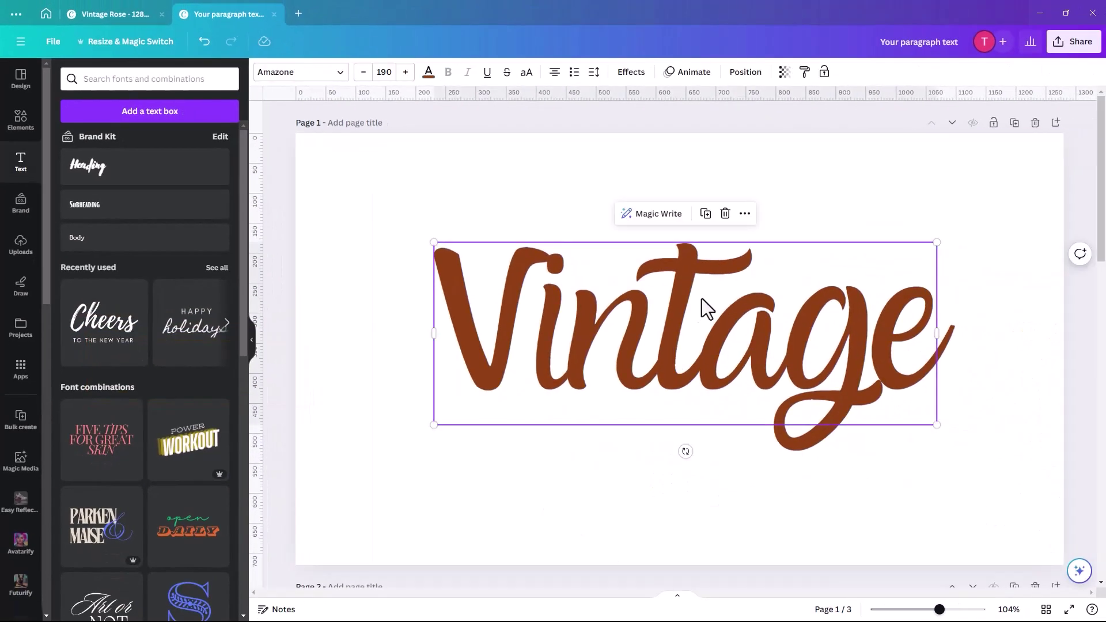
{"action": "left_click", "coordinate": [706, 216]}
{"action": "left_click_drag", "start_coordinate": [785, 375], "coordinate": [777, 356]}
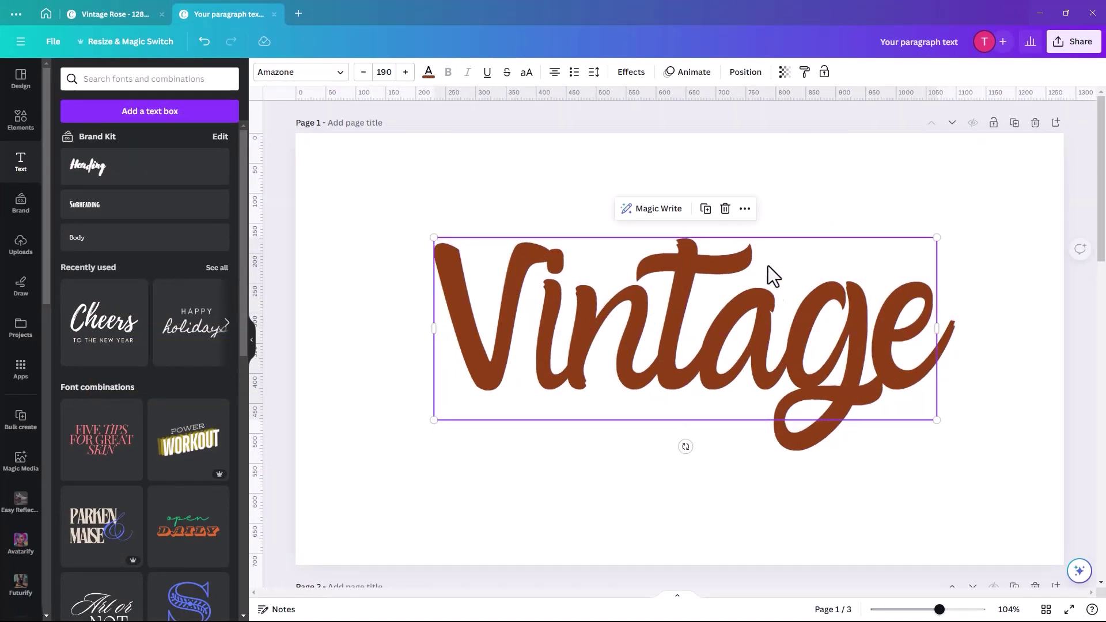
{"action": "left_click", "coordinate": [706, 209]}
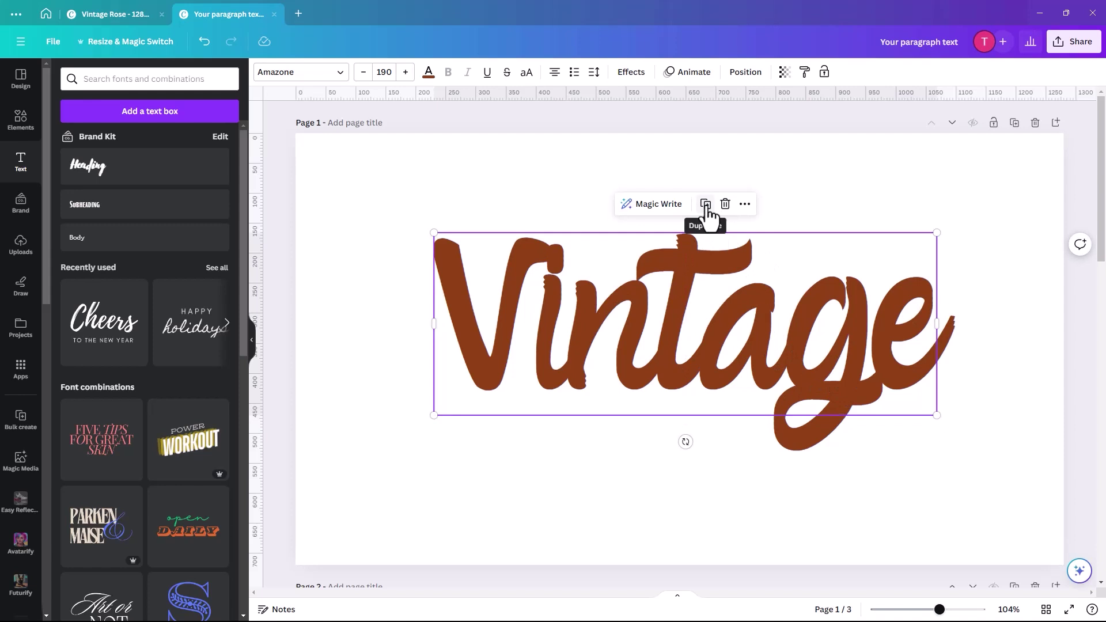
{"action": "left_click_drag", "start_coordinate": [754, 293], "coordinate": [754, 294]}
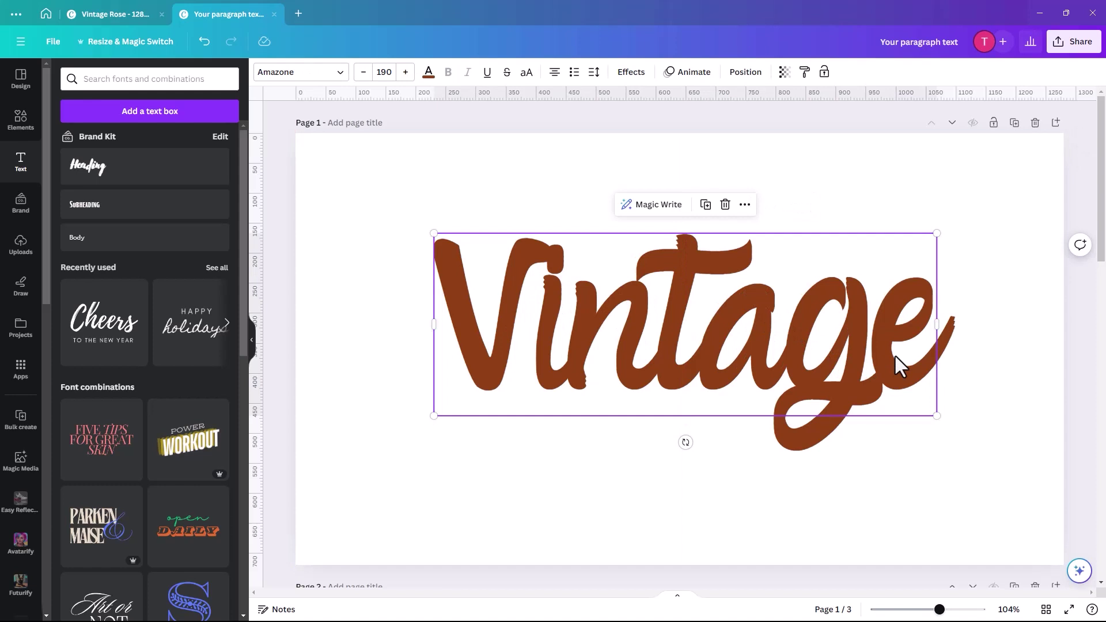
{"action": "key", "text": "Escape"}
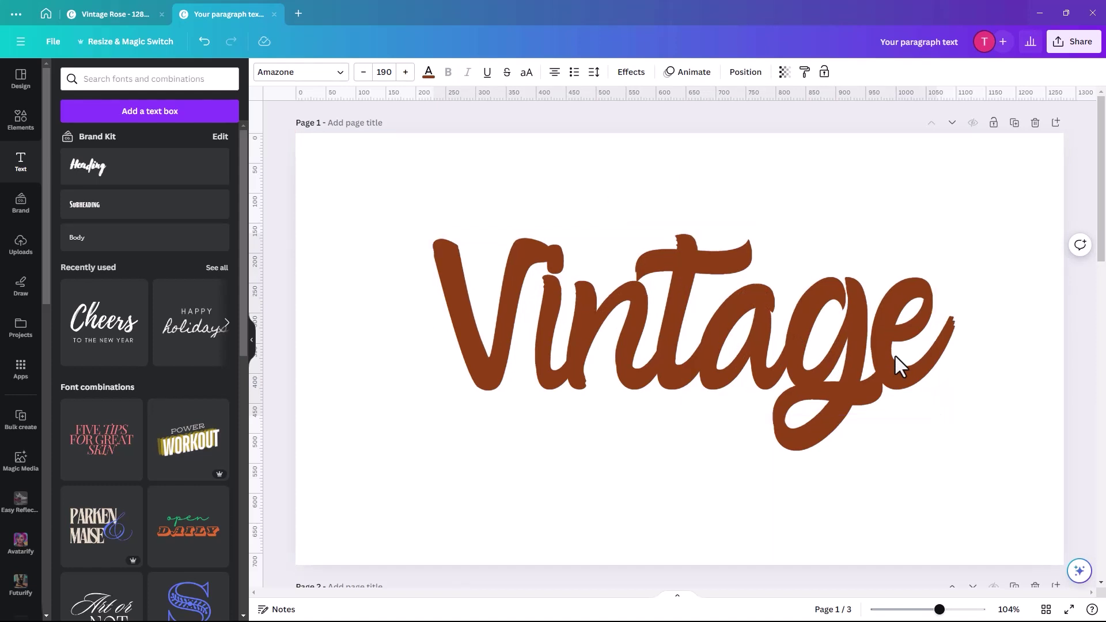
Step: Add another Vintage copy and nudge the top copy slightly up-left
{"action": "left_click", "coordinate": [895, 356]}
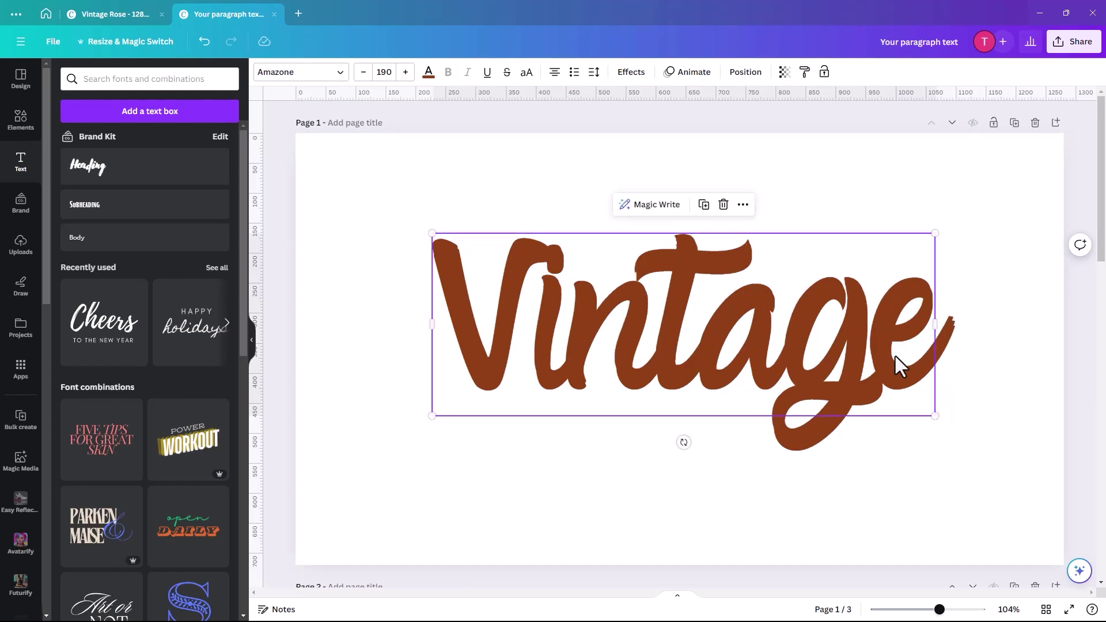
{"action": "left_click", "coordinate": [701, 209]}
{"action": "left_click_drag", "start_coordinate": [847, 371], "coordinate": [834, 361]}
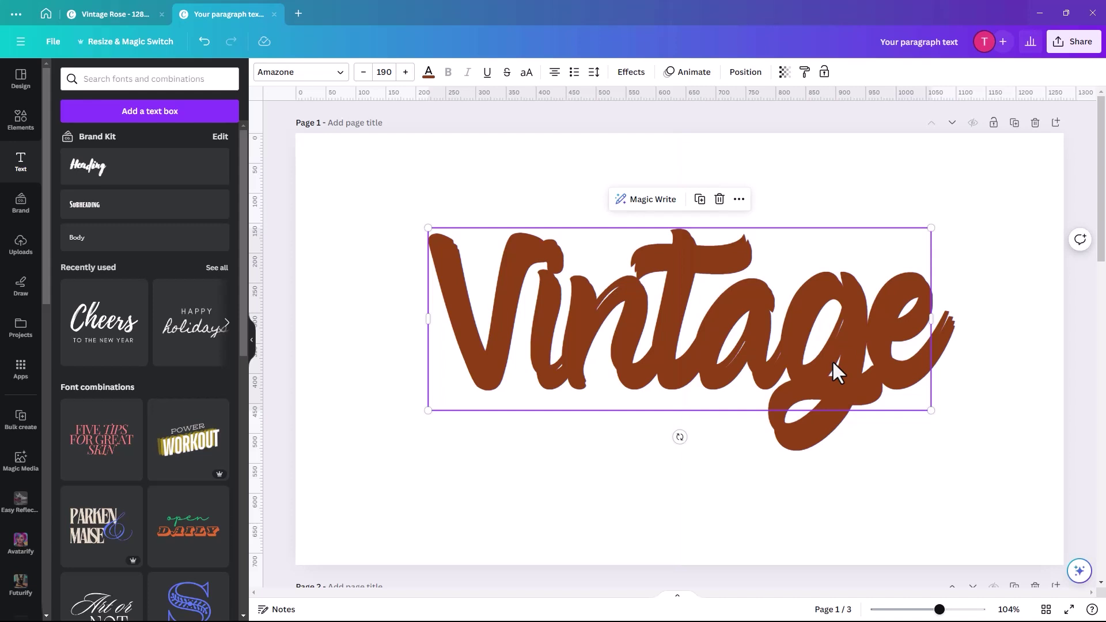
{"action": "double_click", "coordinate": [851, 327]}
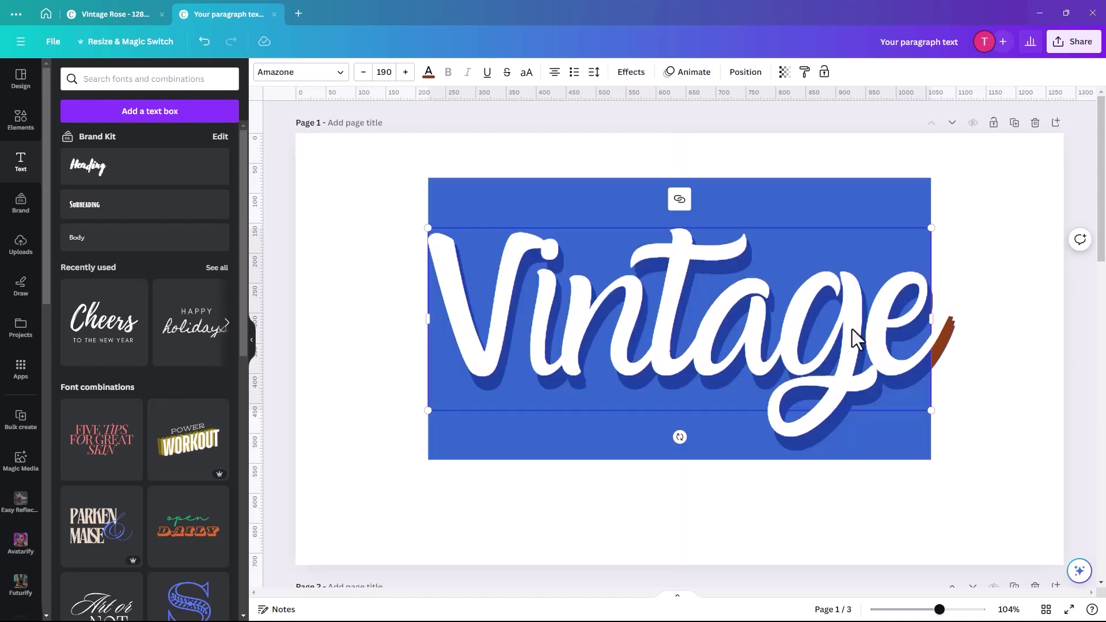
{"action": "left_click", "coordinate": [1019, 270]}
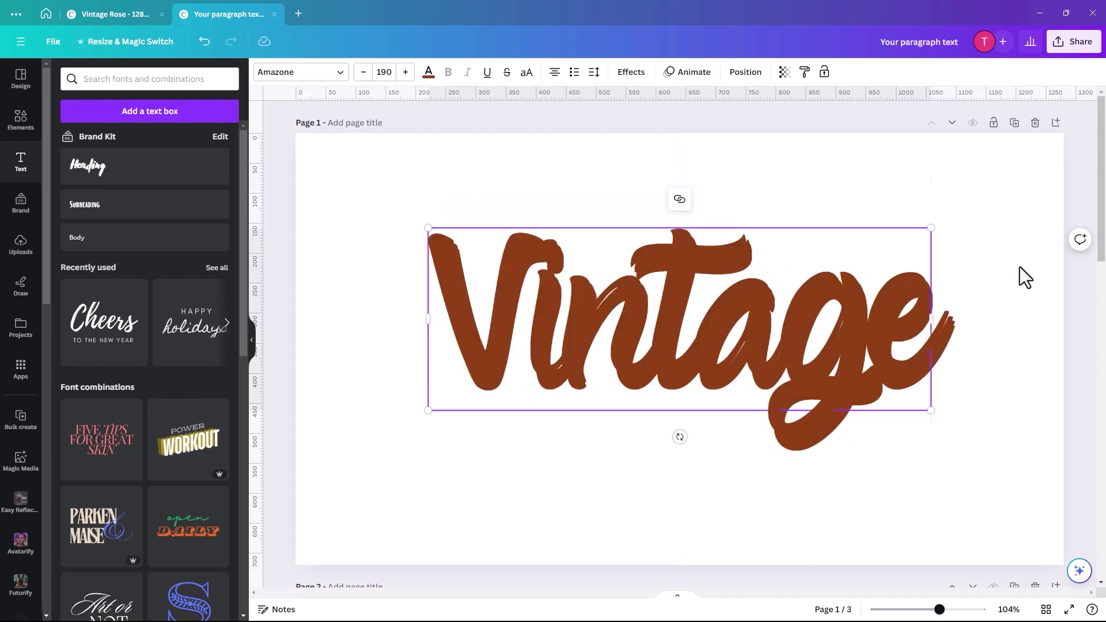
{"action": "left_click", "coordinate": [851, 365]}
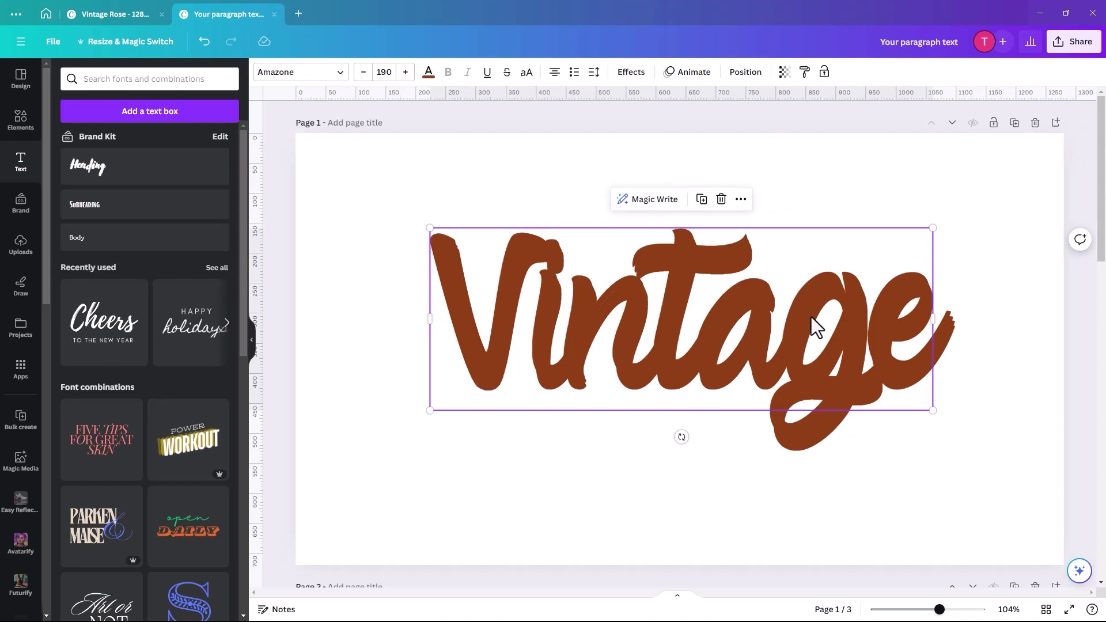
{"action": "left_click_drag", "start_coordinate": [680, 219], "coordinate": [678, 215]}
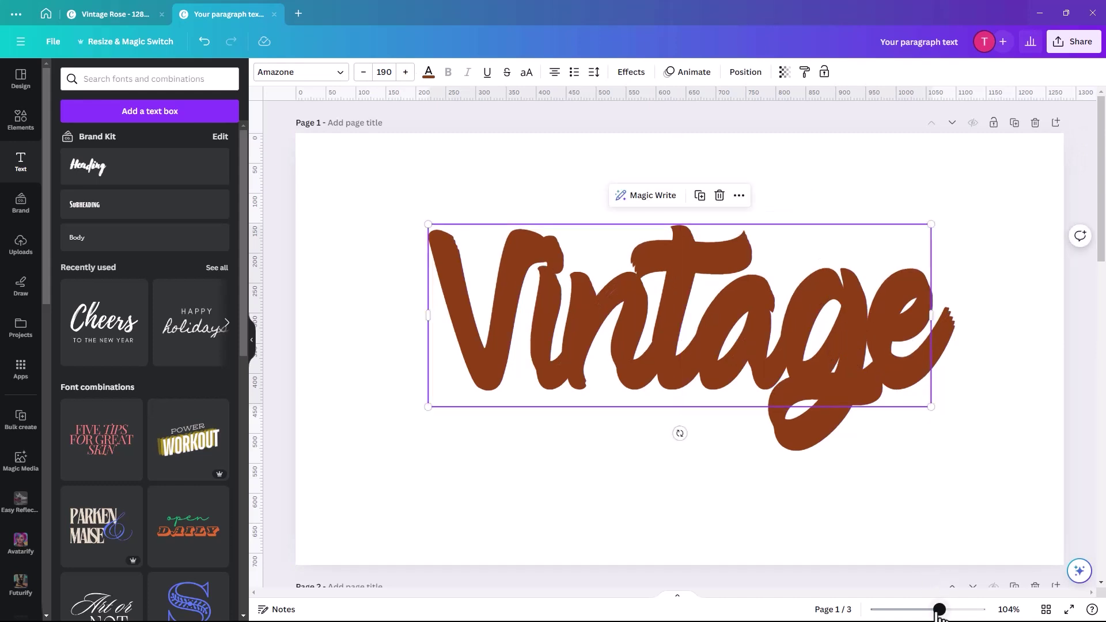
Step: Zoom to about 220% and scroll right to inspect the layered edges of 'tage'
{"action": "left_click_drag", "start_coordinate": [938, 609], "coordinate": [961, 609]}
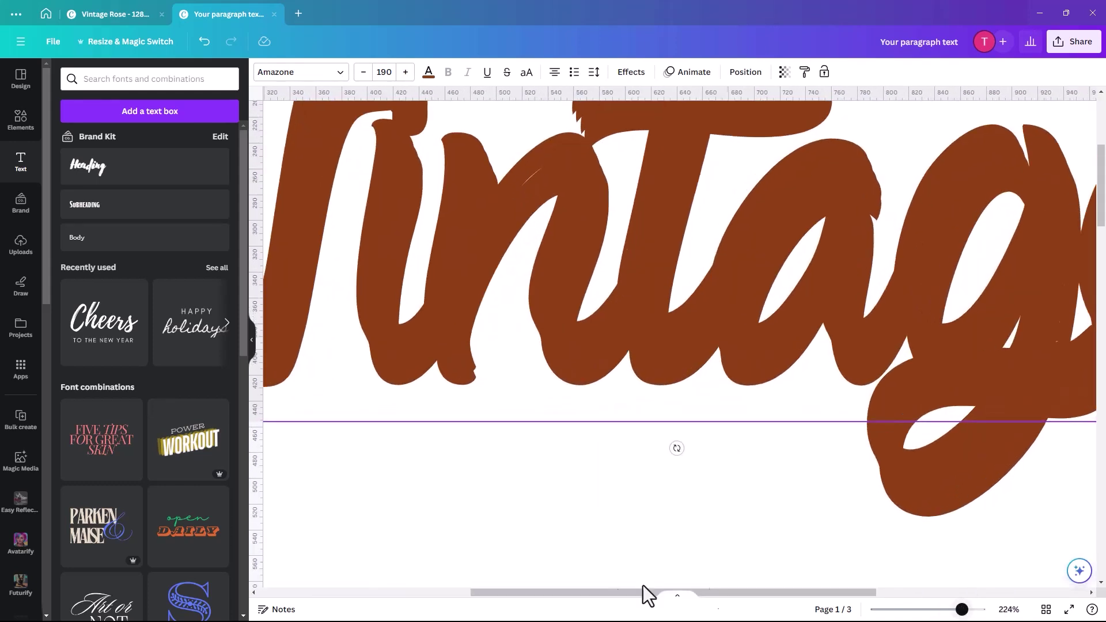
{"action": "left_click_drag", "start_coordinate": [800, 592], "coordinate": [1035, 594]}
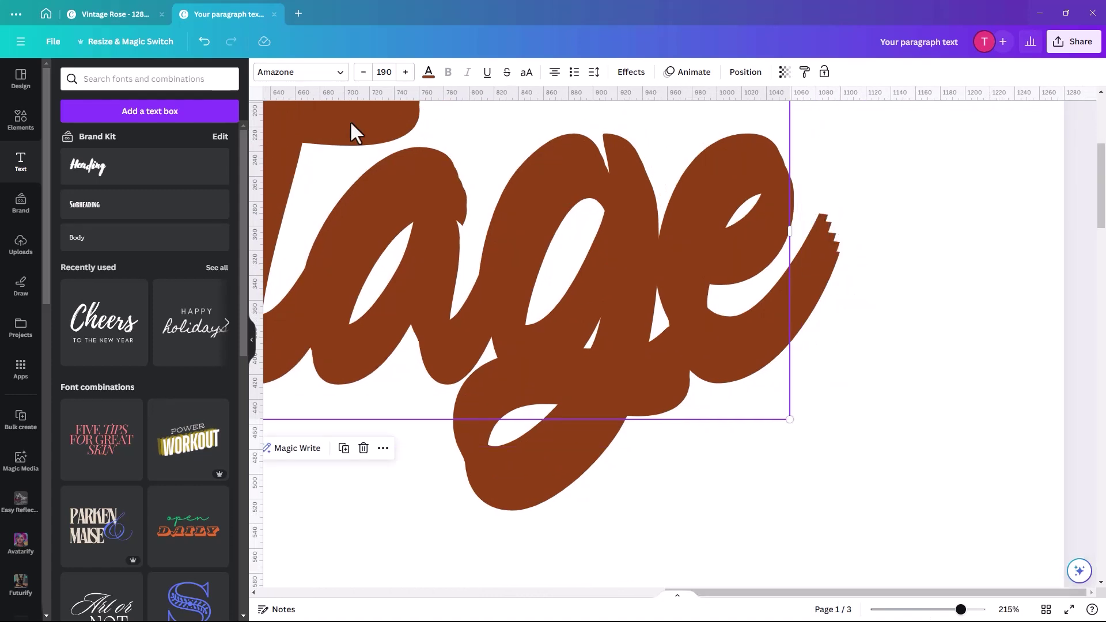
Step: Show the Layers list and nudge the fourth Vintage copy slightly
{"action": "left_click", "coordinate": [744, 72]}
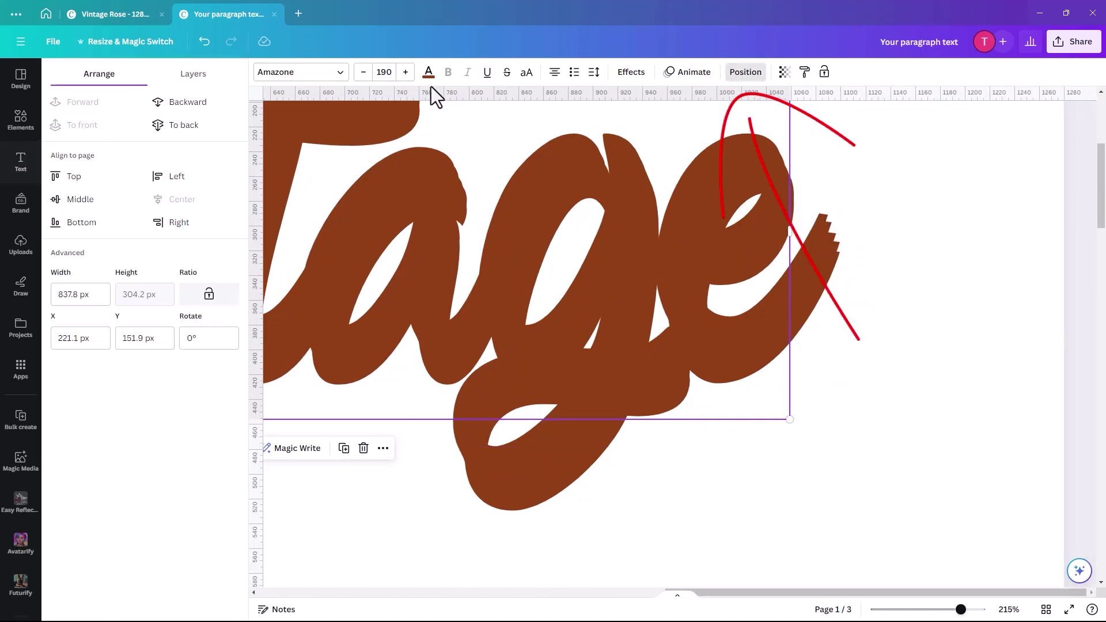
{"action": "left_click", "coordinate": [195, 76]}
{"action": "left_click", "coordinate": [155, 303]}
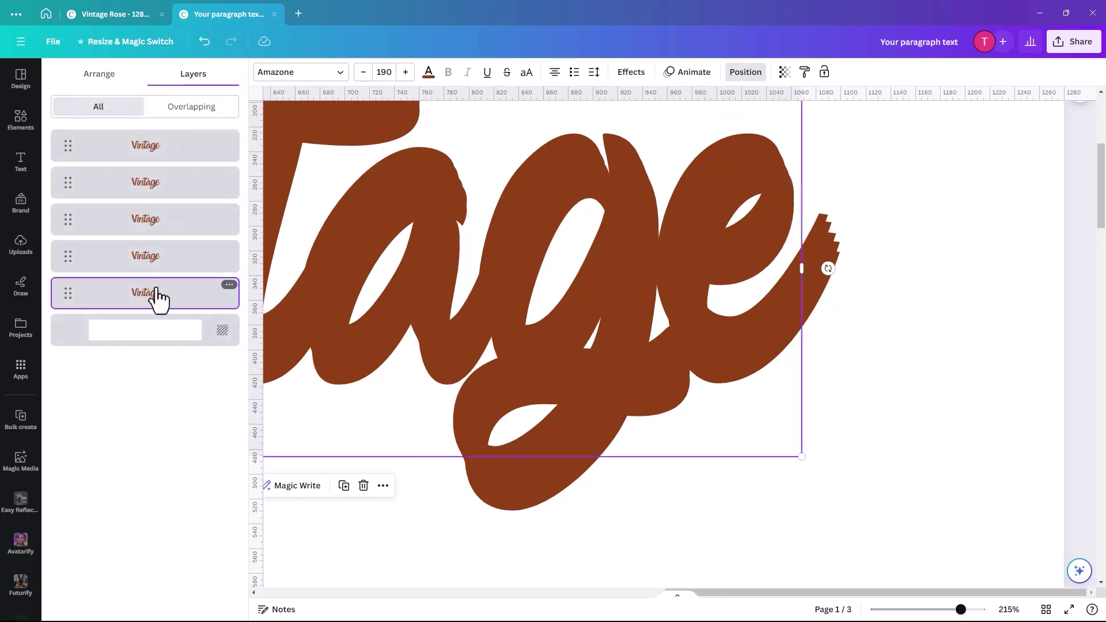
{"action": "left_click", "coordinate": [148, 257]}
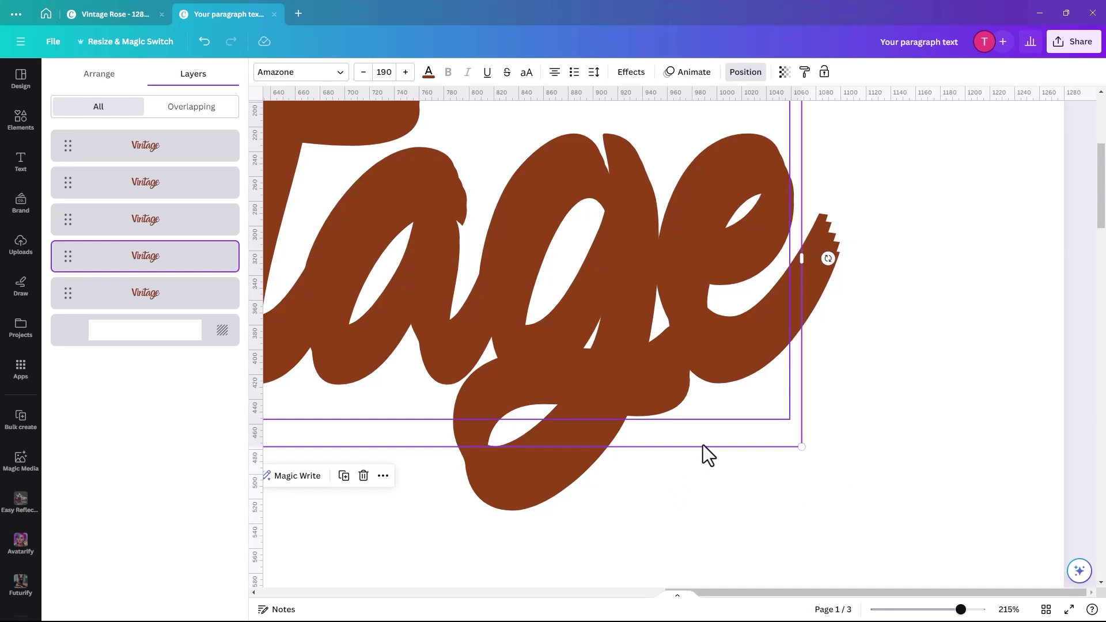
{"action": "left_click_drag", "start_coordinate": [703, 444], "coordinate": [701, 439]}
Step: Lock the top two Vintage text layers
{"action": "left_click", "coordinate": [230, 143]}
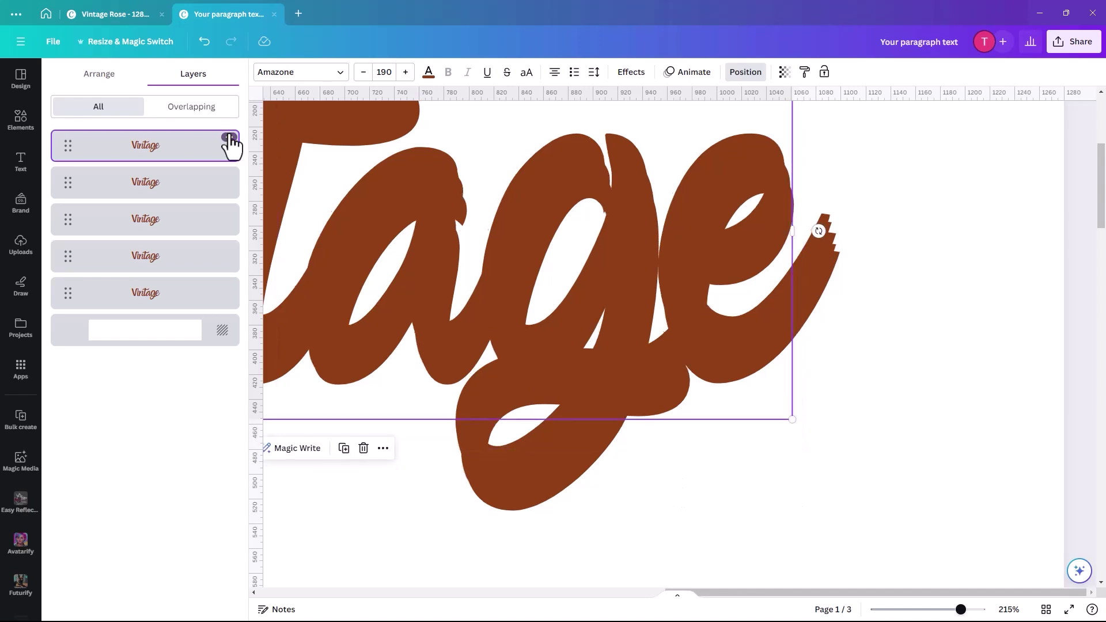
{"action": "left_click", "coordinate": [228, 138]}
{"action": "mouse_move", "coordinate": [270, 410]}
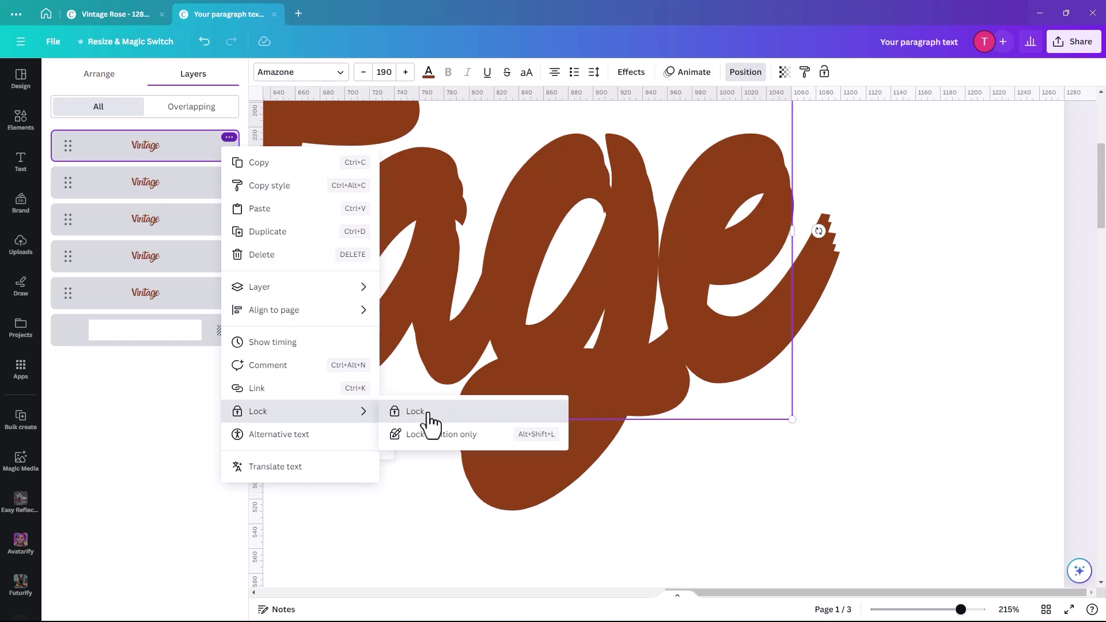
{"action": "left_click", "coordinate": [426, 416]}
{"action": "left_click", "coordinate": [217, 190]}
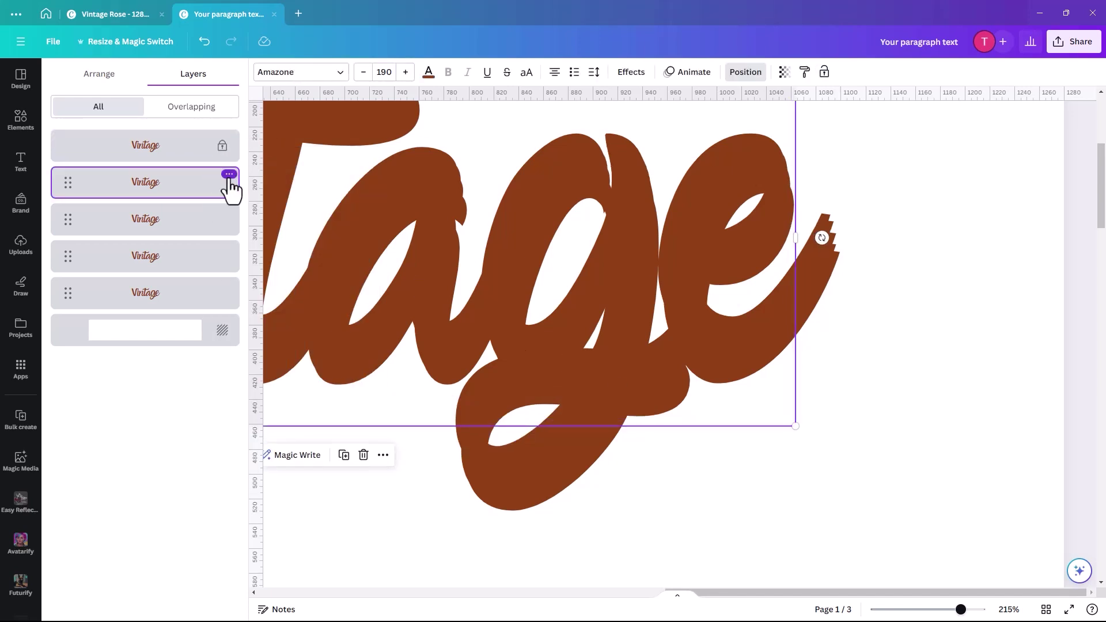
{"action": "left_click", "coordinate": [229, 175]}
{"action": "mouse_move", "coordinate": [311, 455]}
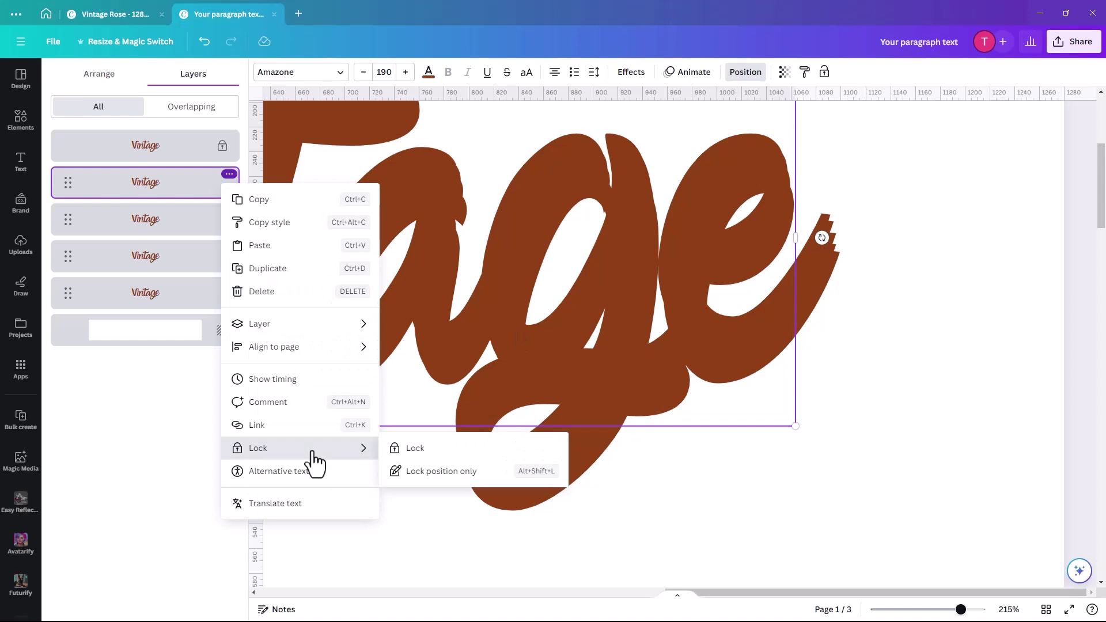
{"action": "left_click", "coordinate": [442, 452]}
Step: Lock the third Vintage layer, then nudge the fifth copy slightly up
{"action": "left_click", "coordinate": [156, 229]}
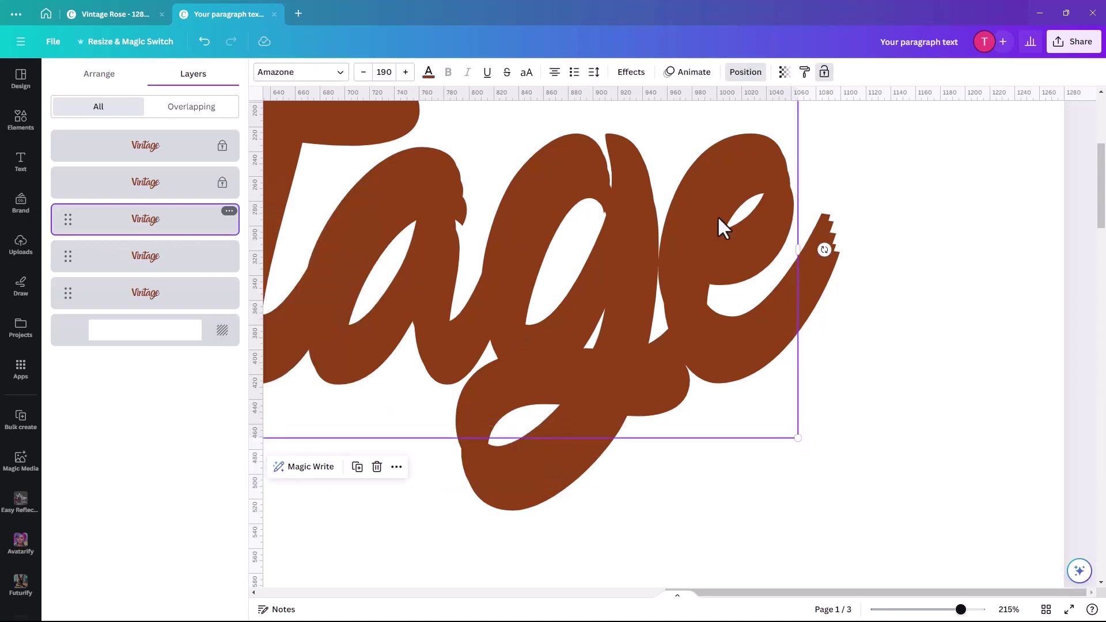
{"action": "left_click", "coordinate": [229, 210]}
{"action": "mouse_move", "coordinate": [308, 490]}
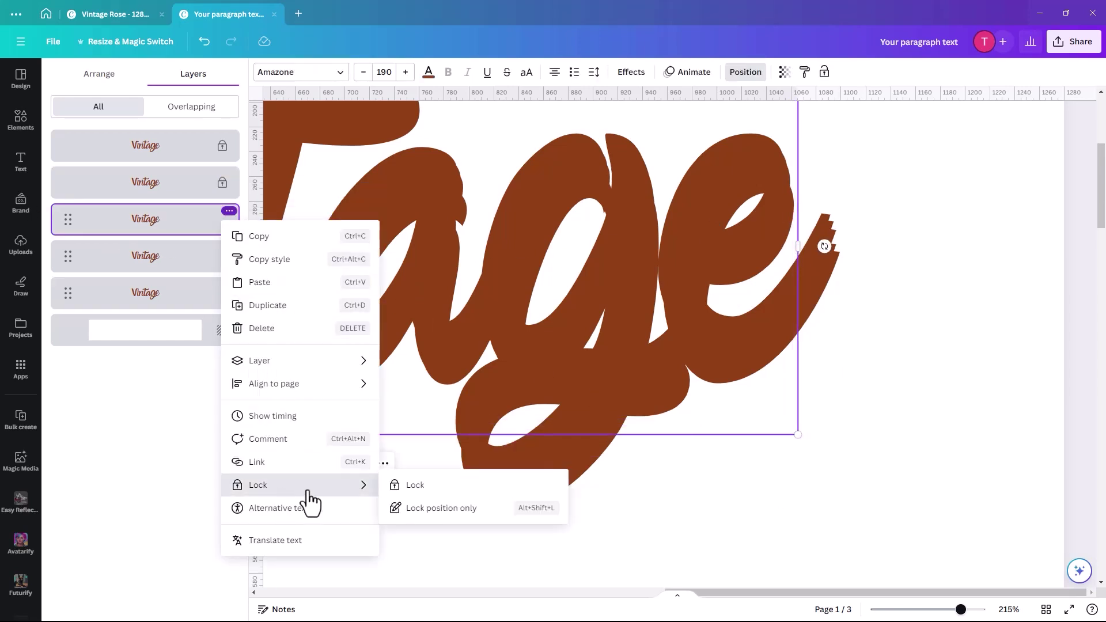
{"action": "left_click", "coordinate": [418, 487]}
{"action": "left_click", "coordinate": [212, 297]}
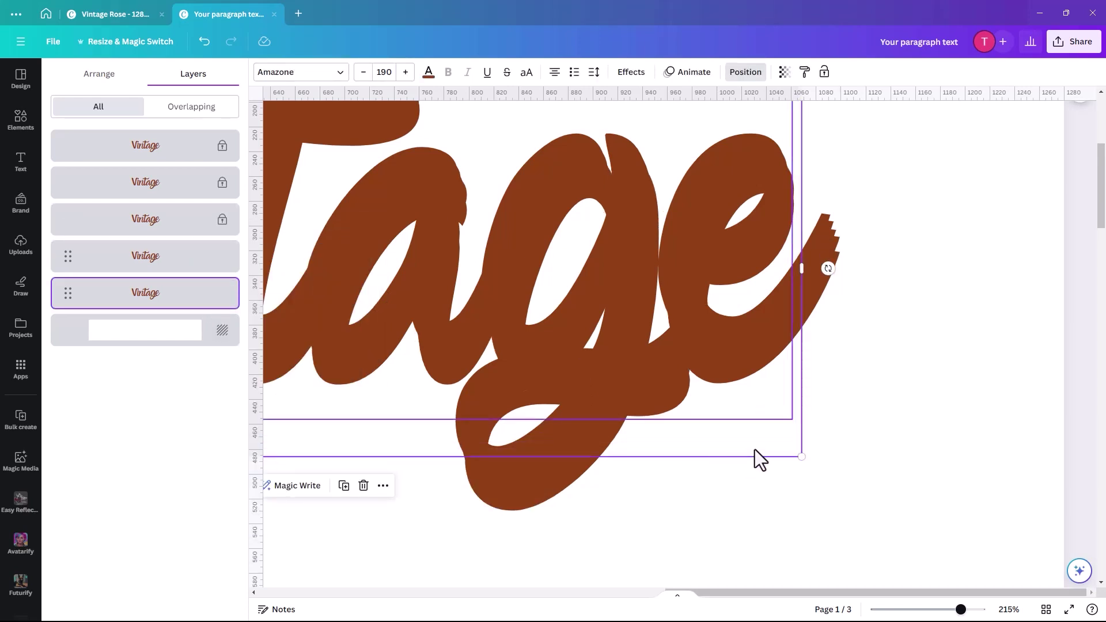
{"action": "left_click_drag", "start_coordinate": [754, 450], "coordinate": [755, 440]}
Step: Unlock the top three Vintage layers from the Layers list and zoom out to 91%
{"action": "left_click", "coordinate": [846, 439]}
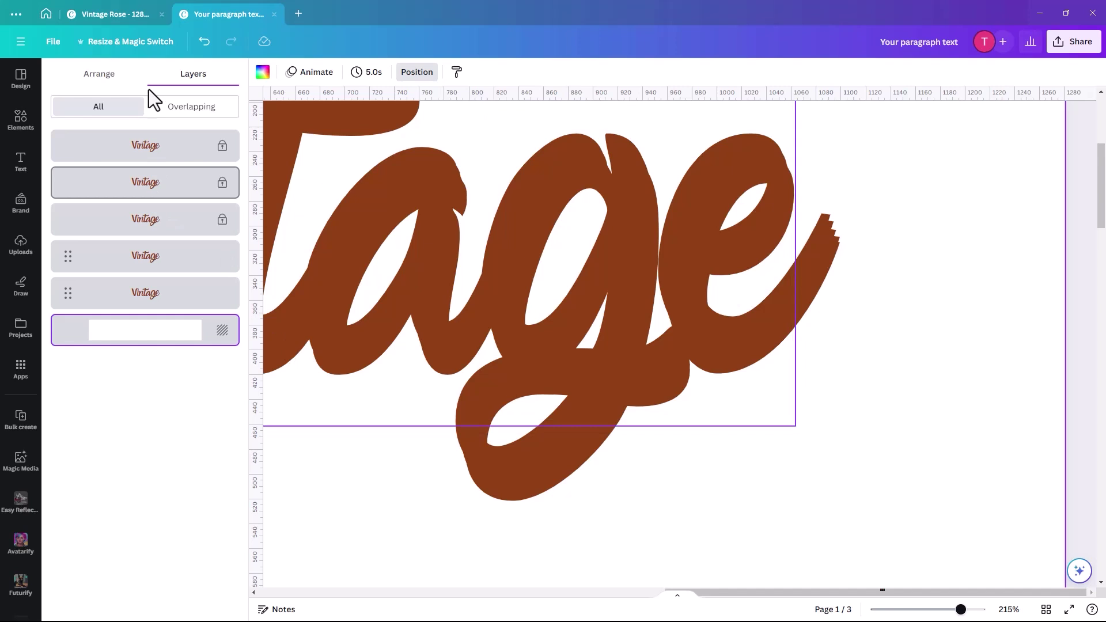
{"action": "left_click", "coordinate": [224, 153]}
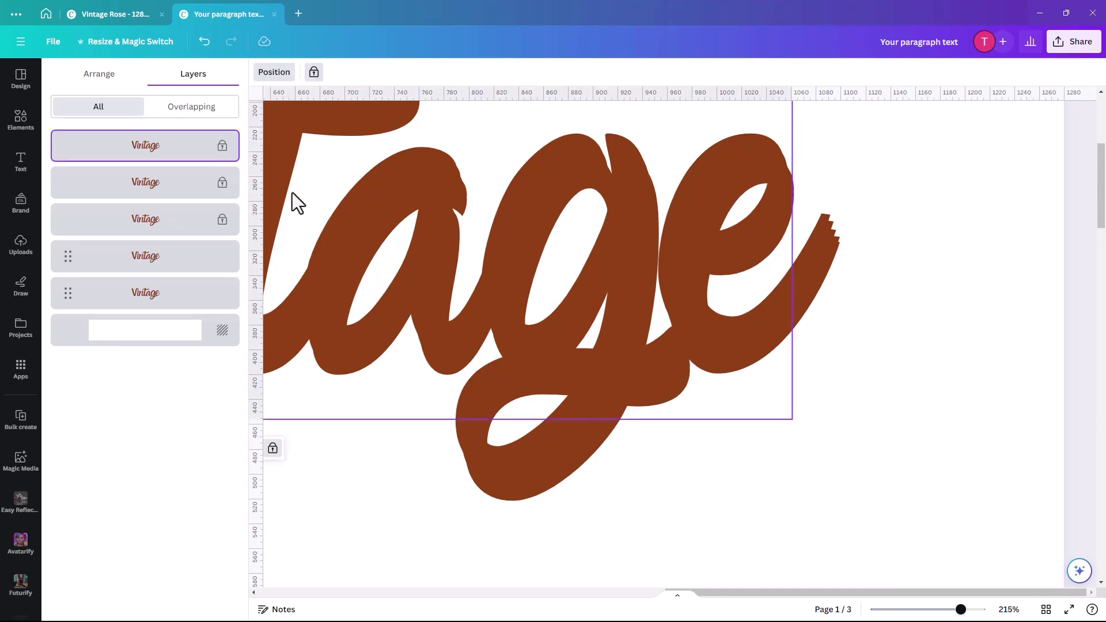
{"action": "left_click", "coordinate": [273, 449]}
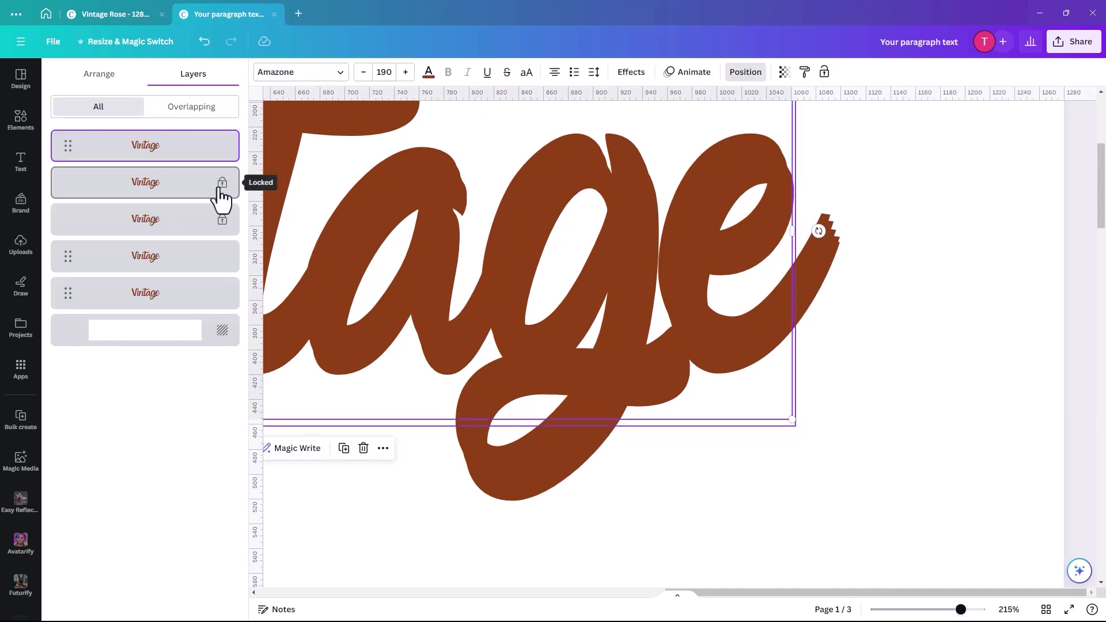
{"action": "left_click", "coordinate": [222, 190]}
{"action": "left_click", "coordinate": [275, 455]}
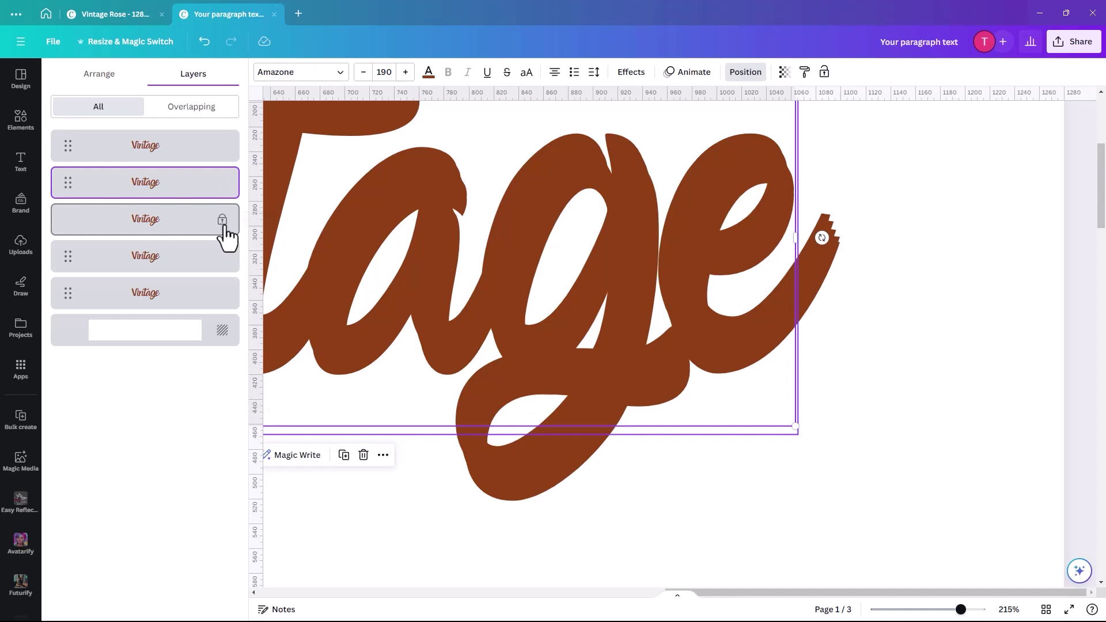
{"action": "left_click", "coordinate": [223, 222]}
{"action": "left_click", "coordinate": [267, 461]}
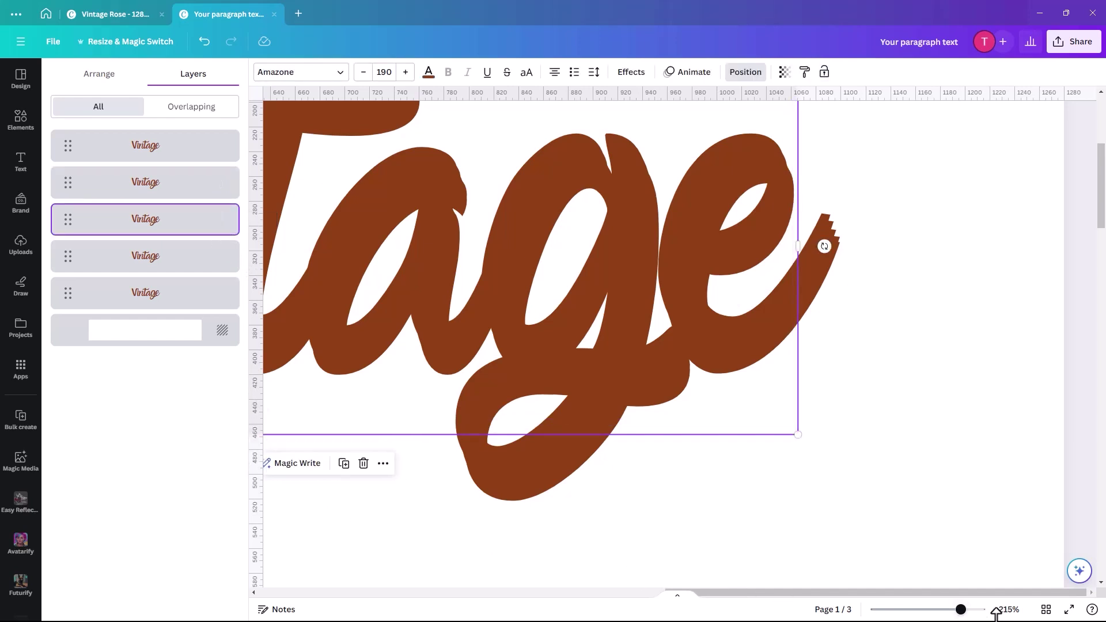
{"action": "left_click_drag", "start_coordinate": [960, 610], "coordinate": [935, 609]}
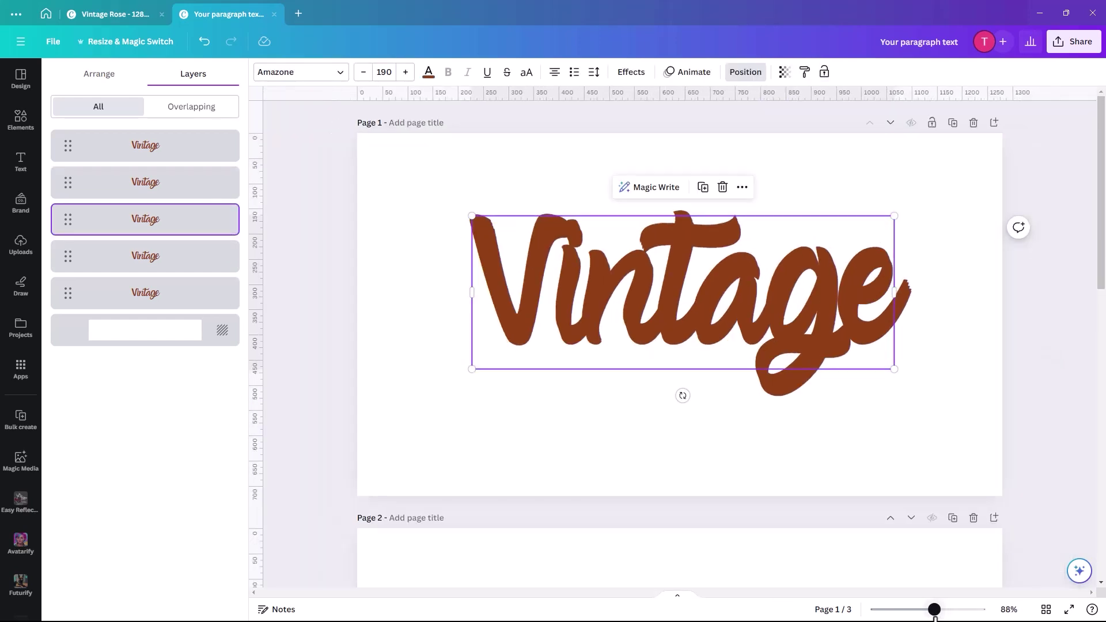
Step: Duplicate the top Vintage text twice, shifting each copy slightly up-left into a seven-layer stack
{"action": "left_click", "coordinate": [395, 409]}
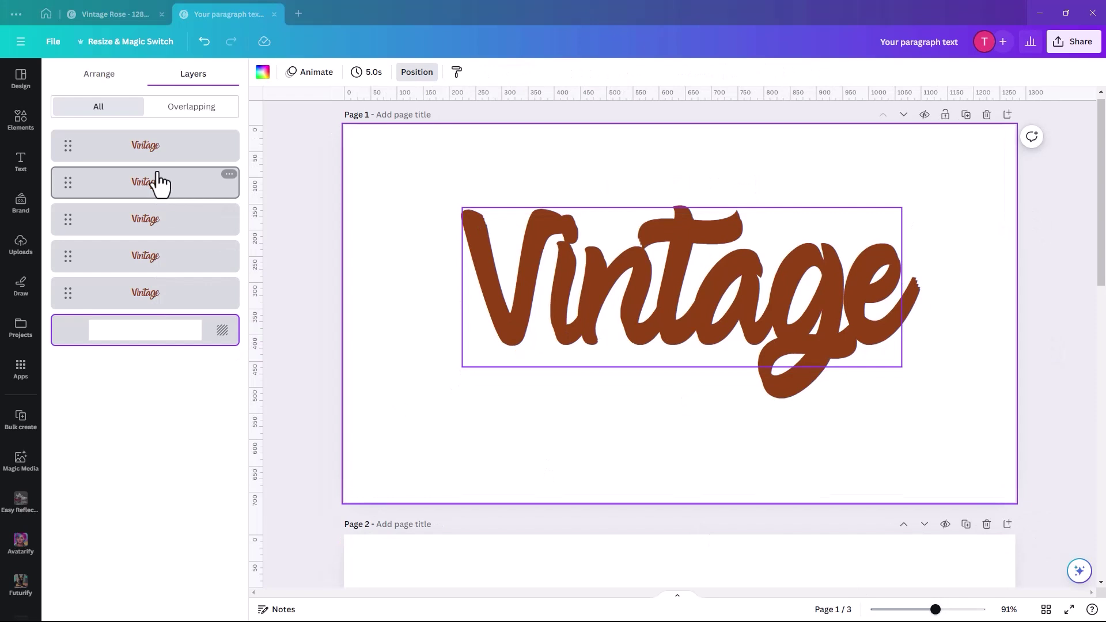
{"action": "left_click", "coordinate": [609, 265]}
{"action": "left_click", "coordinate": [700, 176]}
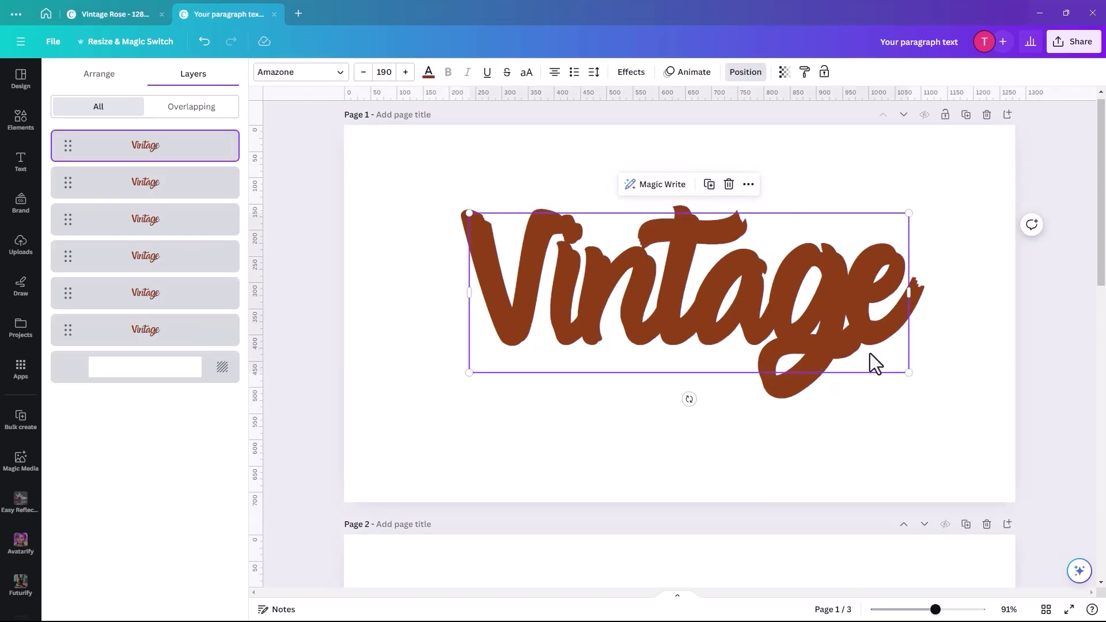
{"action": "mouse_move", "coordinate": [876, 315]}
{"action": "left_mouse_down"}
{"action": "mouse_move", "coordinate": [869, 304]}
{"action": "mouse_move", "coordinate": [869, 314]}
{"action": "left_mouse_up"}
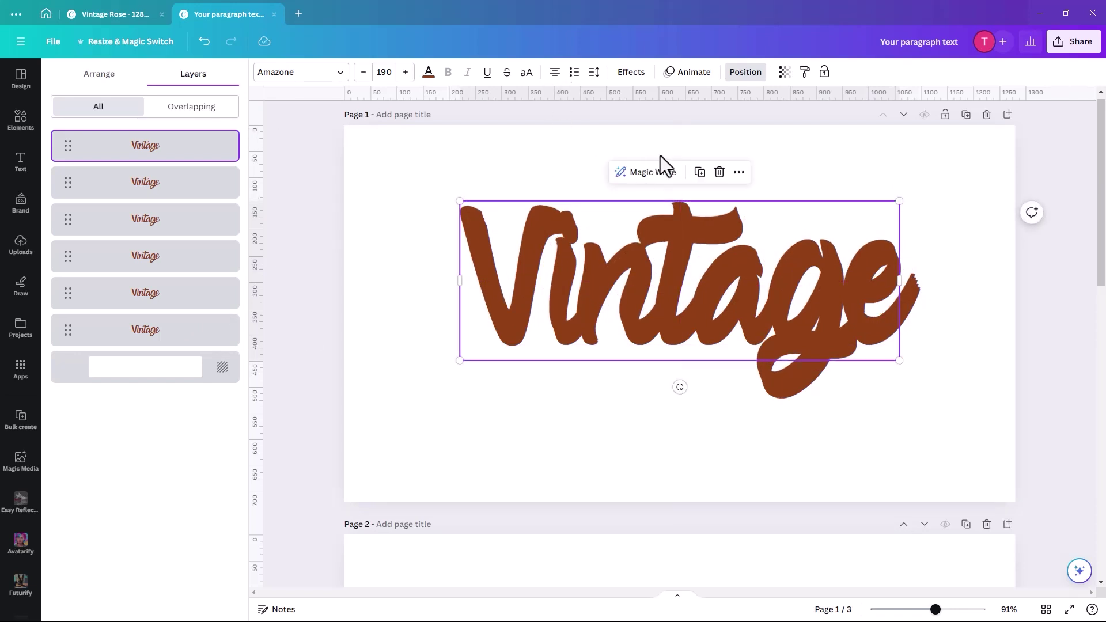
{"action": "left_click", "coordinate": [700, 173]}
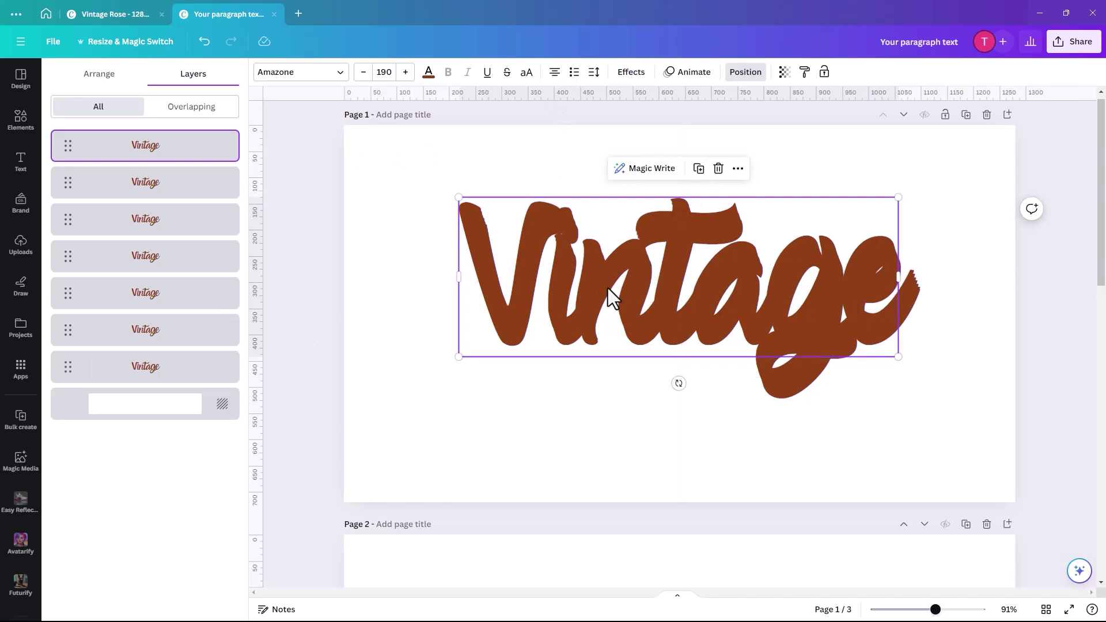
{"action": "left_click_drag", "start_coordinate": [609, 291], "coordinate": [606, 290]}
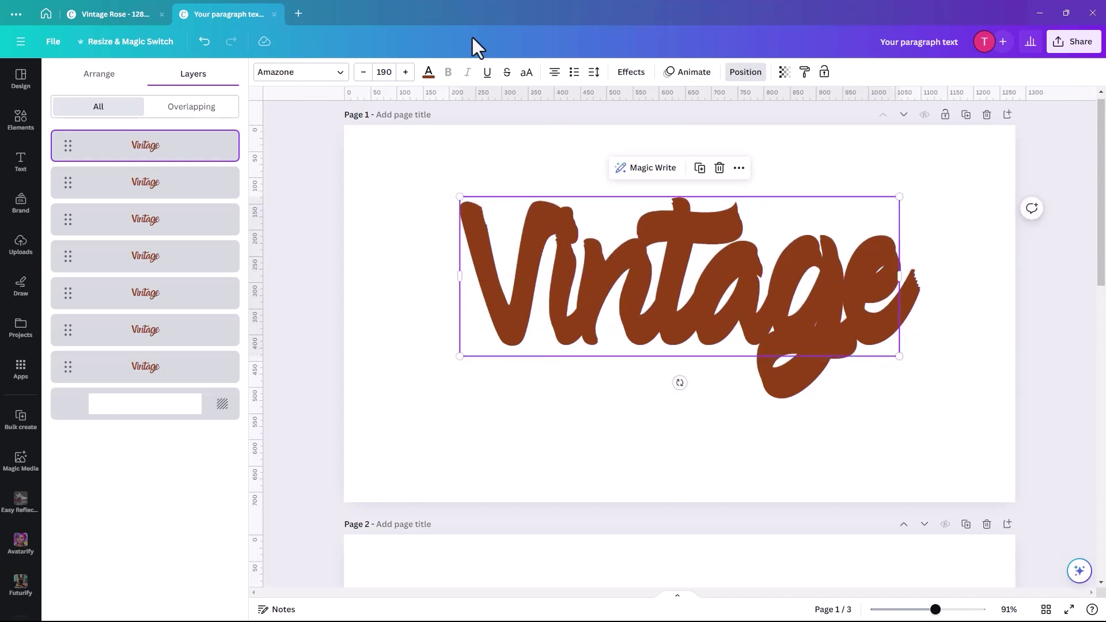
Step: Fill the front Vintage text pale cream, about #F6F3E5, and nudge it slightly left
{"action": "left_click", "coordinate": [428, 71]}
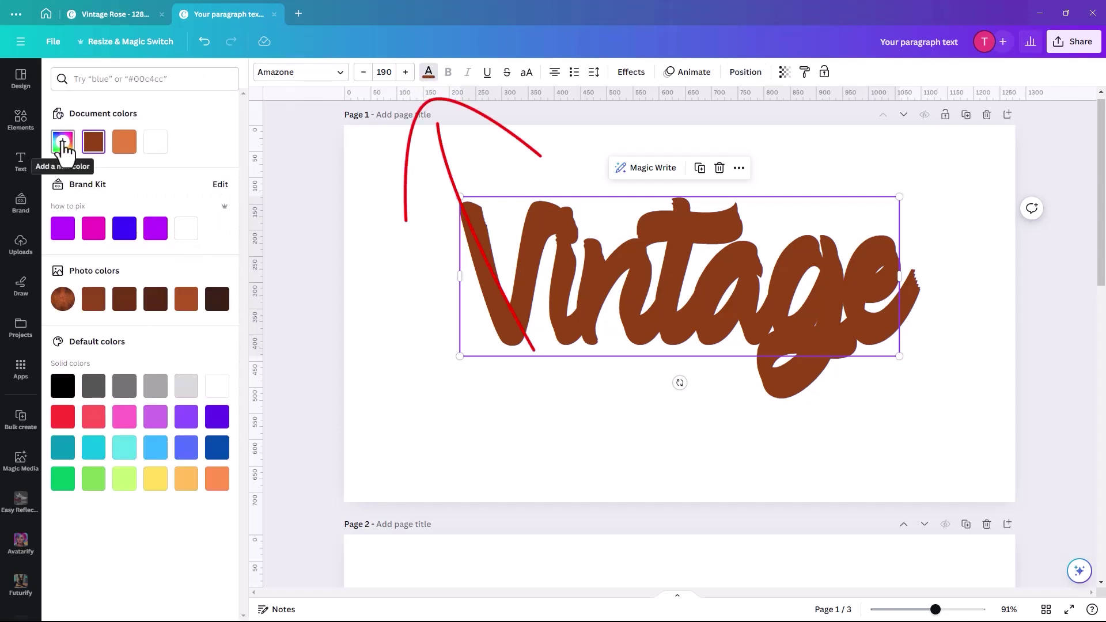
{"action": "left_click", "coordinate": [156, 479]}
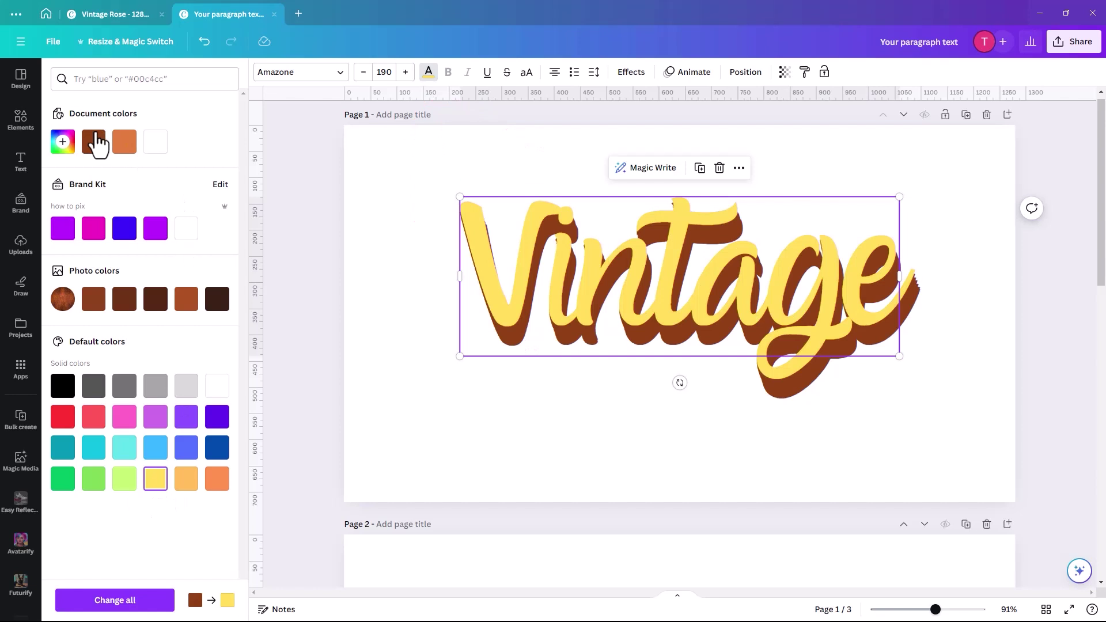
{"action": "left_click", "coordinate": [62, 141]}
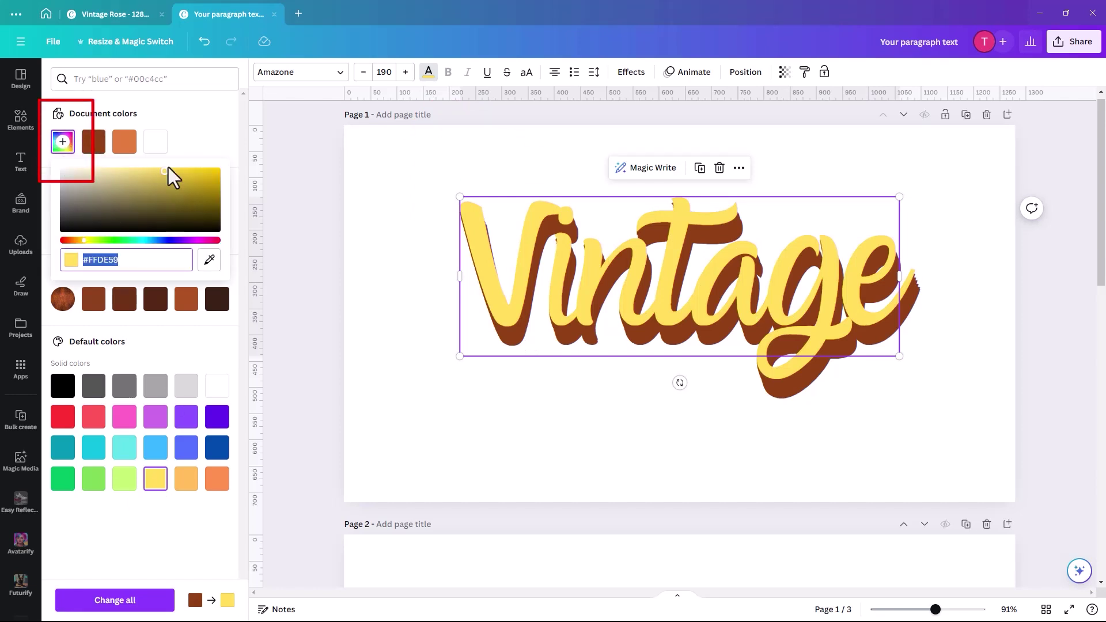
{"action": "left_click_drag", "start_coordinate": [164, 172], "coordinate": [96, 171]}
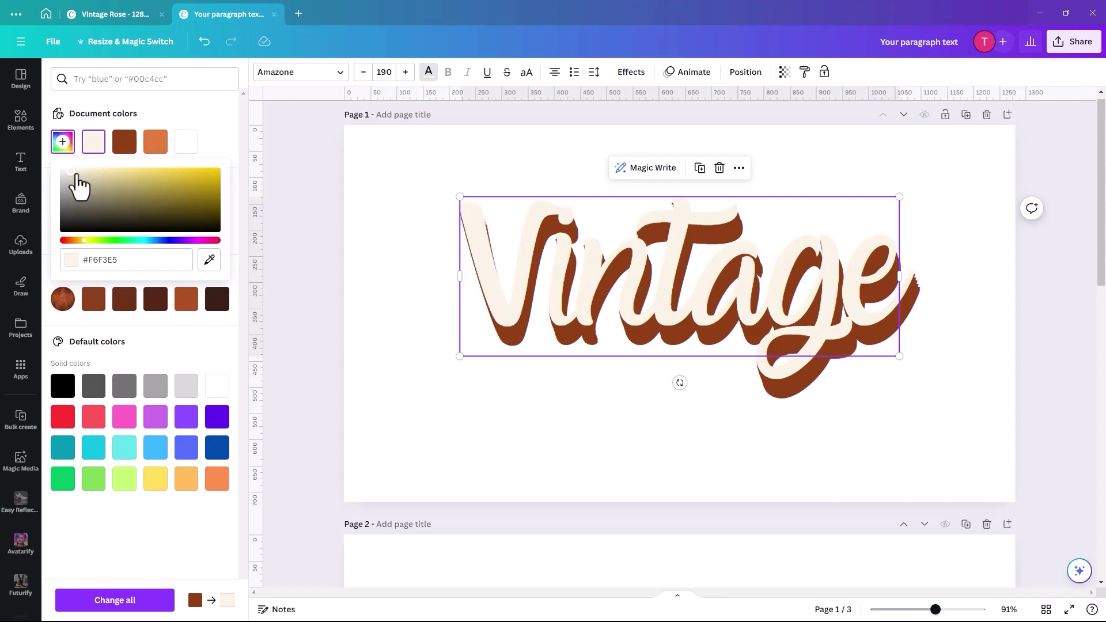
{"action": "left_click", "coordinate": [504, 313]}
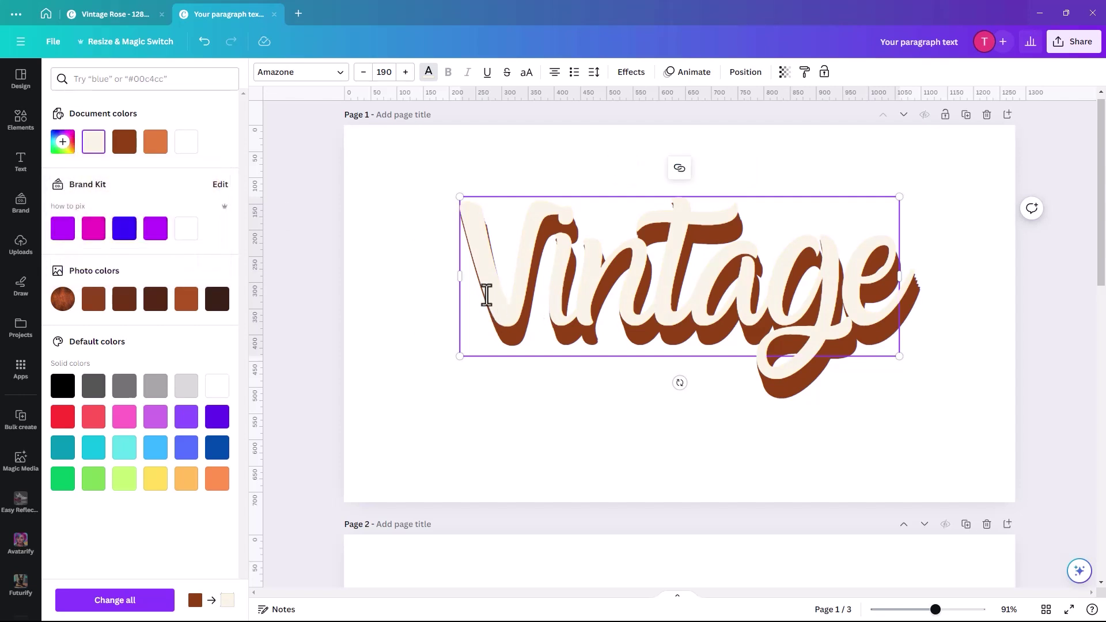
{"action": "left_click", "coordinate": [426, 269]}
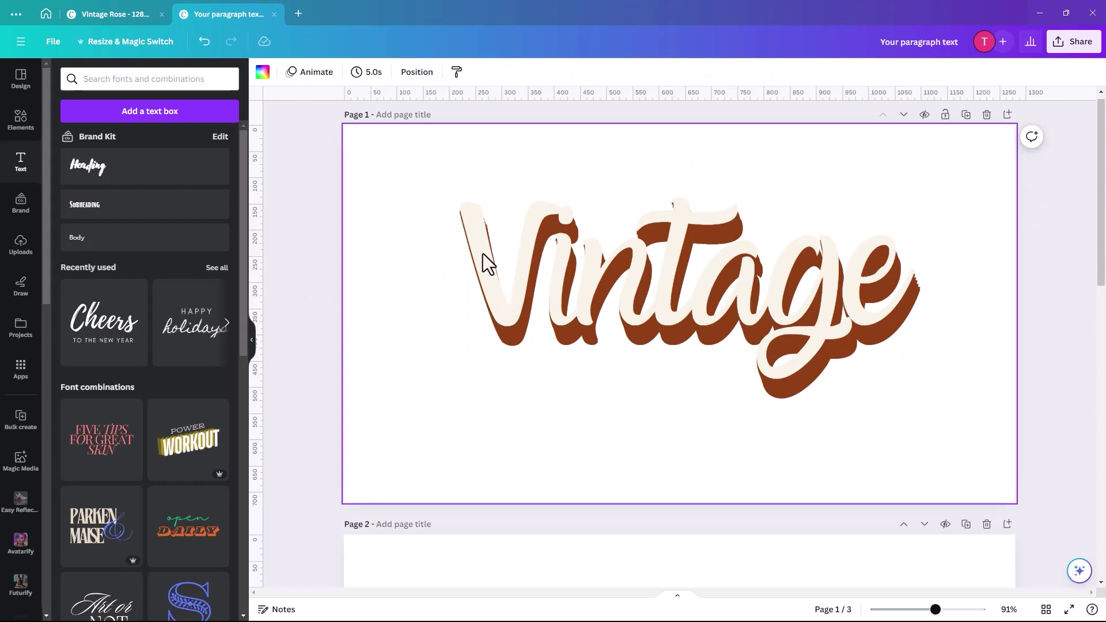
{"action": "left_click", "coordinate": [491, 299]}
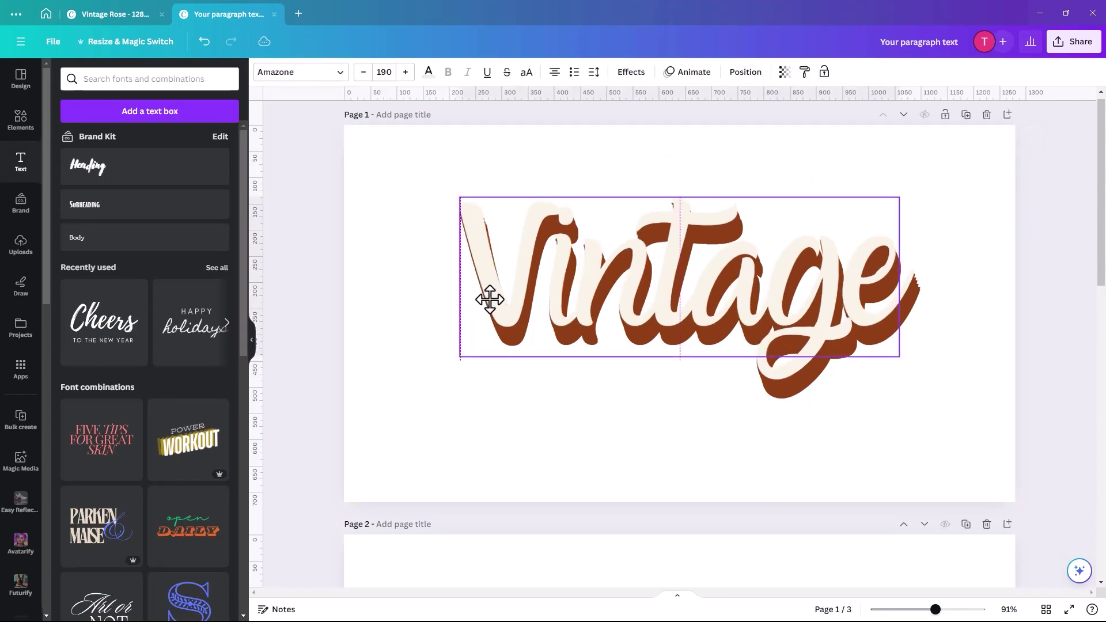
{"action": "left_click_drag", "start_coordinate": [488, 299], "coordinate": [486, 298]}
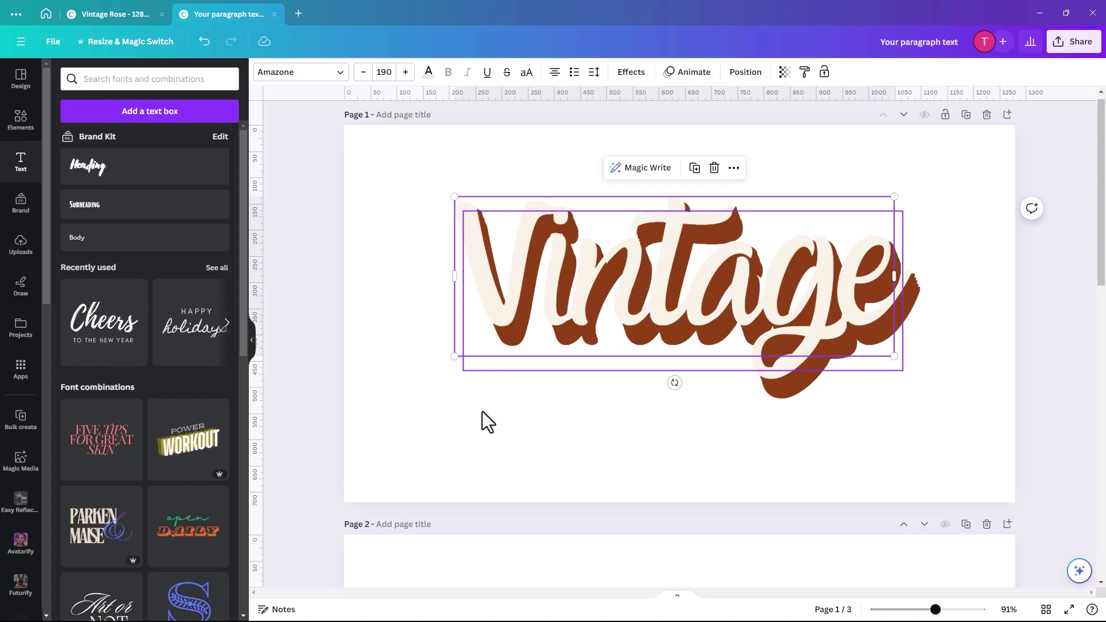
{"action": "left_click", "coordinate": [528, 440]}
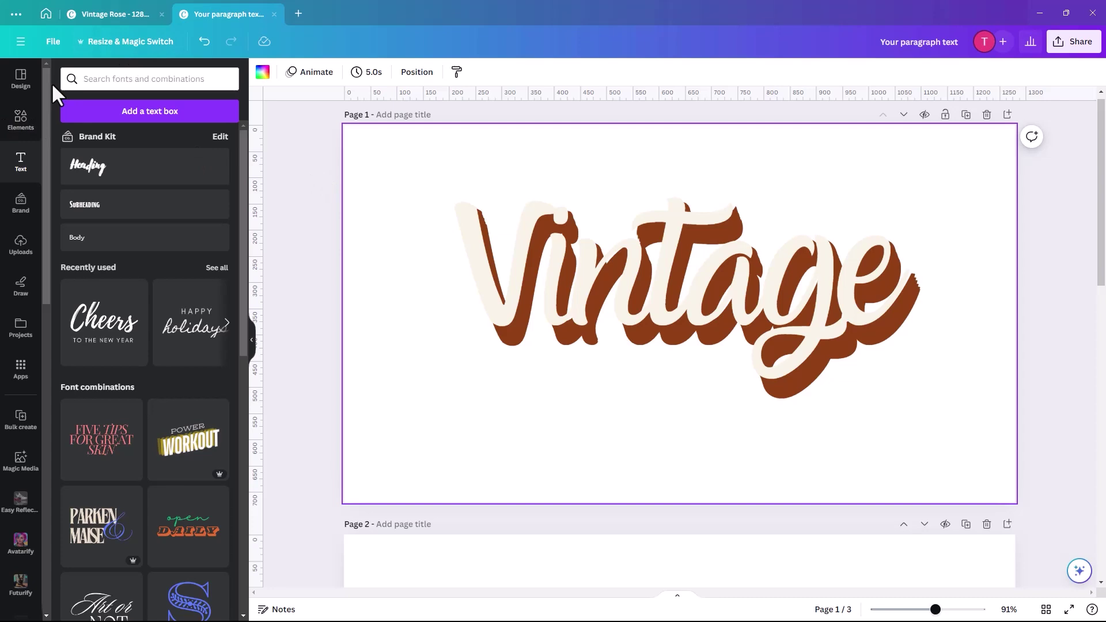
Step: Search Elements photos for 'rust background' and add the dark rust metal photo
{"action": "left_click", "coordinate": [91, 77]}
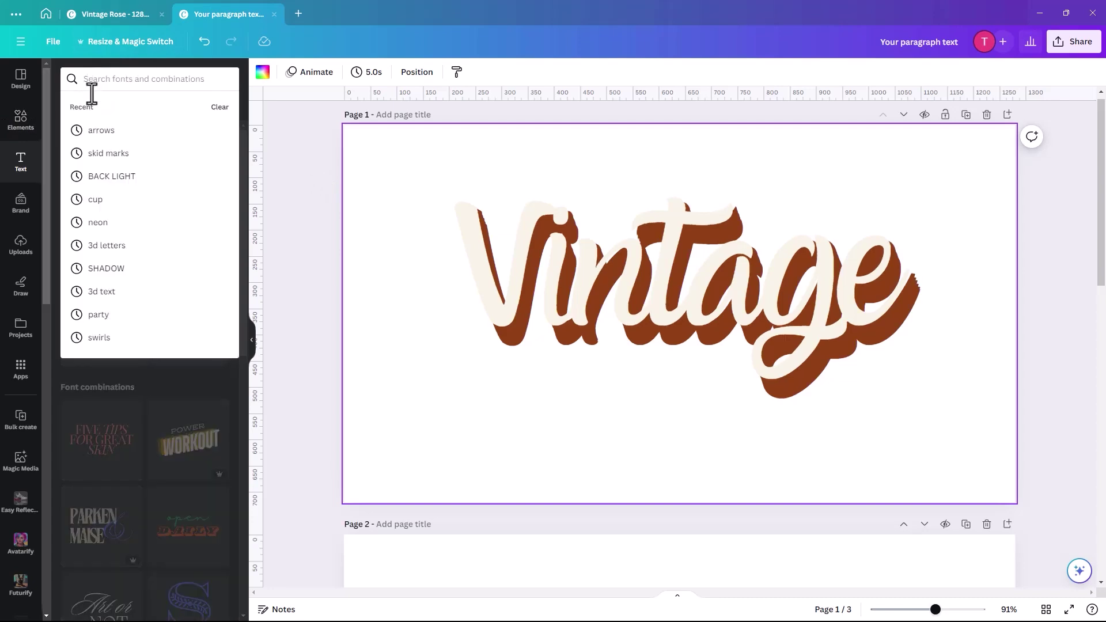
{"action": "left_click", "coordinate": [20, 119]}
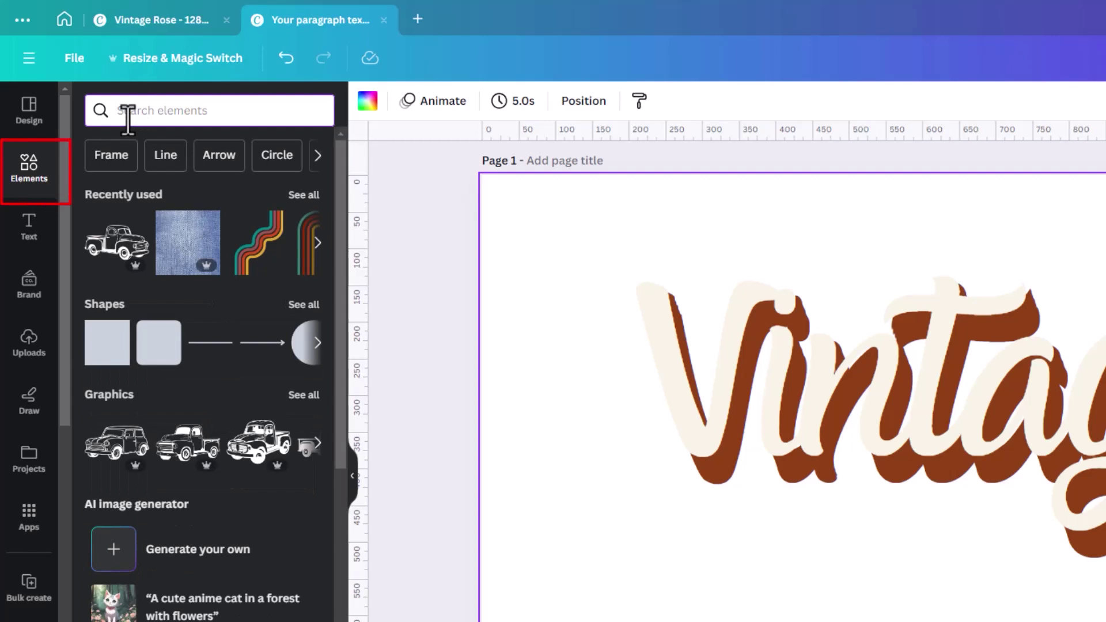
{"action": "type", "text": "rust b"}
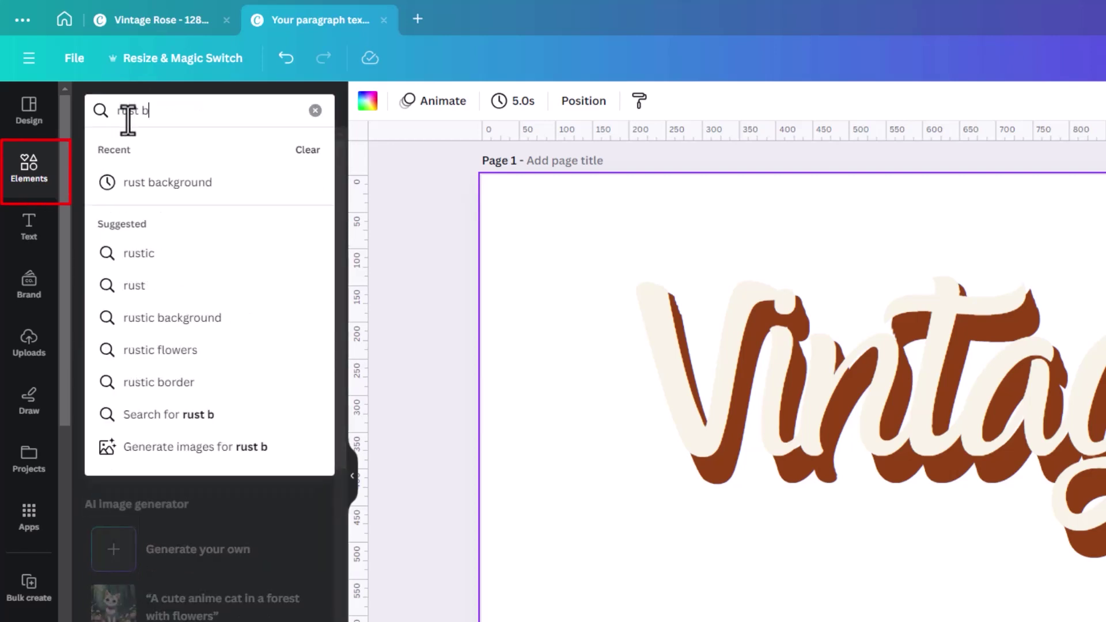
{"action": "type", "text": "a"}
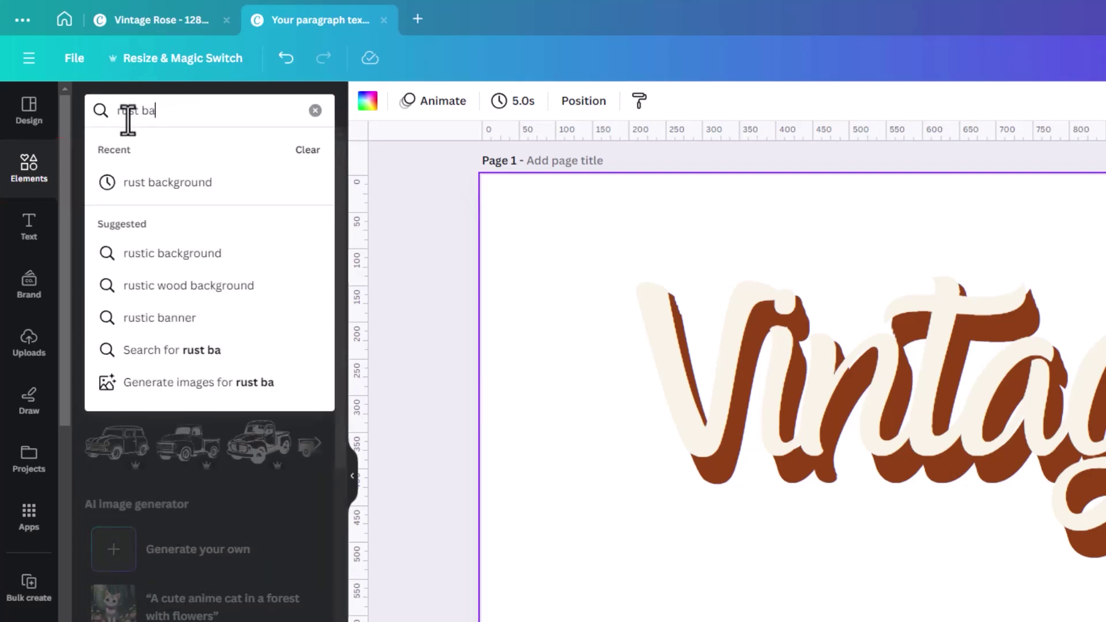
{"action": "left_click", "coordinate": [163, 182]}
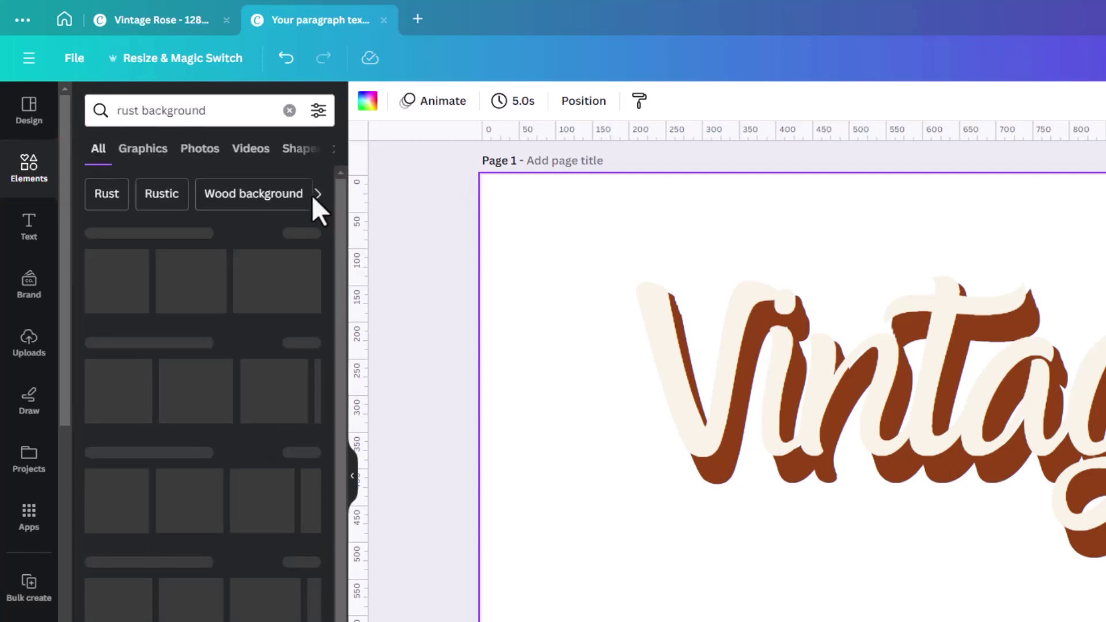
{"action": "left_click", "coordinate": [192, 151]}
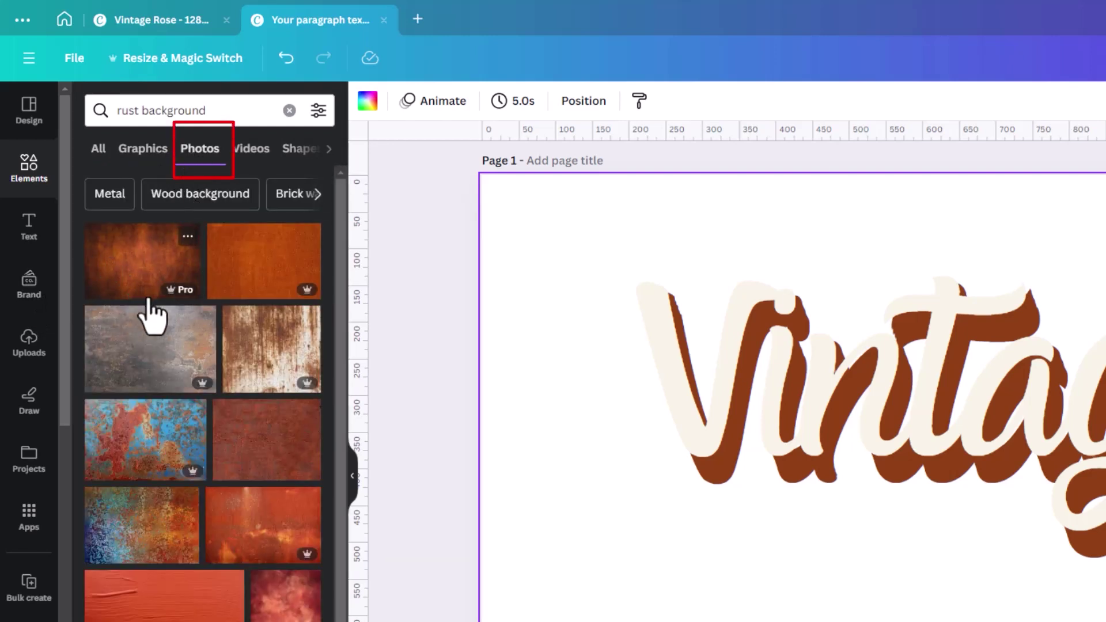
{"action": "left_click", "coordinate": [136, 266]}
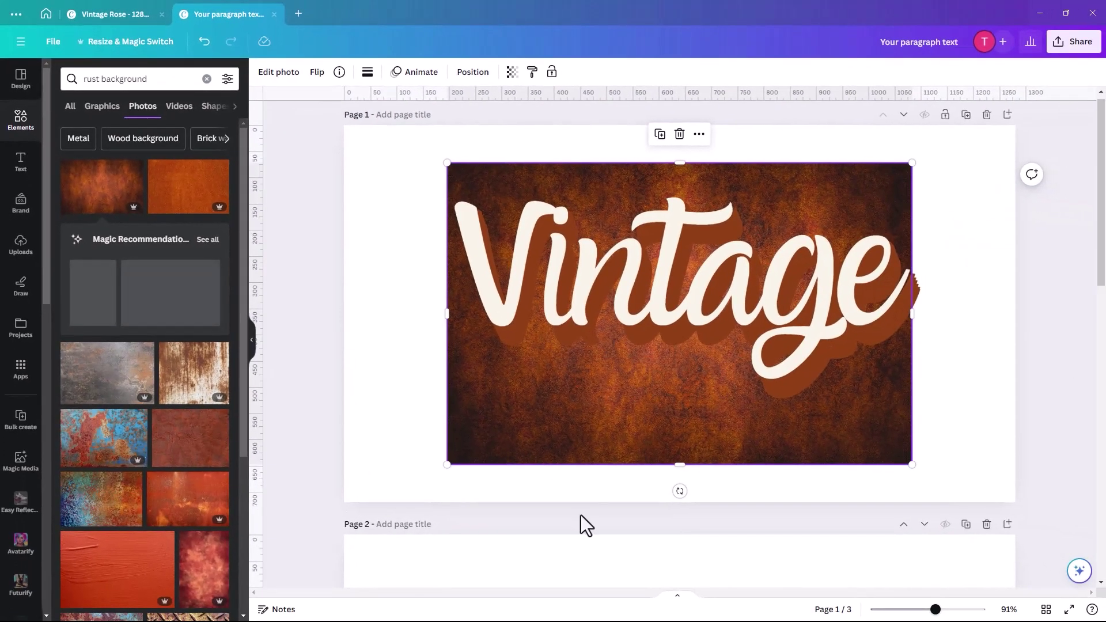
Step: Stretch the rust photo over the whole page and set it as the page background
{"action": "left_click_drag", "start_coordinate": [523, 438], "coordinate": [425, 403]}
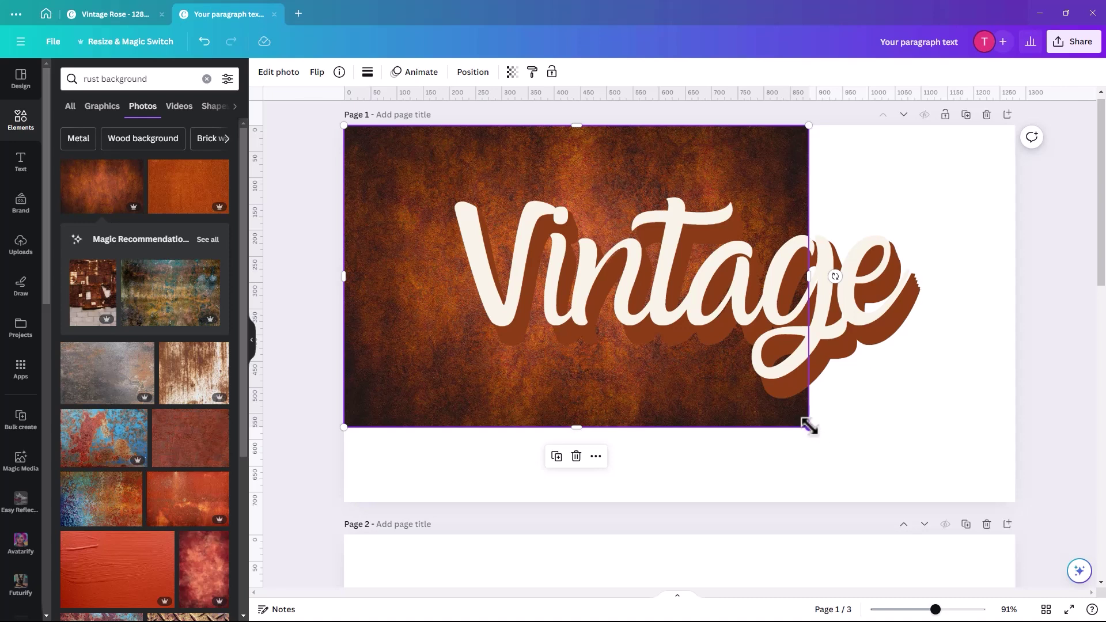
{"action": "left_click_drag", "start_coordinate": [808, 426], "coordinate": [1037, 520]}
{"action": "right_click", "coordinate": [889, 474]}
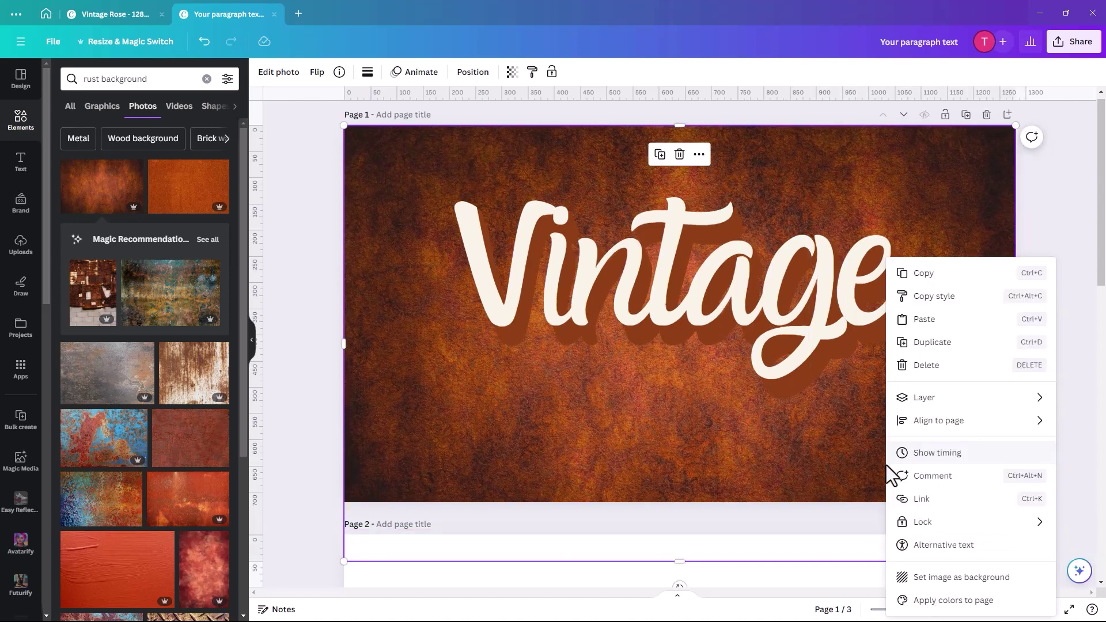
{"action": "left_click", "coordinate": [928, 580]}
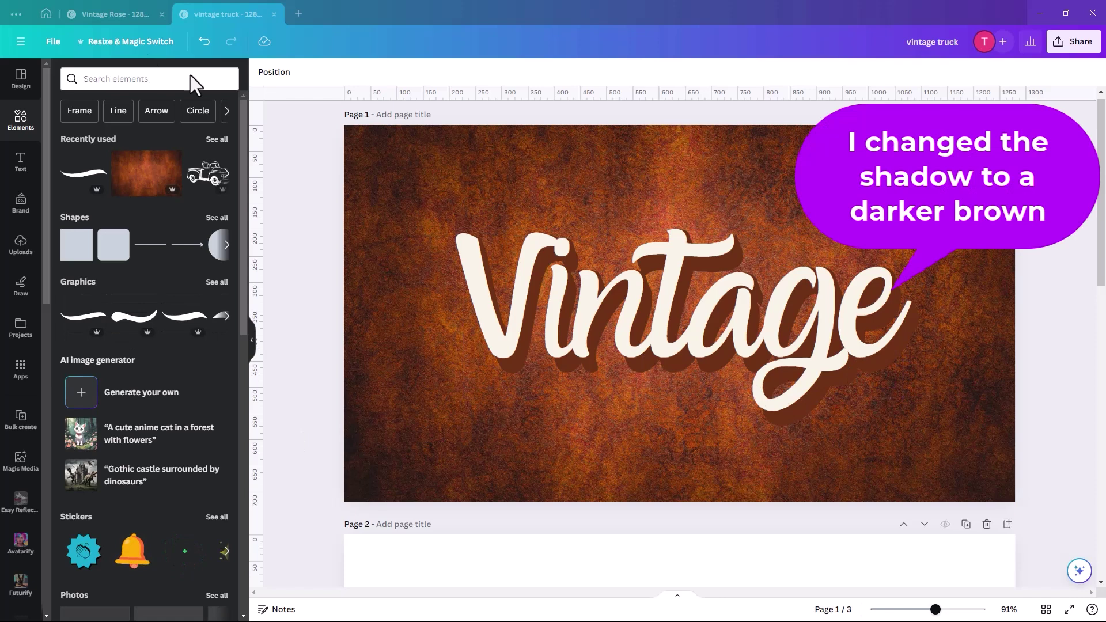
Step: Add the 'swish line' graphic, place it under Vintage, and colour it brown
{"action": "left_click", "coordinate": [95, 78]}
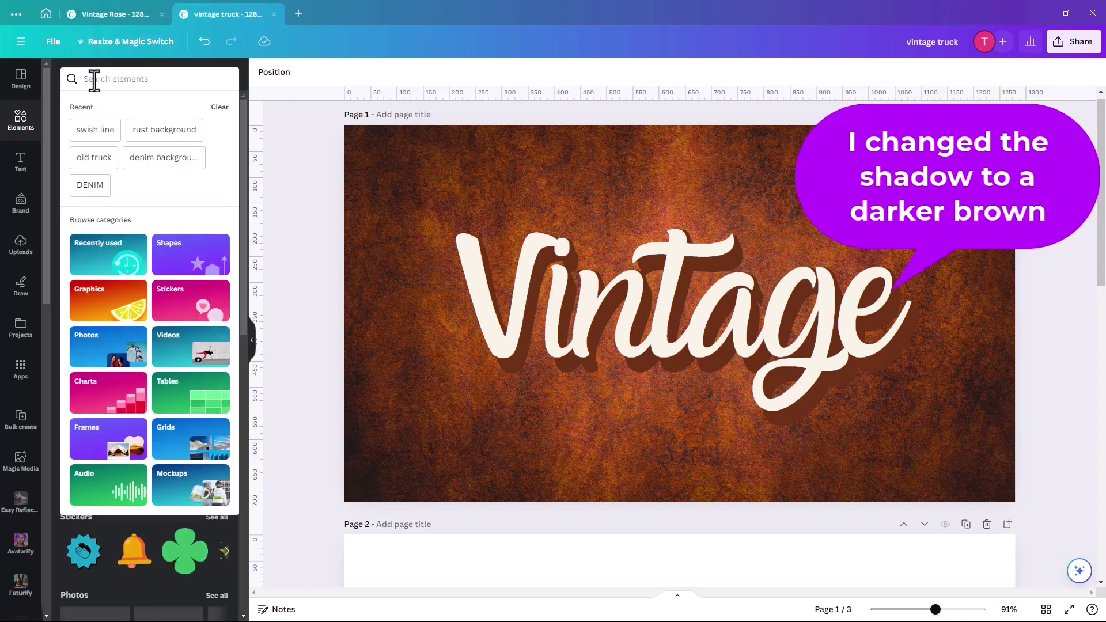
{"action": "left_click", "coordinate": [94, 132]}
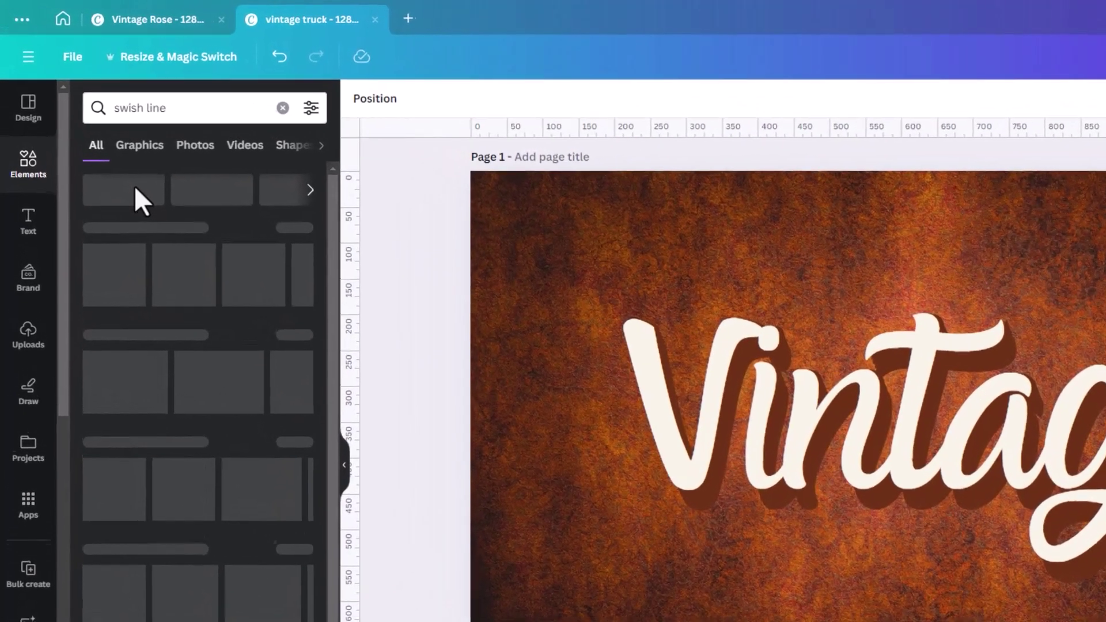
{"action": "left_click", "coordinate": [139, 148]}
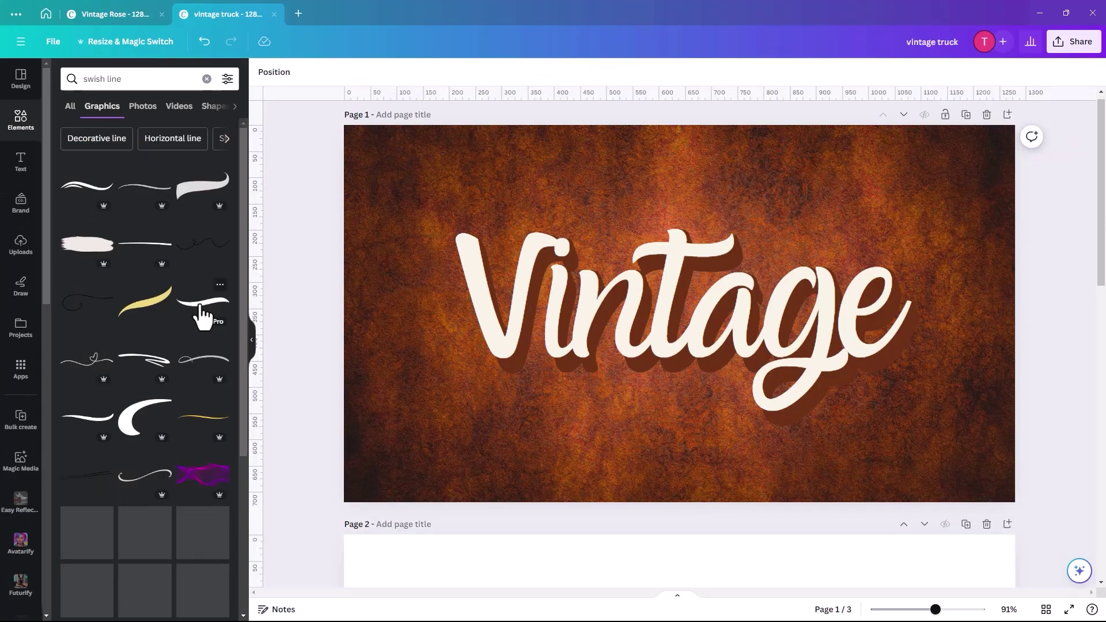
{"action": "left_click", "coordinate": [282, 442]}
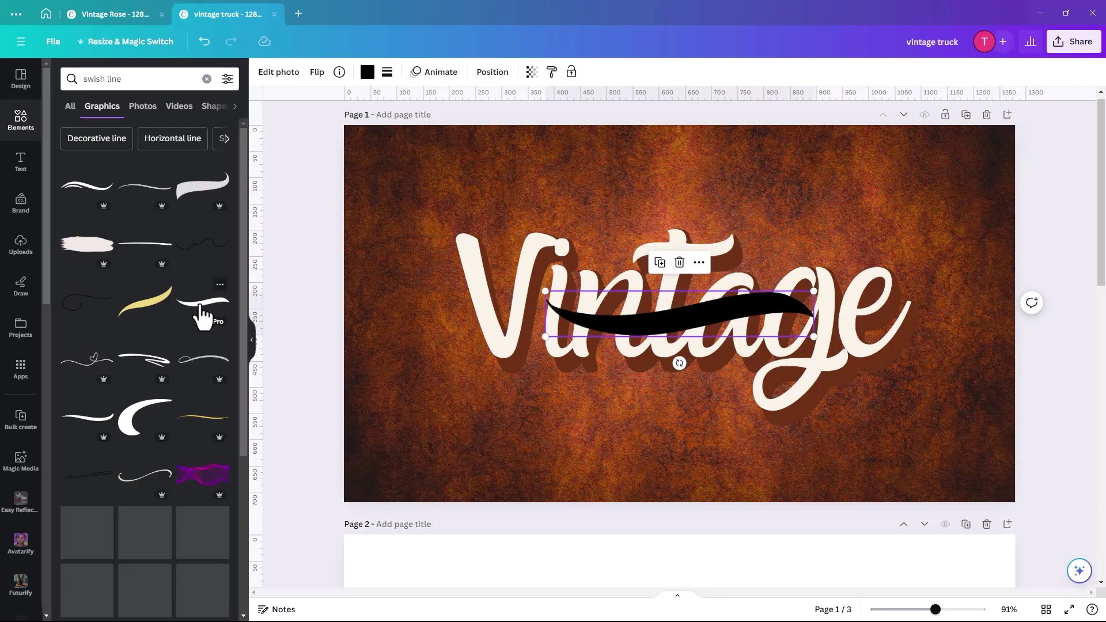
{"action": "left_click_drag", "start_coordinate": [654, 330], "coordinate": [565, 420]}
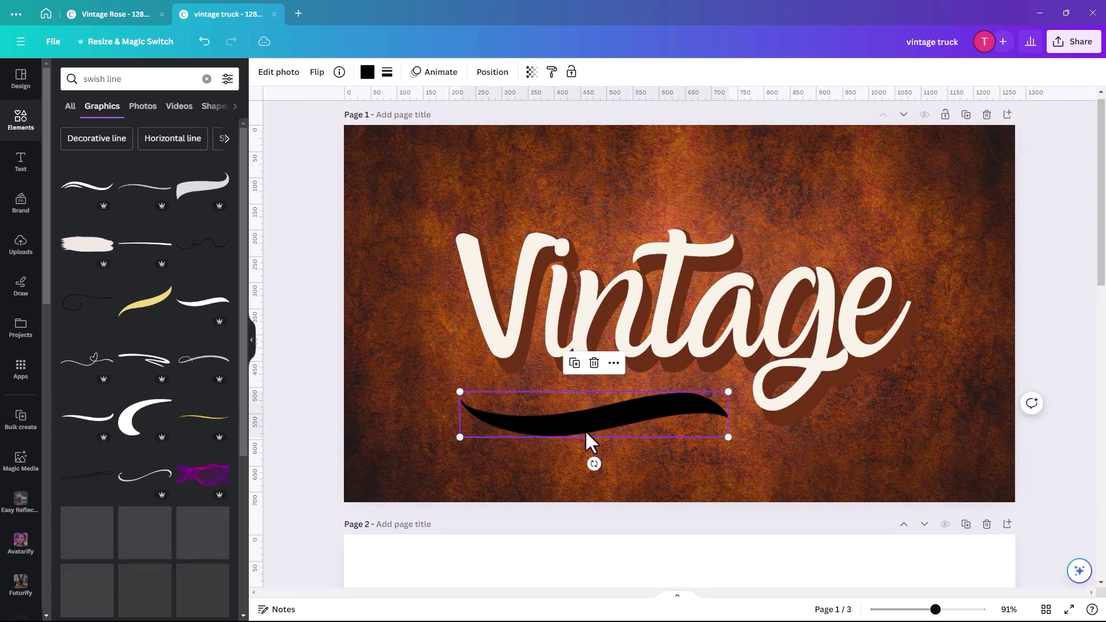
{"action": "left_click", "coordinate": [367, 72]}
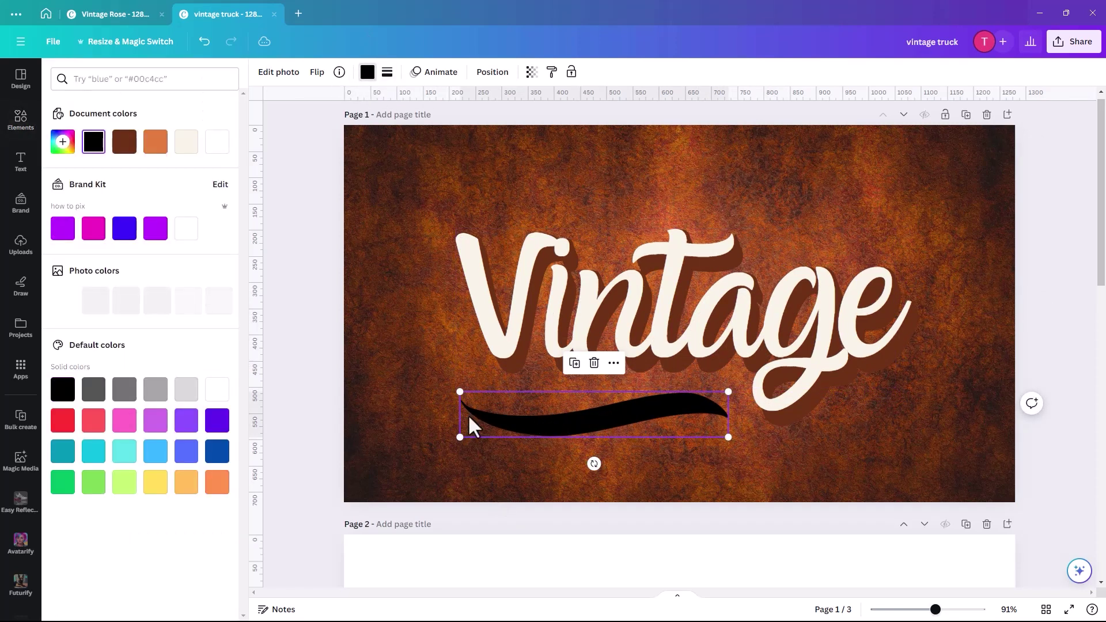
{"action": "left_click", "coordinate": [125, 144]}
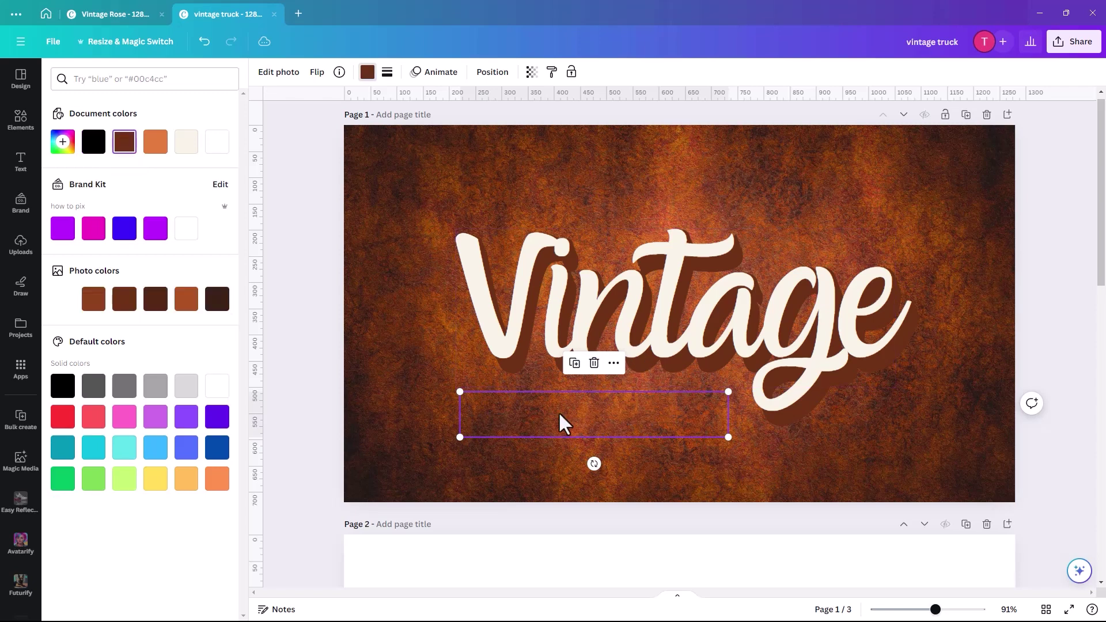
Step: Offset a copy of the swish slightly up-left and colour the top swish cream
{"action": "mouse_move", "coordinate": [583, 418]}
{"action": "left_mouse_down"}
{"action": "mouse_move", "coordinate": [610, 419]}
{"action": "mouse_move", "coordinate": [599, 420]}
{"action": "left_mouse_up"}
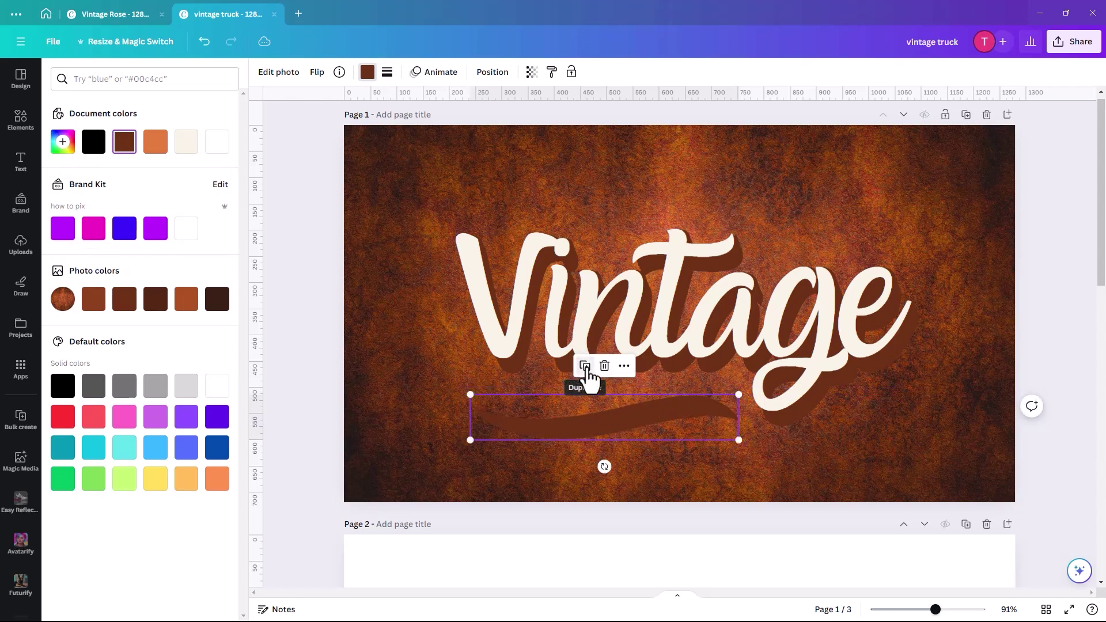
{"action": "mouse_move", "coordinate": [622, 397]}
{"action": "left_mouse_down"}
{"action": "mouse_move", "coordinate": [631, 406]}
{"action": "mouse_move", "coordinate": [620, 389]}
{"action": "mouse_move", "coordinate": [603, 397]}
{"action": "left_mouse_up"}
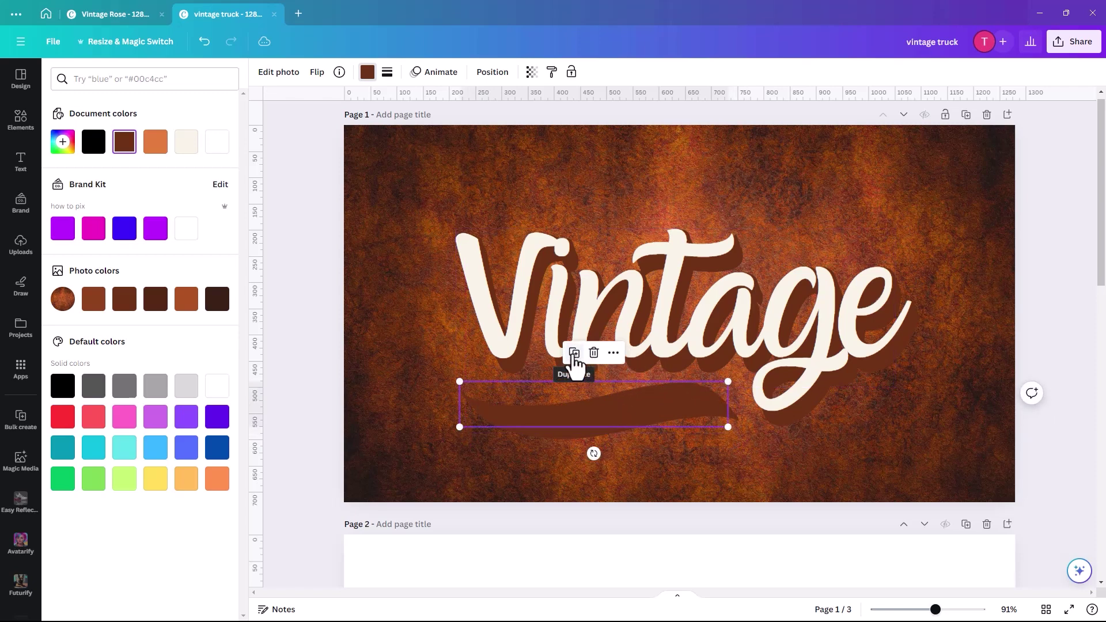
{"action": "left_click_drag", "start_coordinate": [634, 412], "coordinate": [632, 408]}
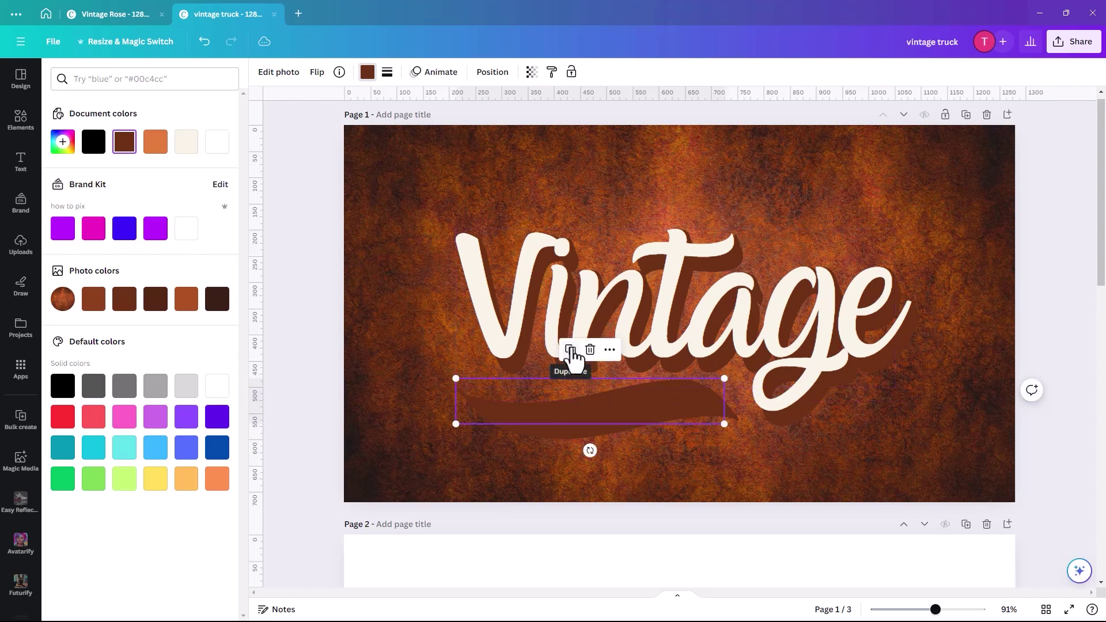
{"action": "left_click_drag", "start_coordinate": [561, 392], "coordinate": [558, 389]}
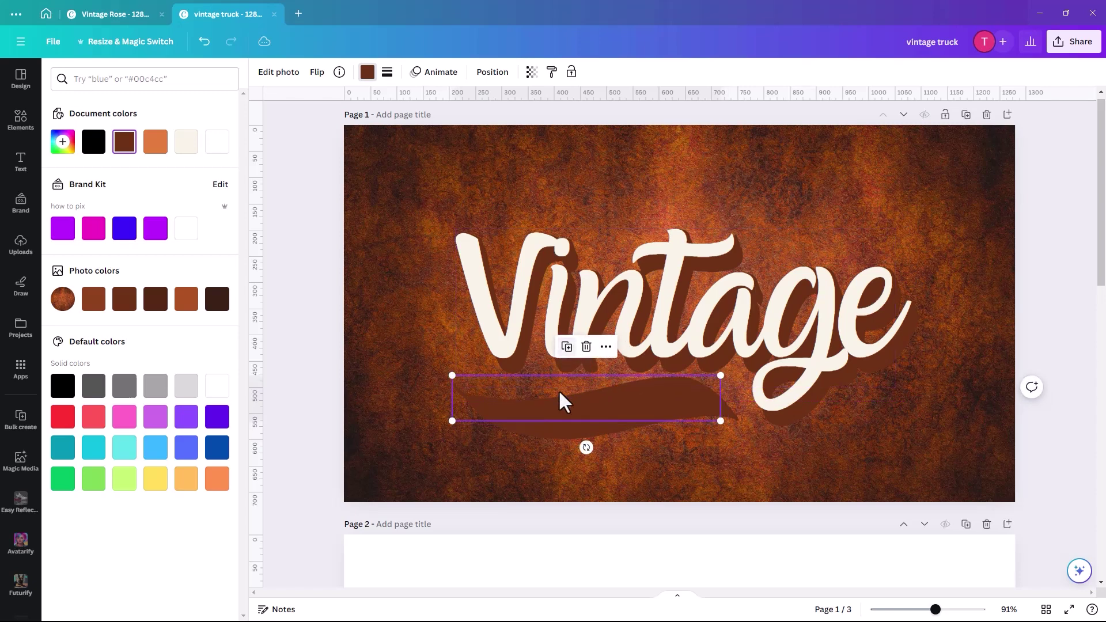
{"action": "left_click", "coordinate": [367, 73]}
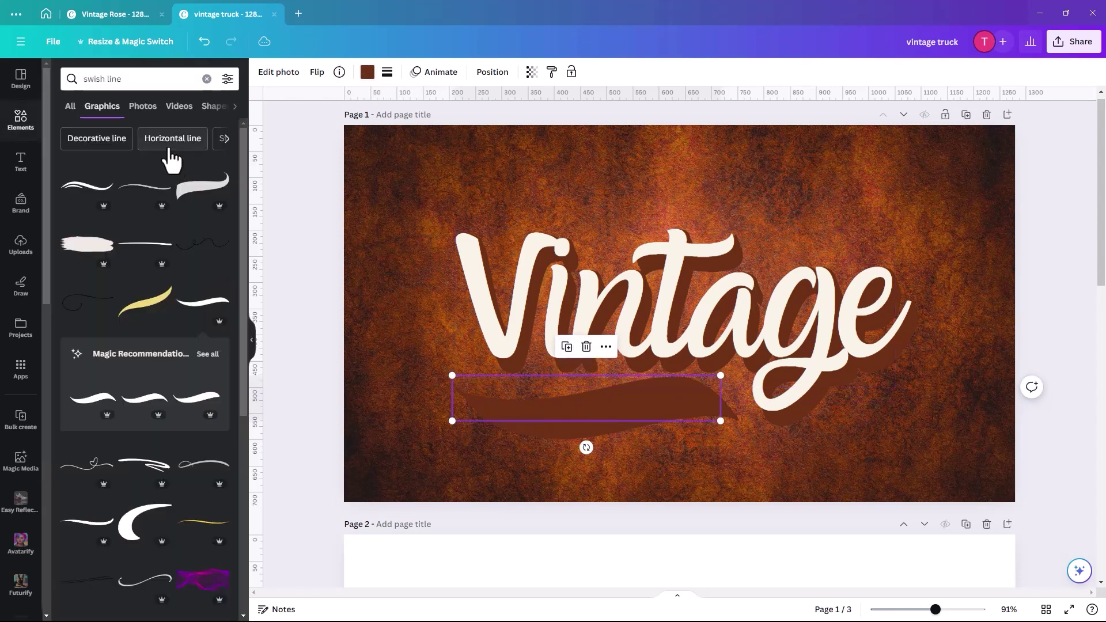
{"action": "left_click", "coordinate": [367, 71]}
{"action": "left_click", "coordinate": [155, 142]}
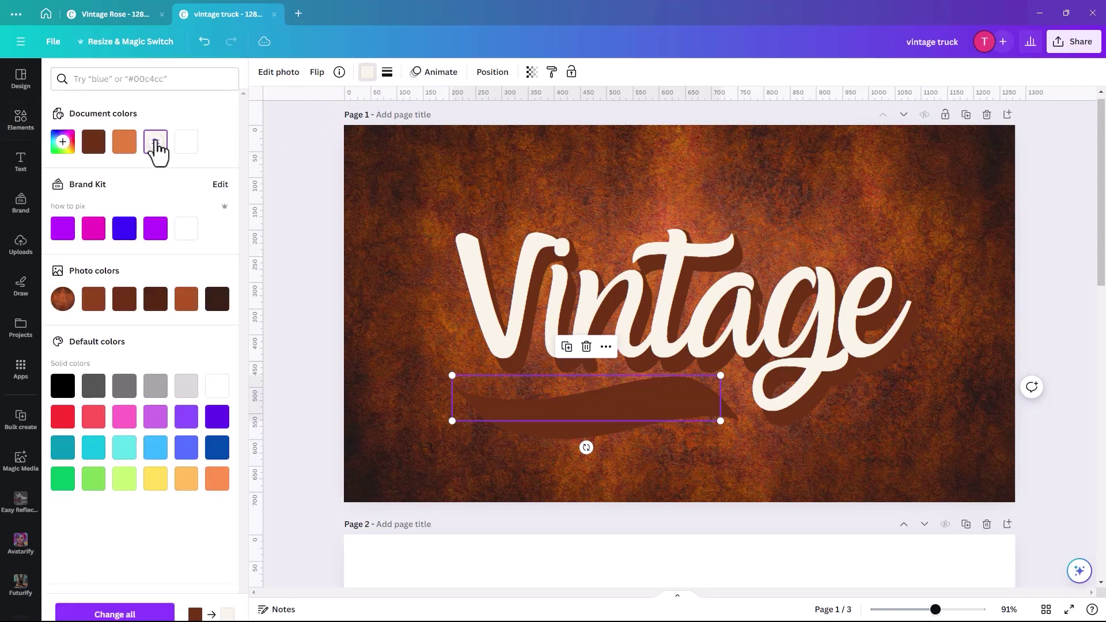
{"action": "left_click", "coordinate": [307, 332]}
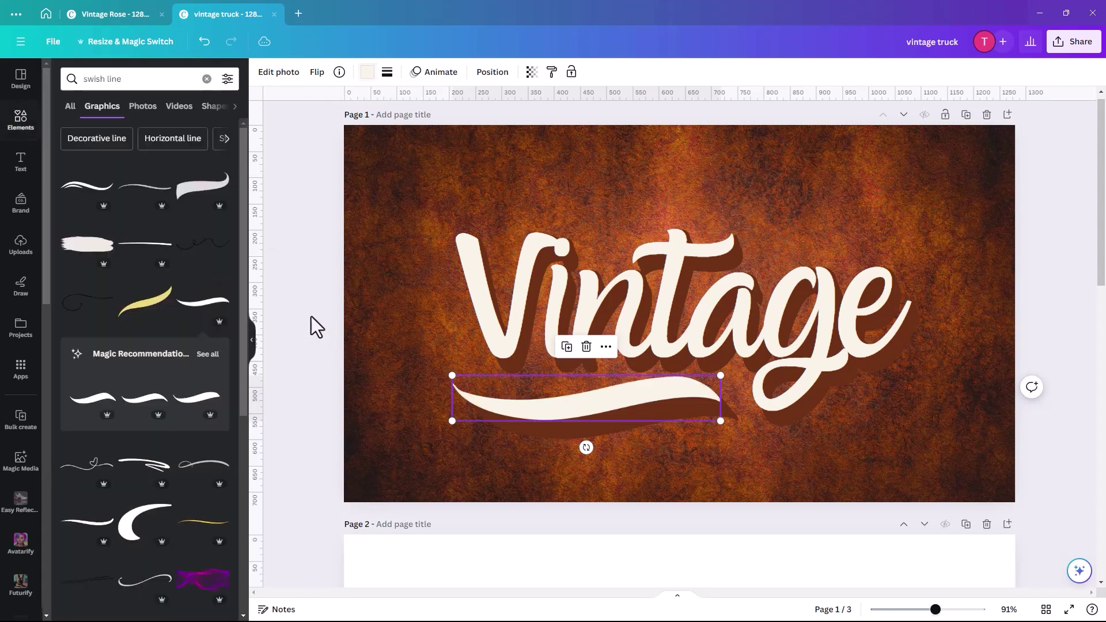
{"action": "left_click", "coordinate": [380, 368]}
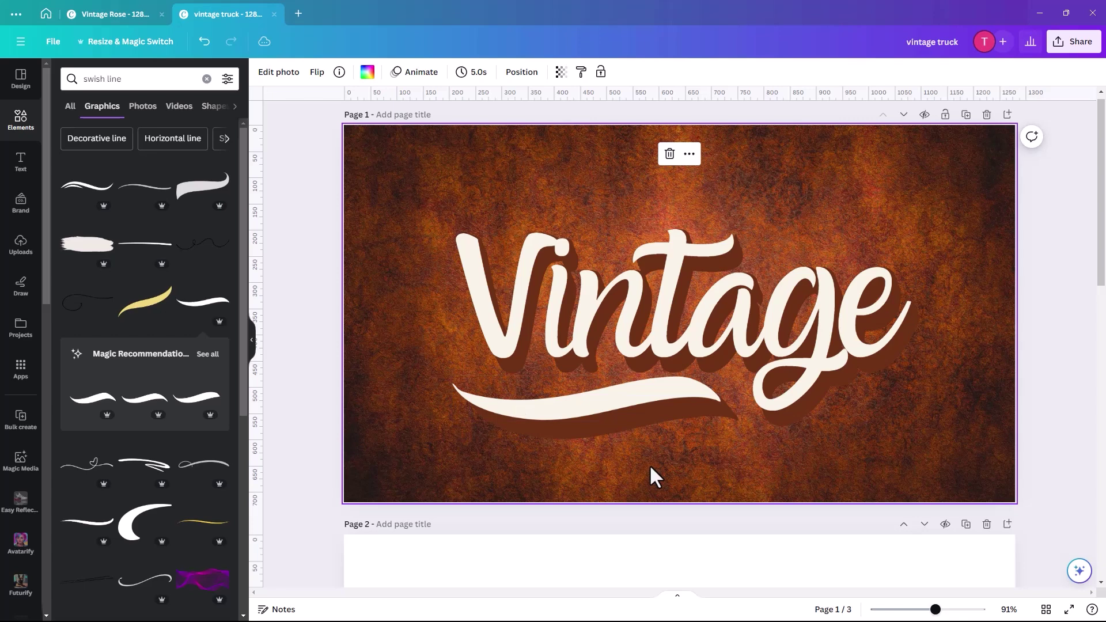
{"action": "scroll", "coordinate": [691, 259], "scroll_direction": "up", "scroll_amount": 1}
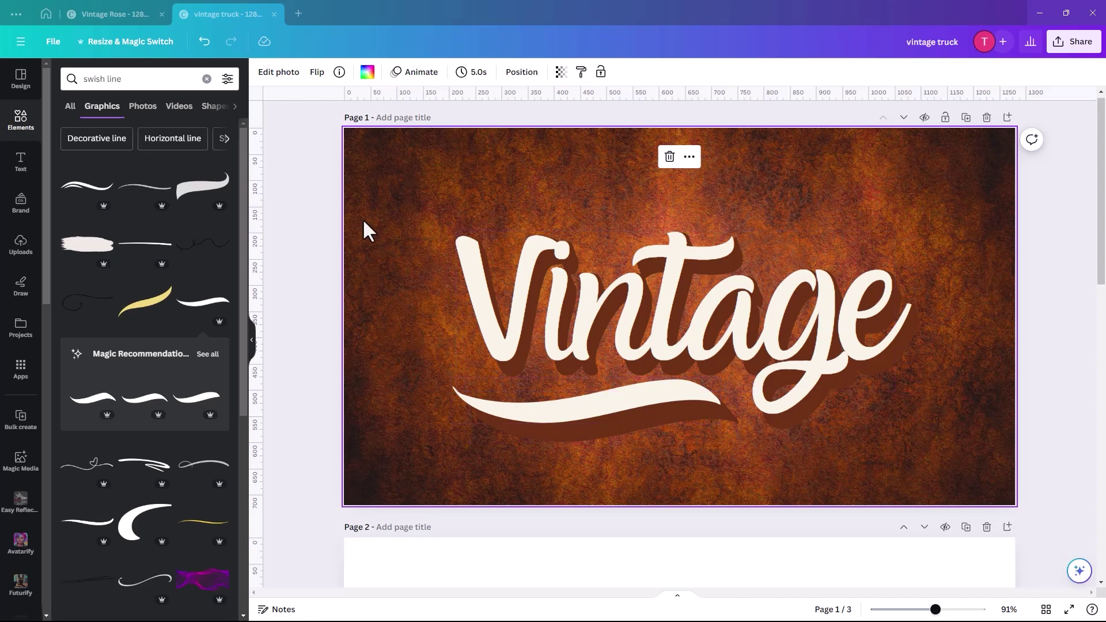
Step: Search graphics for 'retro truck' and add the black outline pickup truck
{"action": "left_click", "coordinate": [206, 80]}
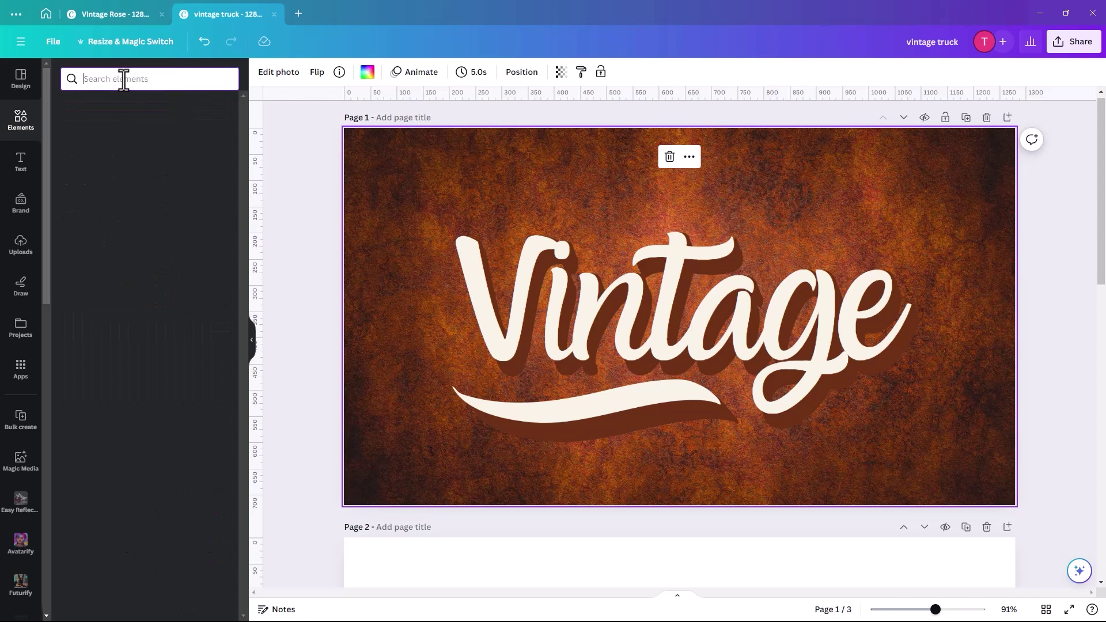
{"action": "type", "text": "truck"}
{"action": "key", "text": "Return"}
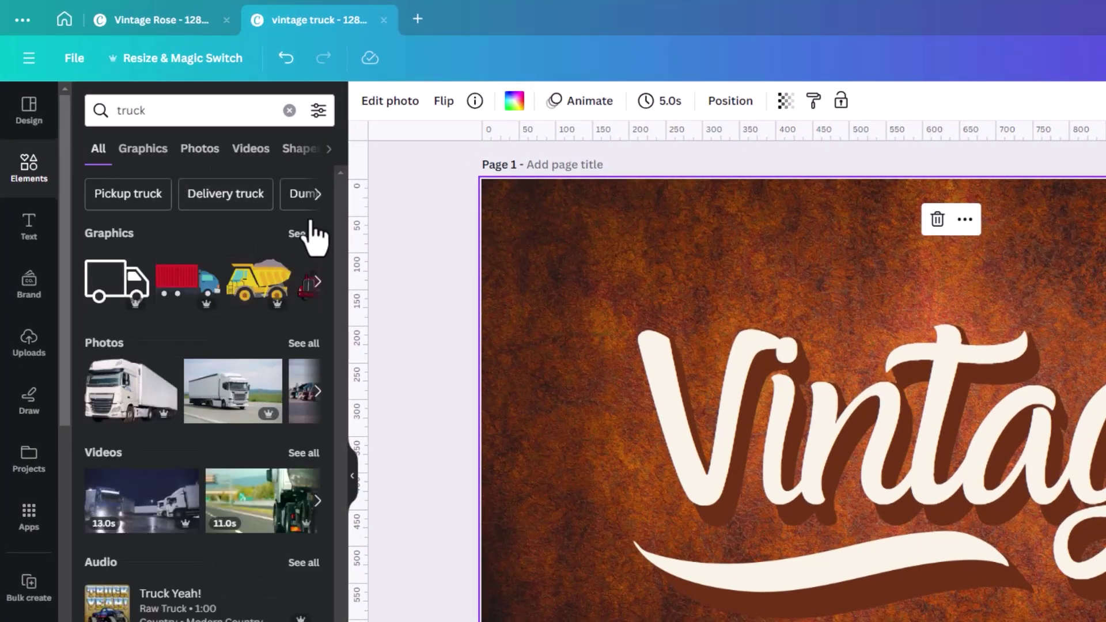
{"action": "left_click", "coordinate": [299, 234]}
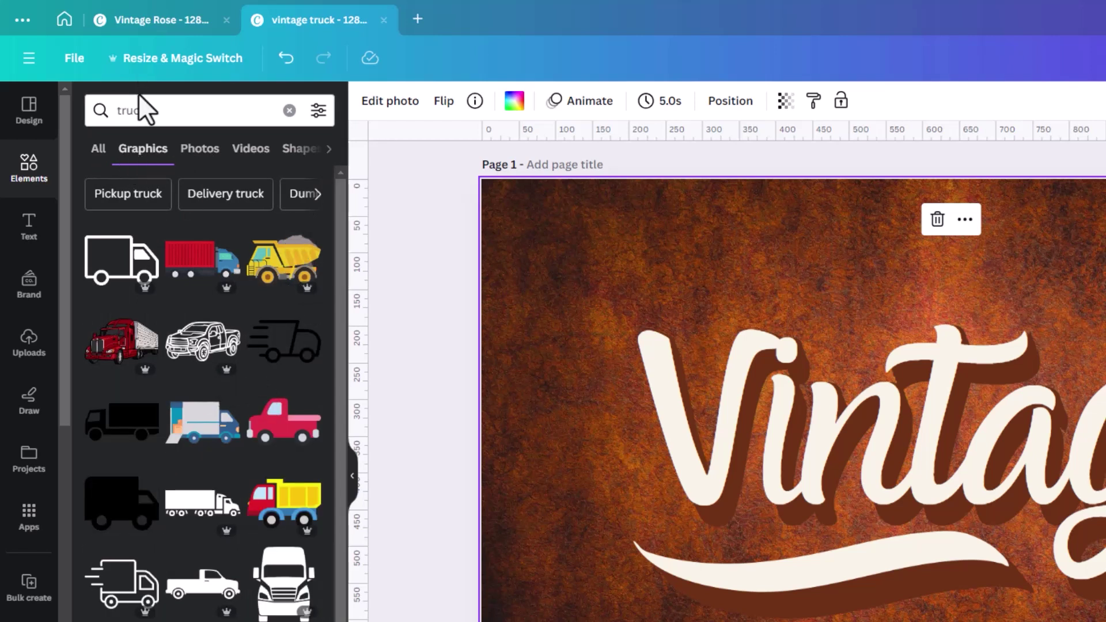
{"action": "left_click", "coordinate": [117, 110]}
{"action": "type", "text": "retro"}
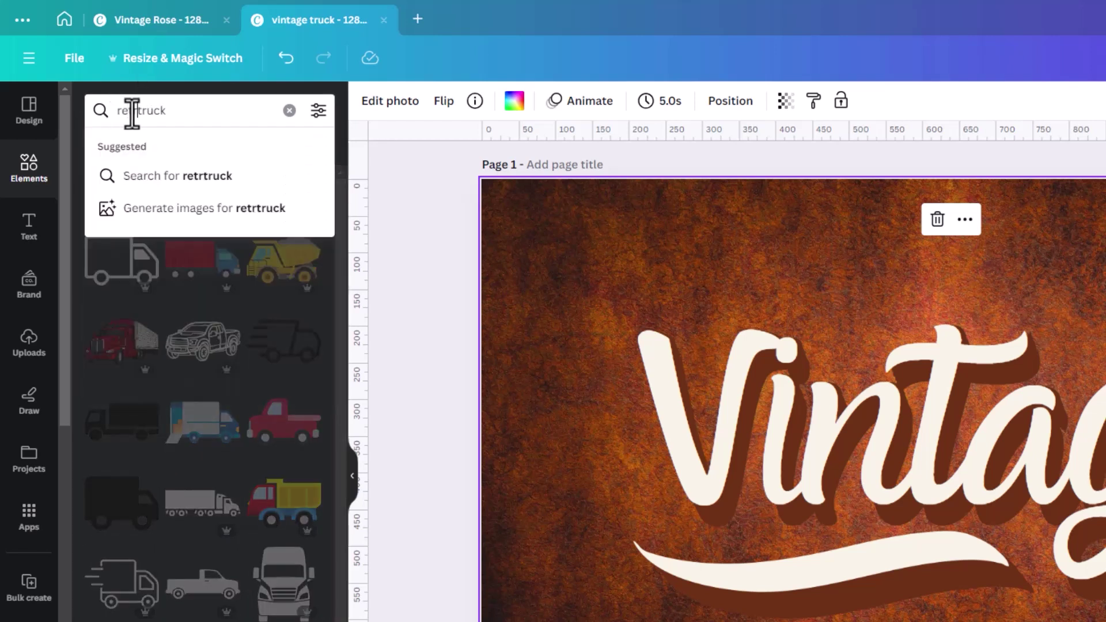
{"action": "key", "text": "Return"}
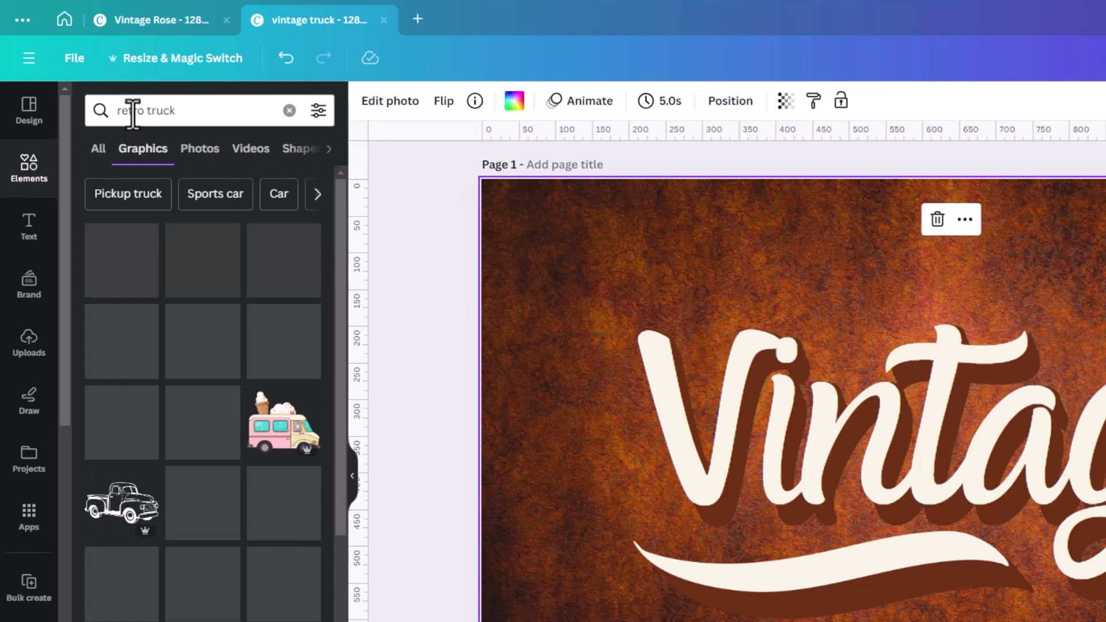
{"action": "left_click", "coordinate": [115, 513]}
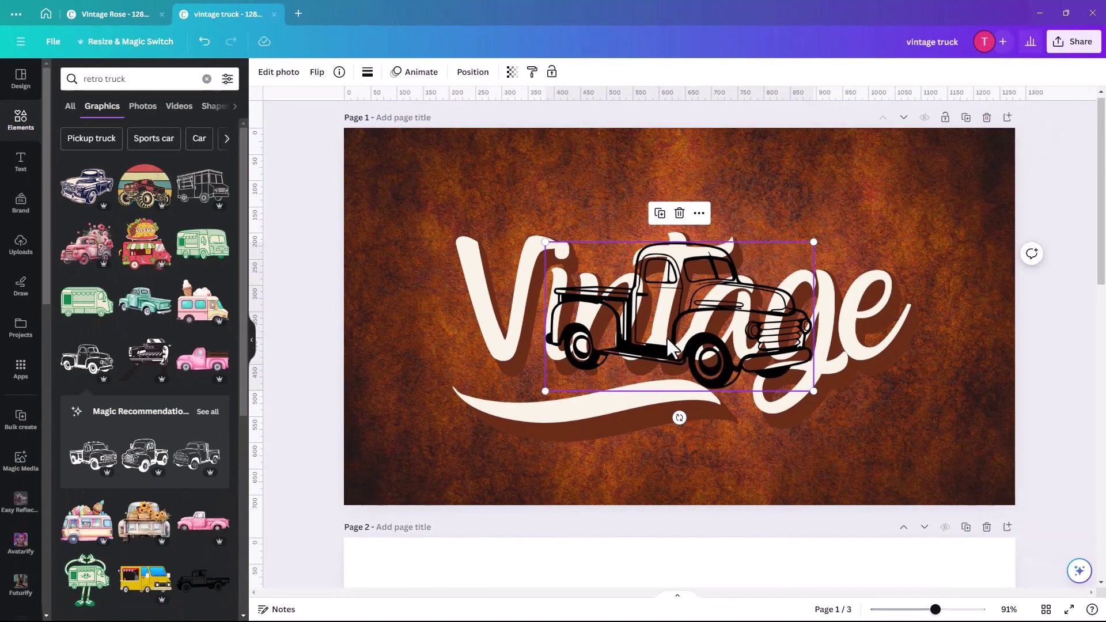
Step: Shrink the truck and place it near the lower right edge of the page
{"action": "left_click_drag", "start_coordinate": [668, 347], "coordinate": [854, 430]}
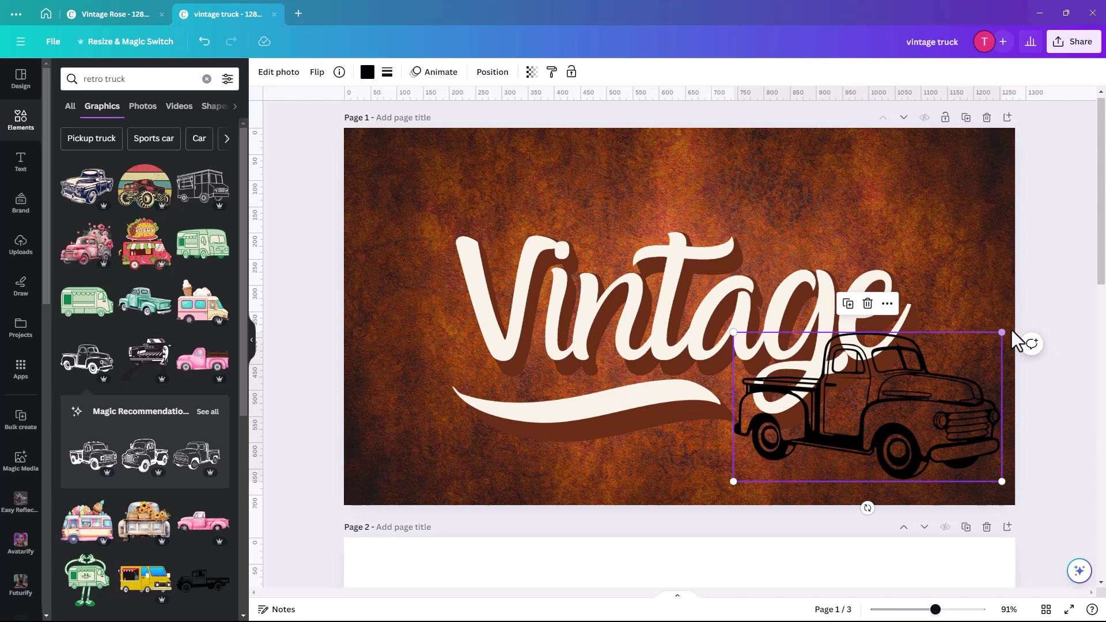
{"action": "left_click_drag", "start_coordinate": [1000, 330], "coordinate": [882, 394]}
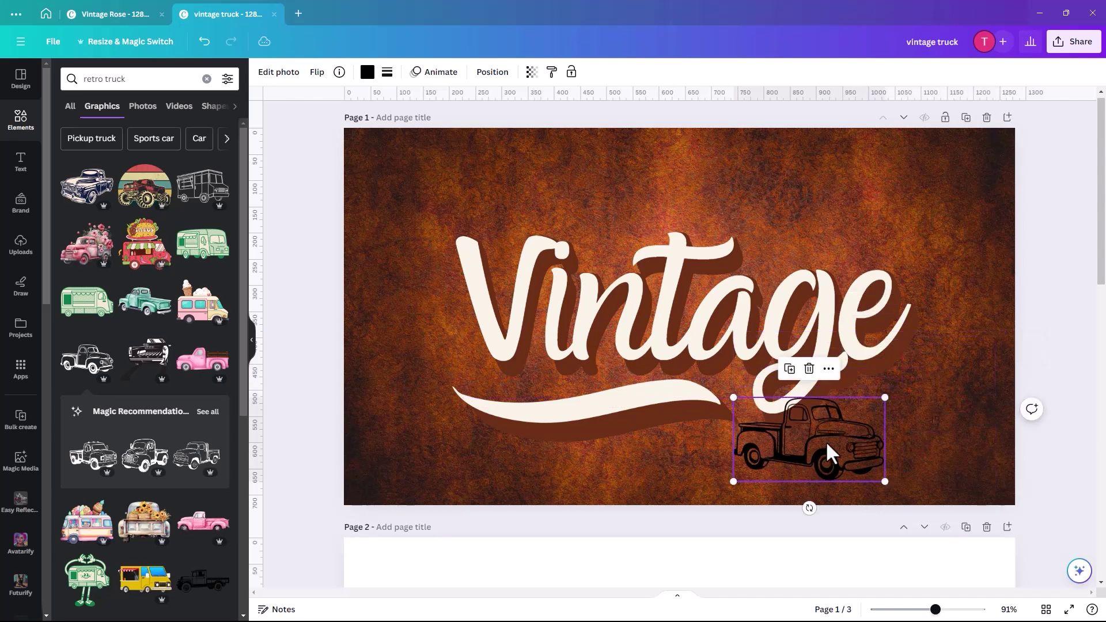
{"action": "left_click_drag", "start_coordinate": [829, 455], "coordinate": [938, 424]}
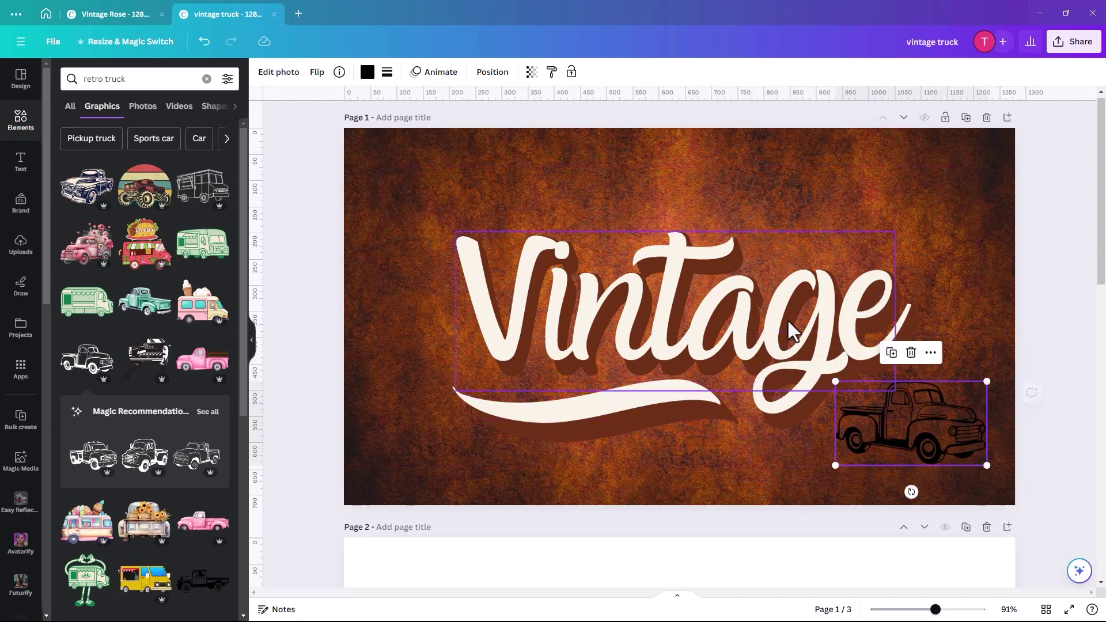
{"action": "left_click", "coordinate": [367, 72]}
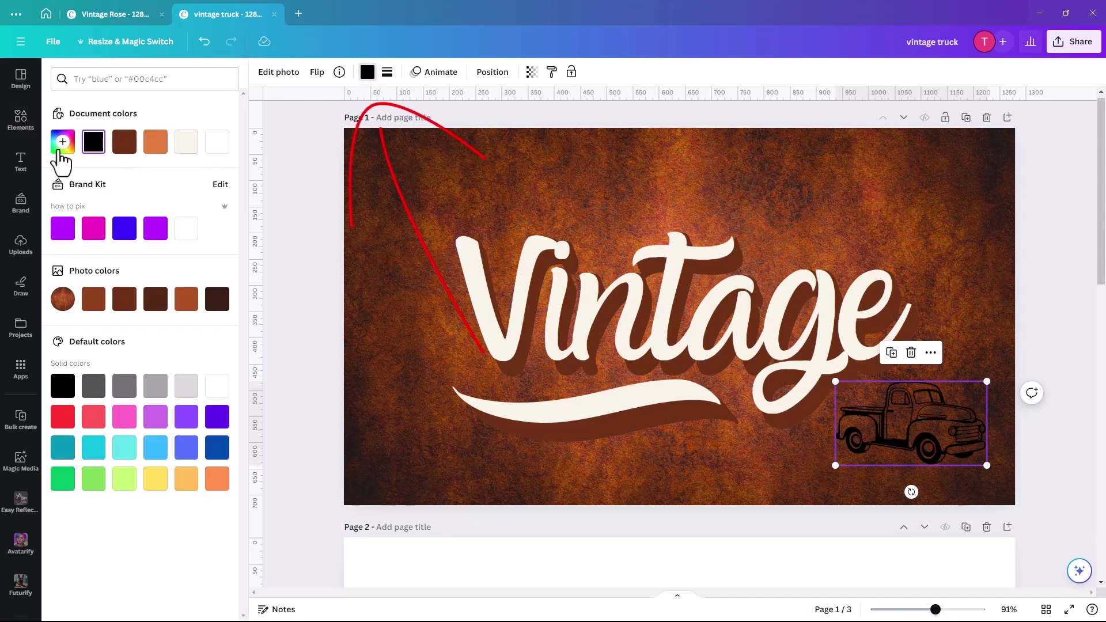
Step: Recolour the truck cream (#F6F3E5) by sampling the V with the eyedropper
{"action": "left_click", "coordinate": [62, 142]}
{"action": "left_click", "coordinate": [209, 261]}
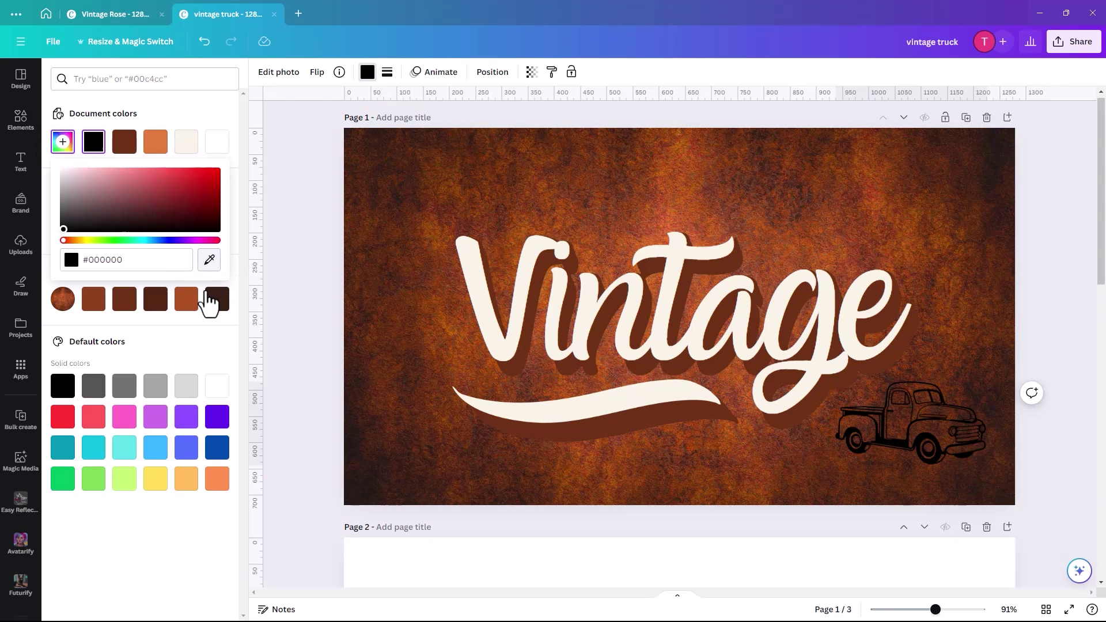
{"action": "left_click", "coordinate": [478, 291]}
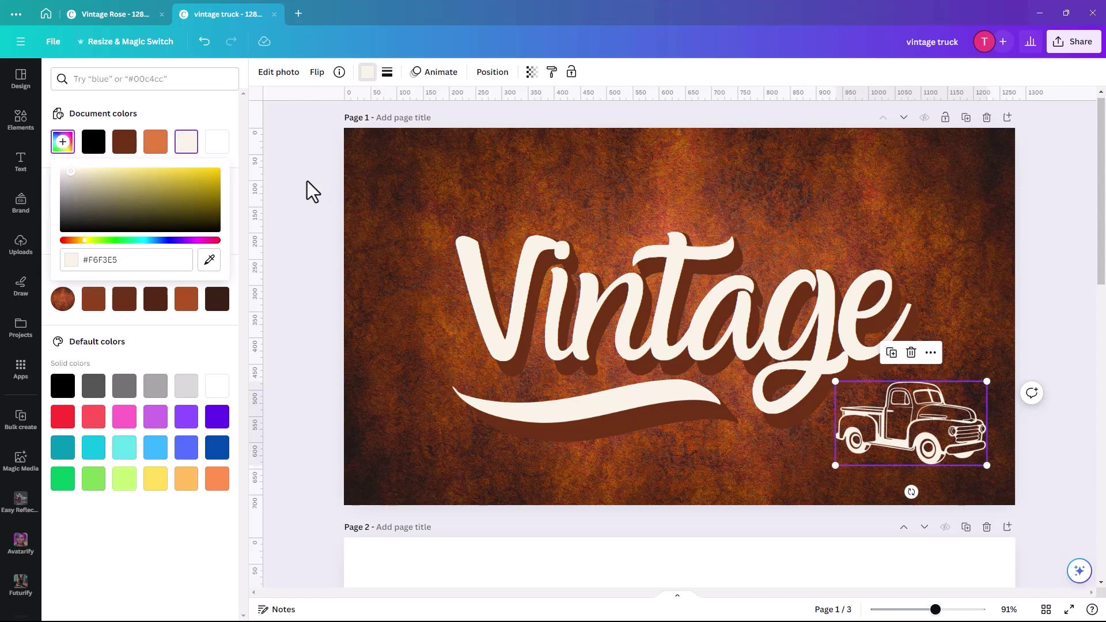
{"action": "key", "text": "Escape"}
{"action": "key", "text": "Escape"}
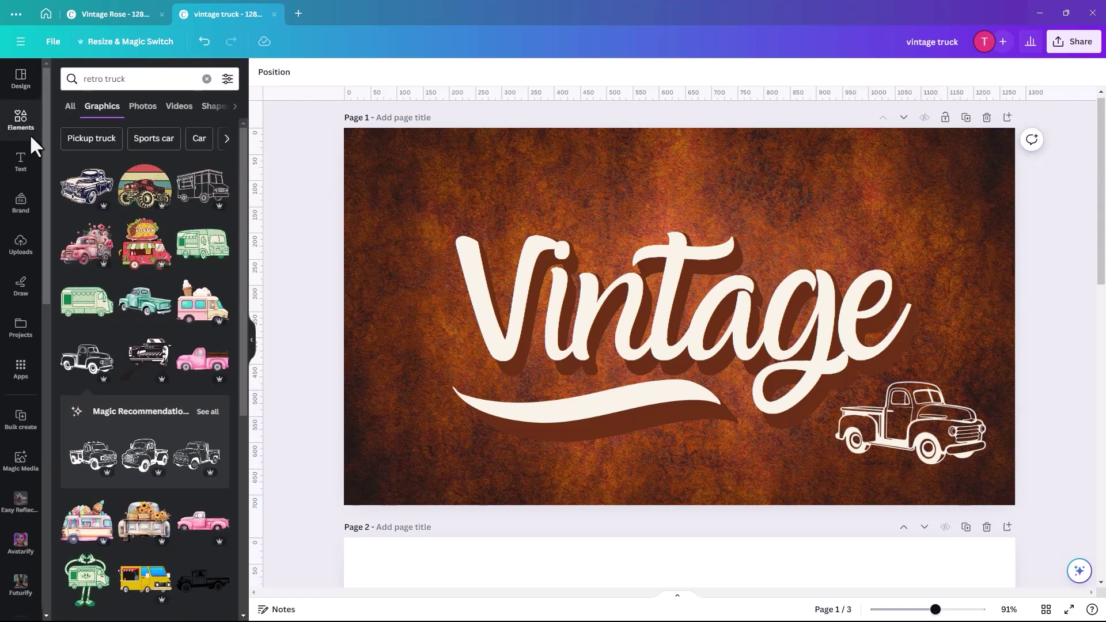
Step: Add a text box reading 'Truck Repair Co.' and move it below the swoosh
{"action": "left_click", "coordinate": [21, 163]}
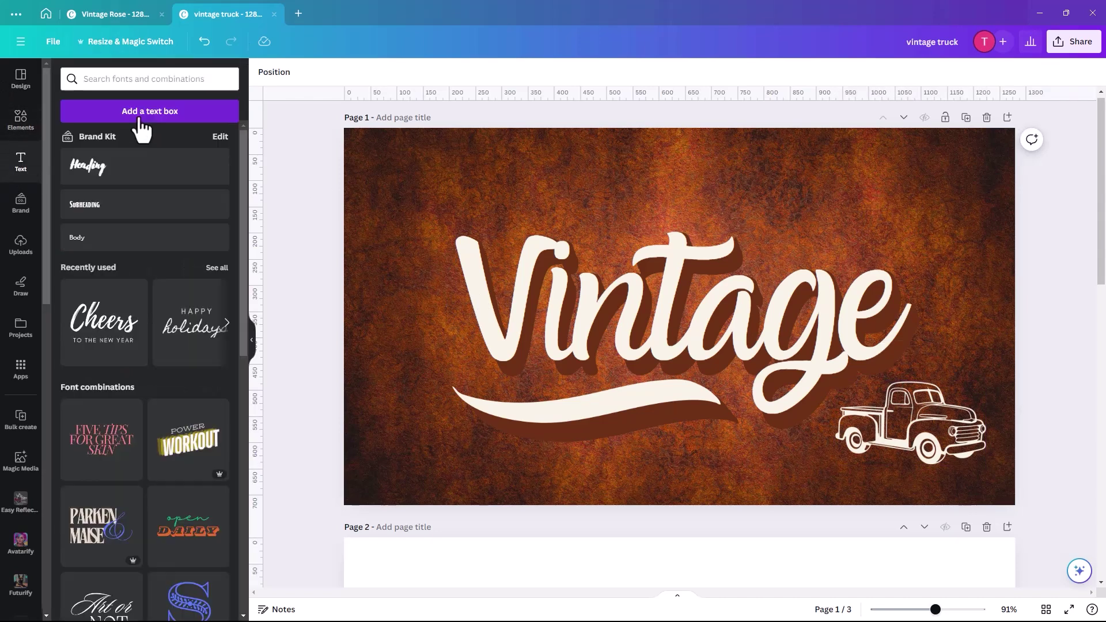
{"action": "left_click", "coordinate": [141, 118]}
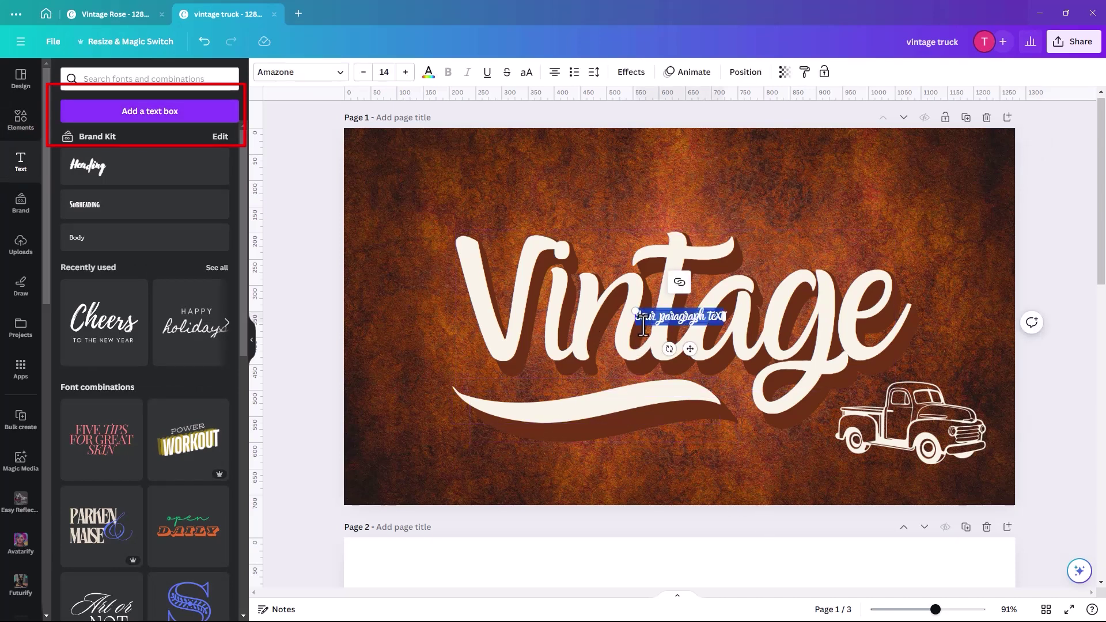
{"action": "key", "text": "BackSpace"}
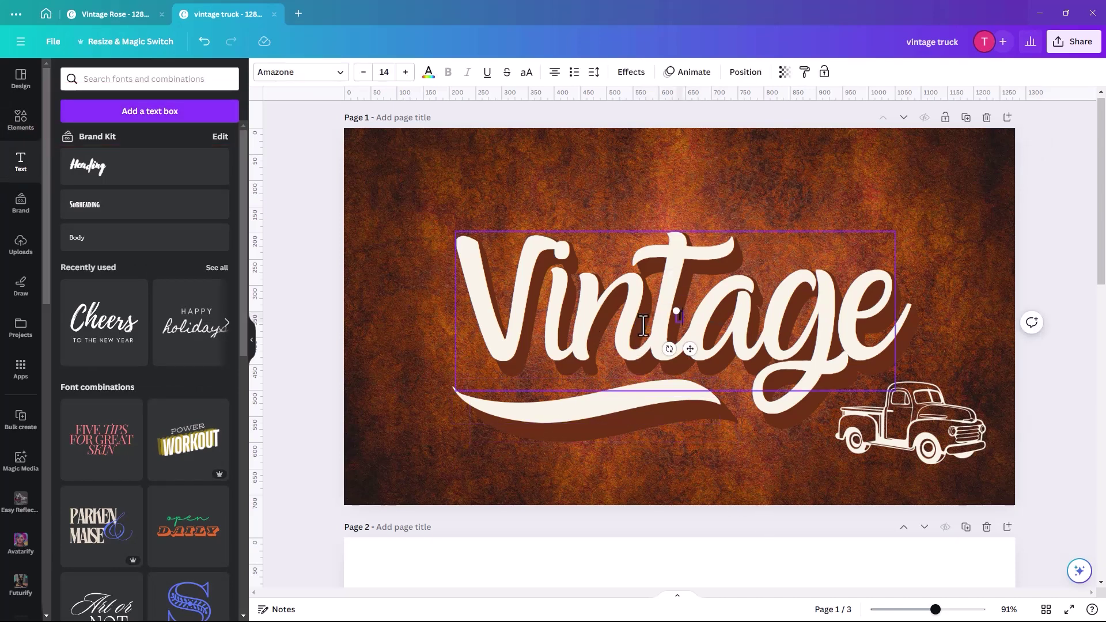
{"action": "type", "text": "Truck R"}
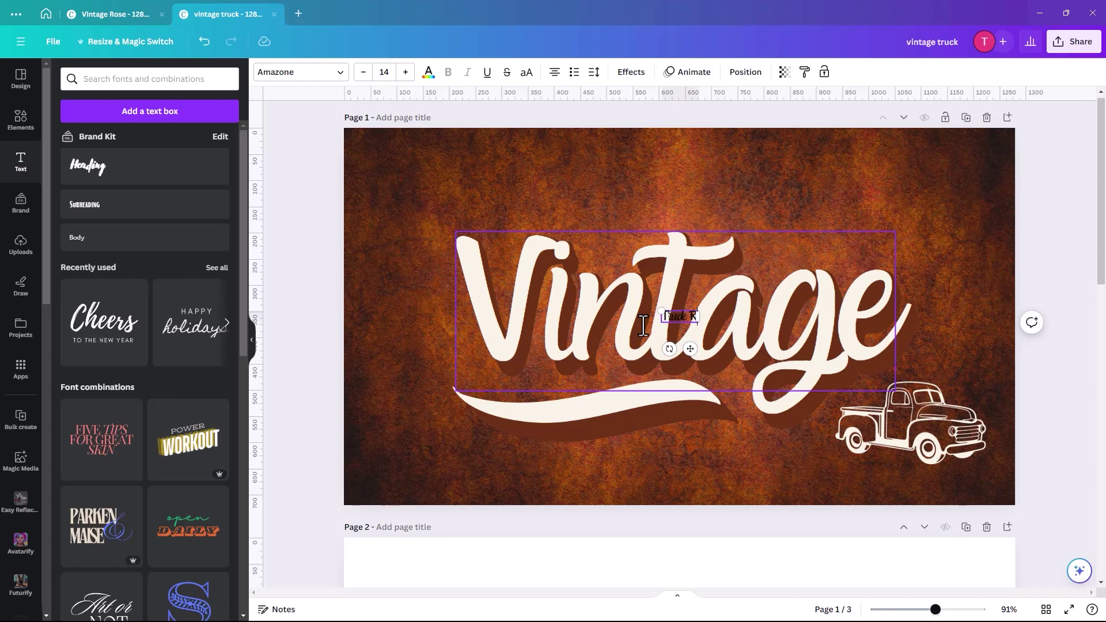
{"action": "type", "text": "epair Co"}
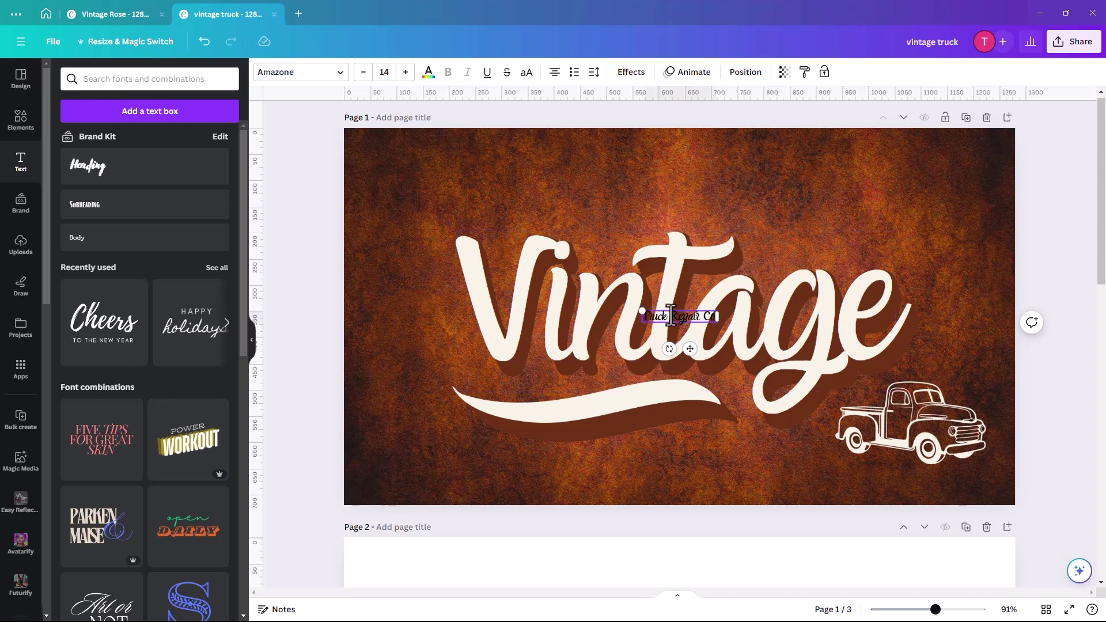
{"action": "left_click", "coordinate": [553, 171]}
{"action": "left_click_drag", "start_coordinate": [666, 315], "coordinate": [641, 448]}
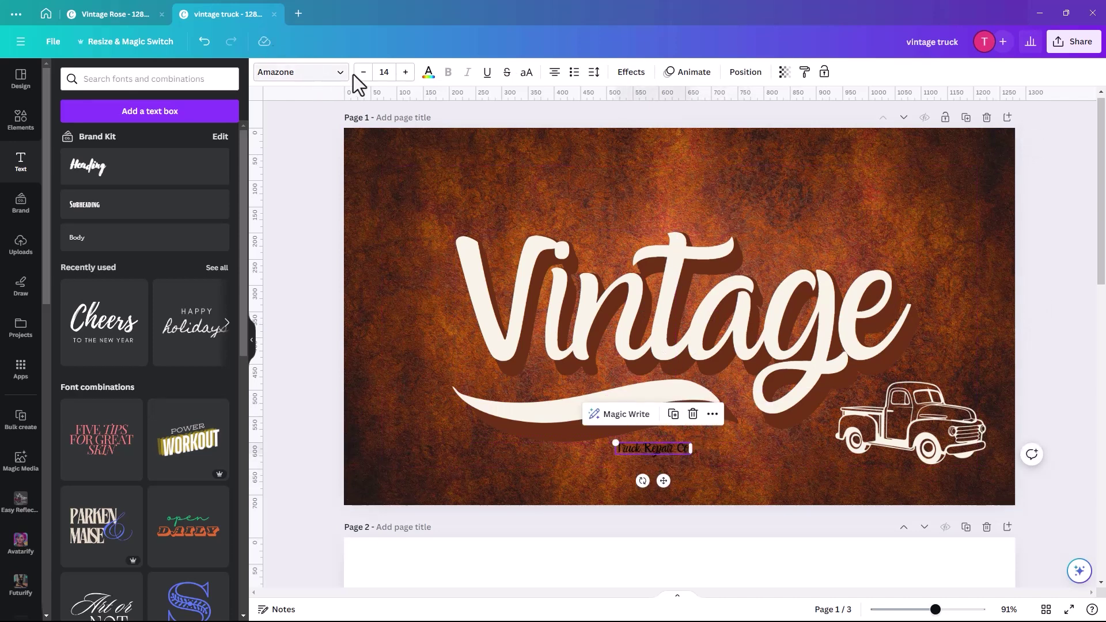
Step: Set the caption to Rubik Dirt, enlarge it to size 42.3, and shift it right
{"action": "left_click", "coordinate": [340, 84]}
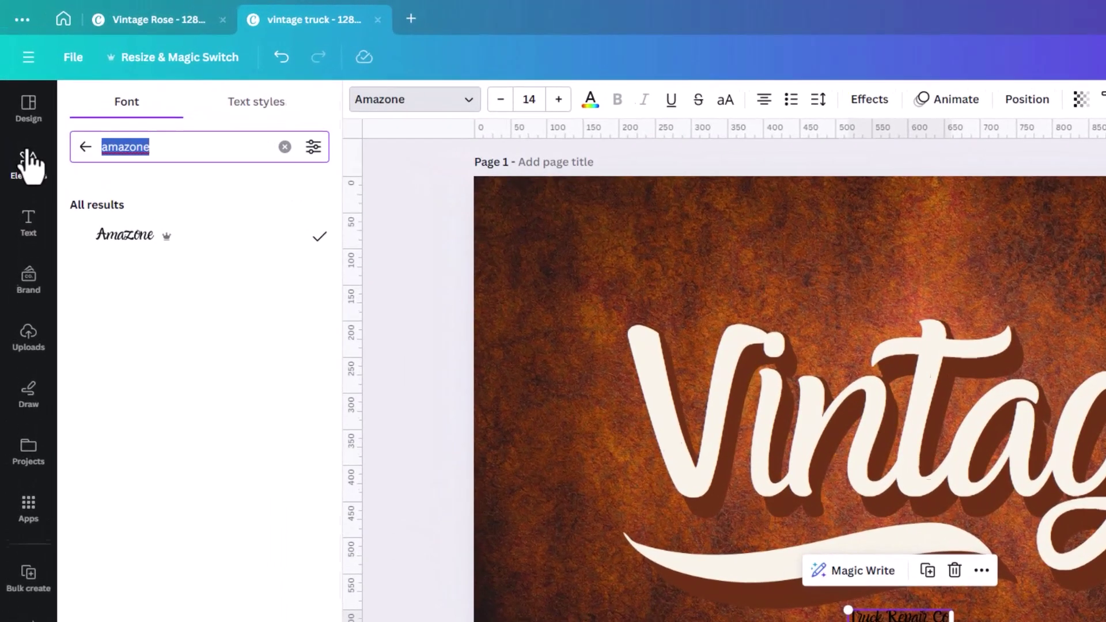
{"action": "type", "text": "rub"}
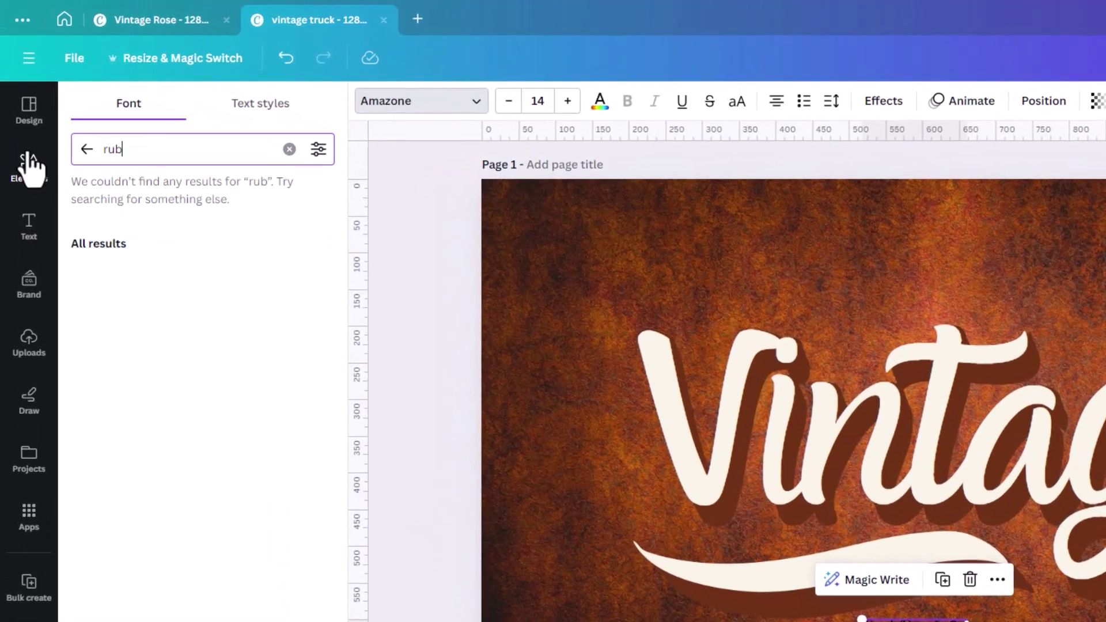
{"action": "type", "text": "i"}
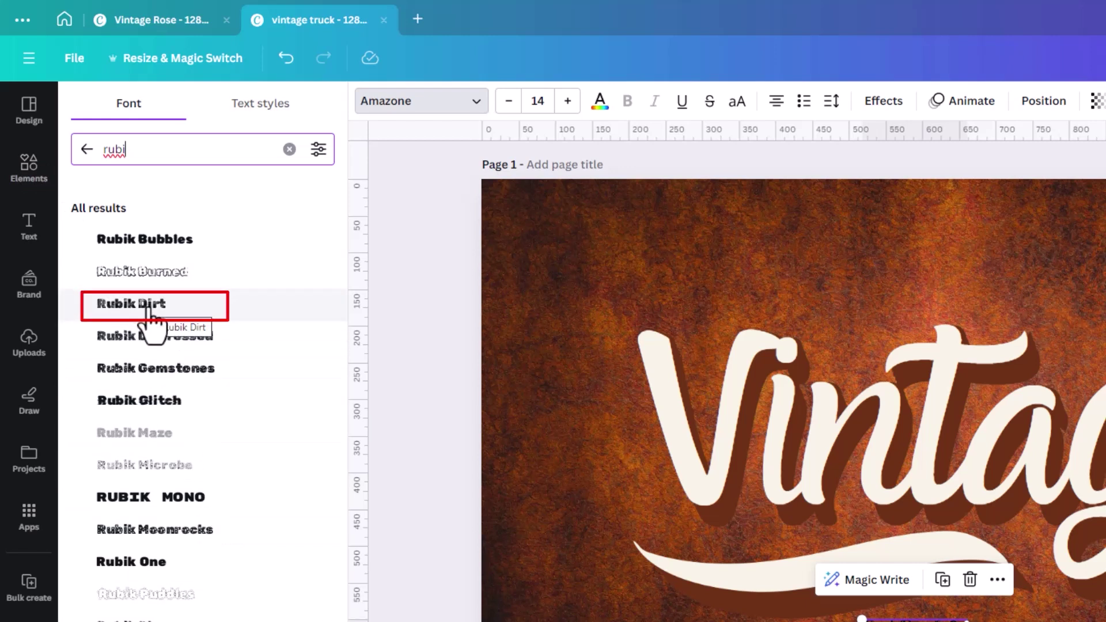
{"action": "left_click", "coordinate": [125, 306]}
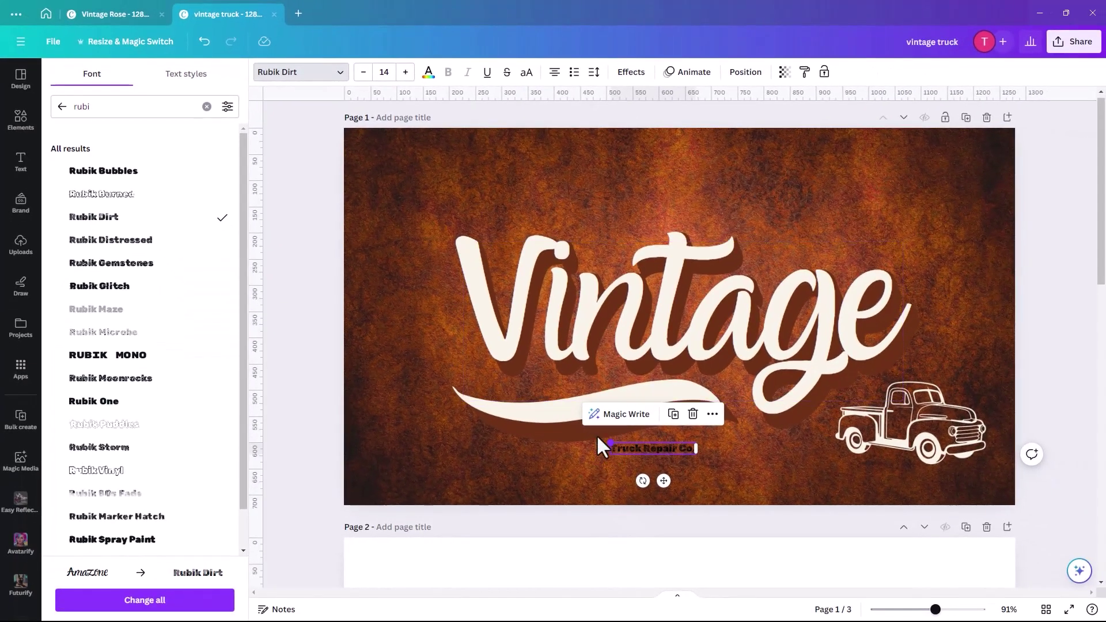
{"action": "left_click_drag", "start_coordinate": [598, 437], "coordinate": [439, 398]}
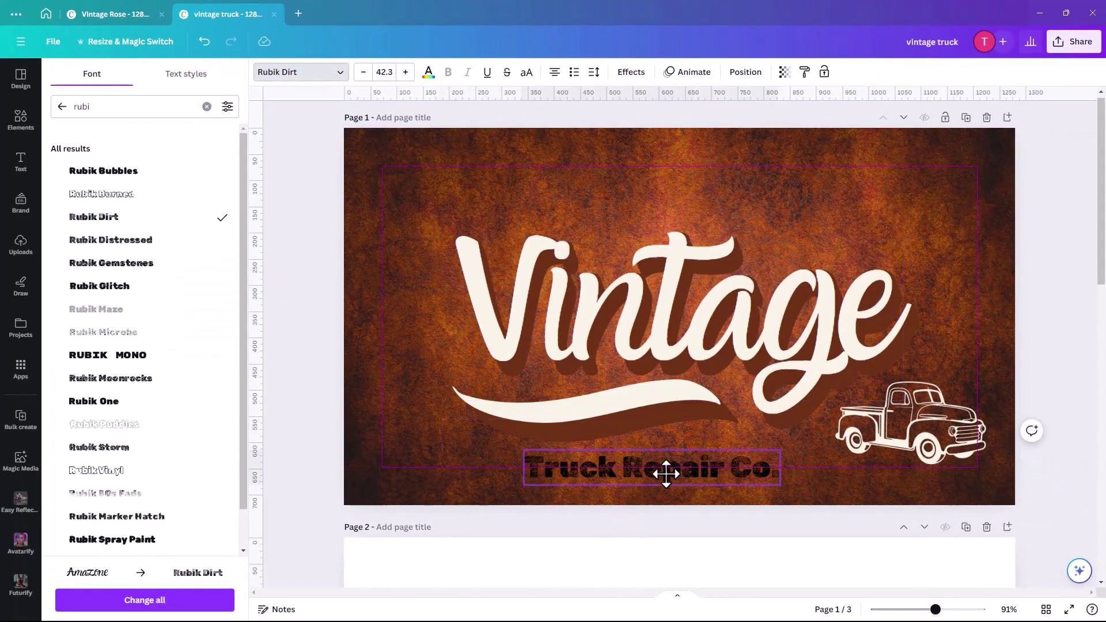
{"action": "left_click_drag", "start_coordinate": [666, 474], "coordinate": [720, 471]}
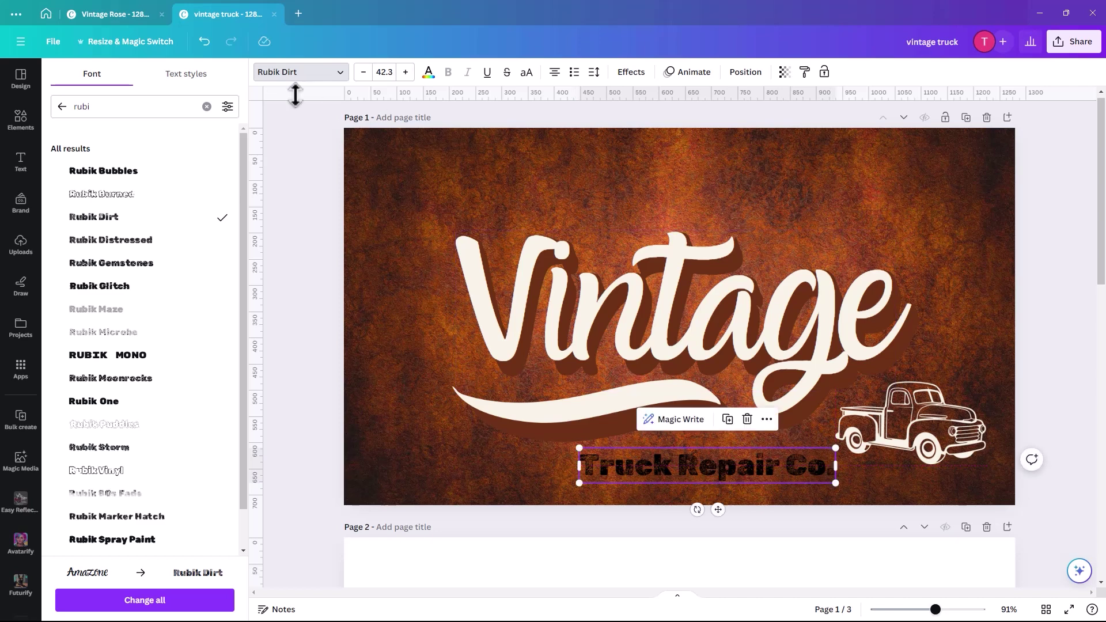
Step: Colour the Truck Repair Co. caption cream and nudge it up and right under the swish
{"action": "left_click", "coordinate": [428, 71]}
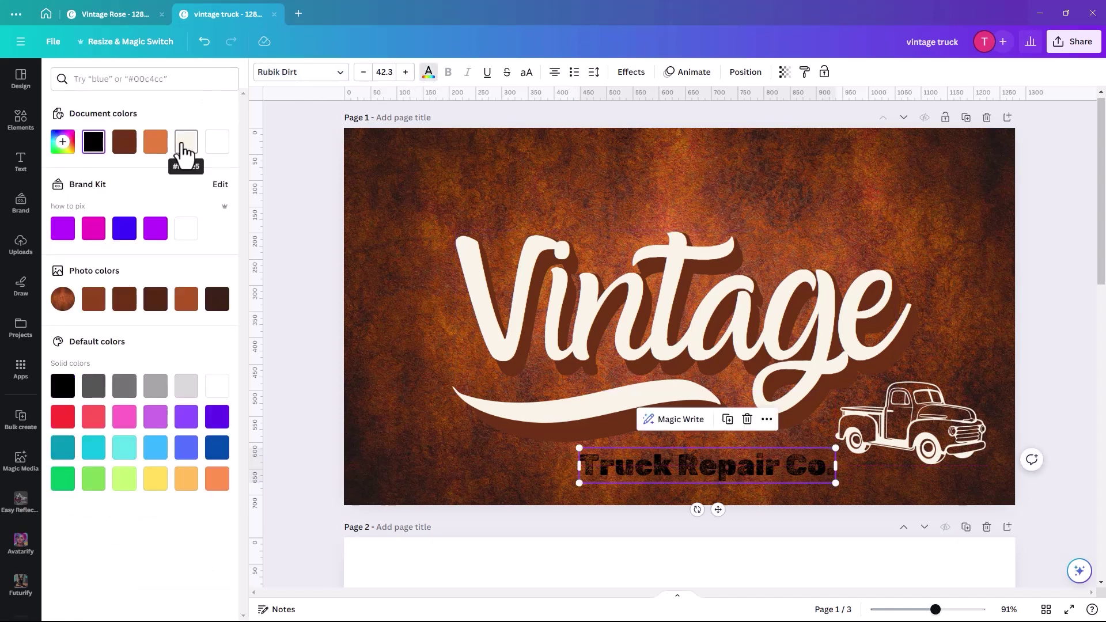
{"action": "left_click", "coordinate": [185, 151]}
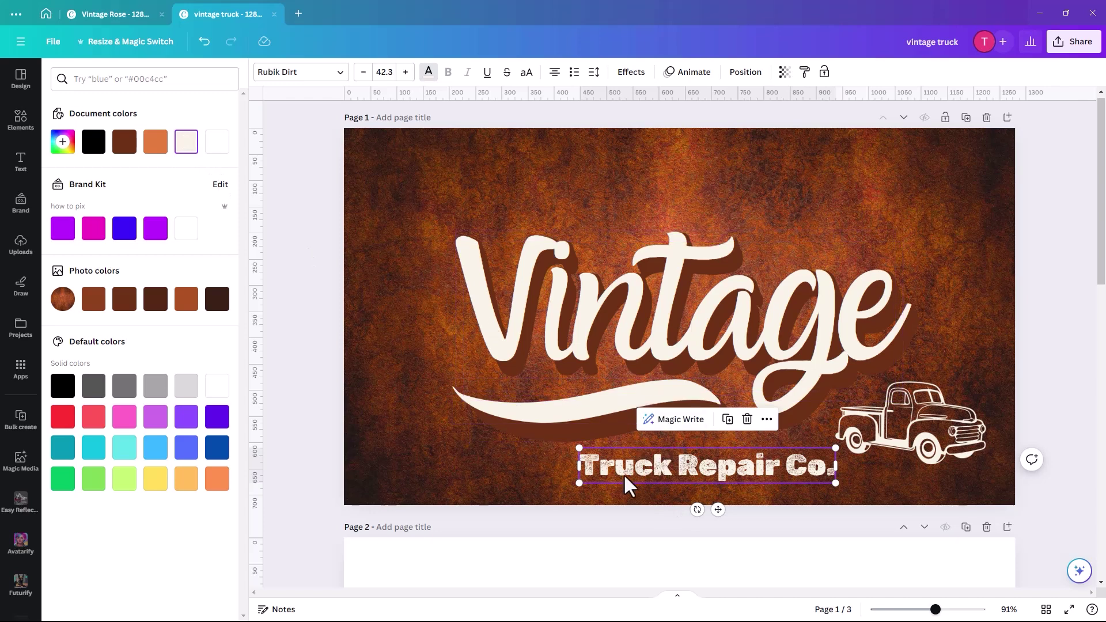
{"action": "left_click", "coordinate": [70, 141]}
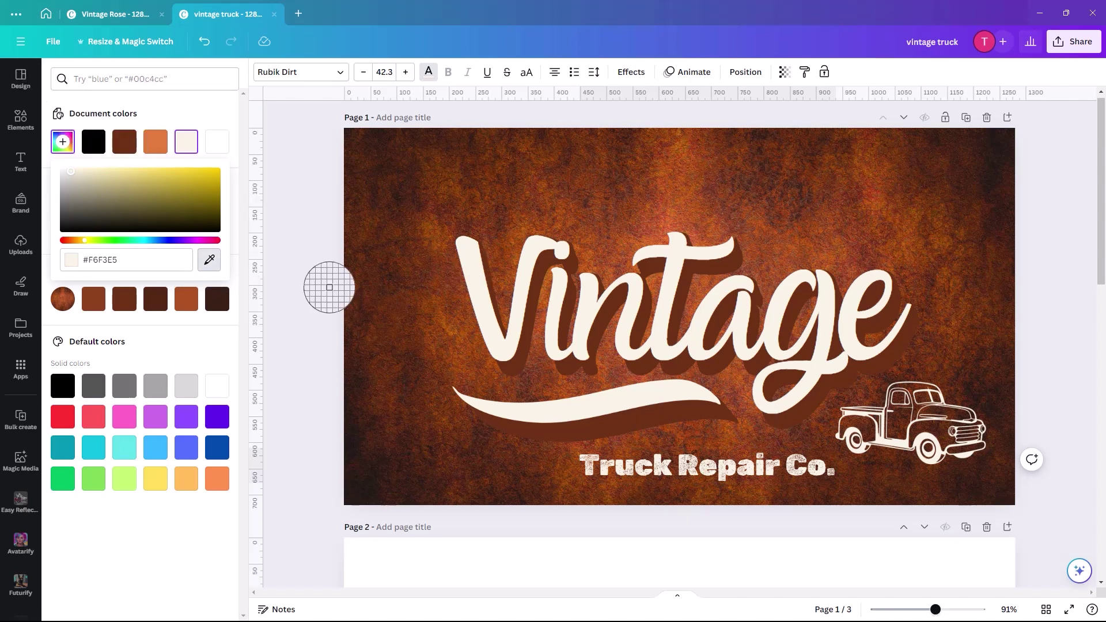
{"action": "left_click", "coordinate": [565, 407]}
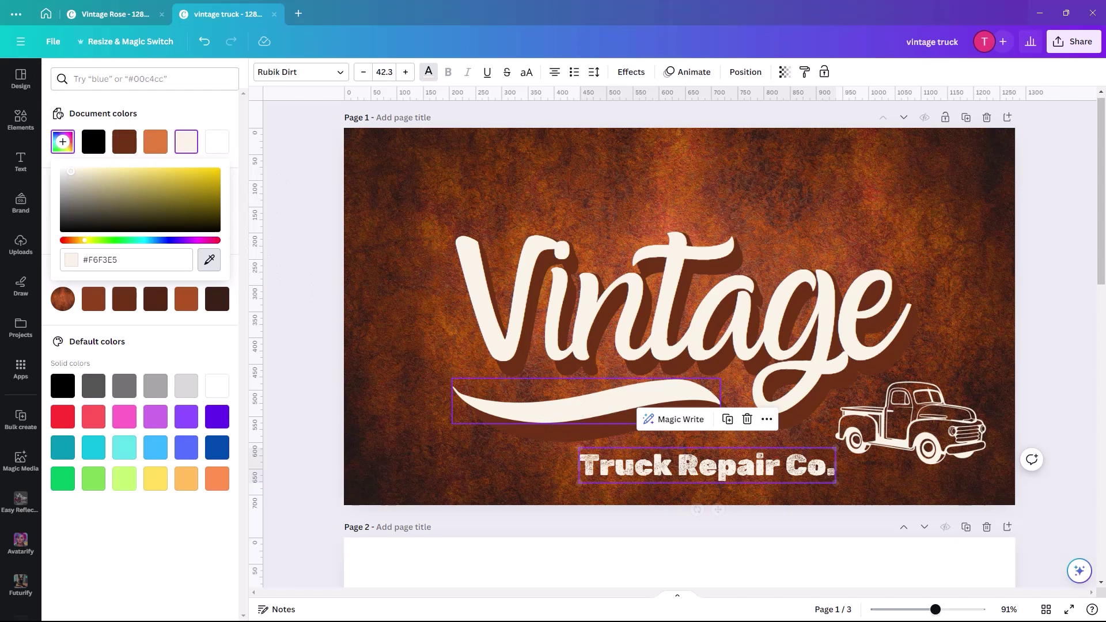
{"action": "left_click", "coordinate": [641, 474]}
{"action": "mouse_move", "coordinate": [641, 473]}
{"action": "left_mouse_down"}
{"action": "mouse_move", "coordinate": [640, 459]}
{"action": "mouse_move", "coordinate": [659, 462]}
{"action": "left_mouse_up"}
{"action": "left_click", "coordinate": [320, 264]}
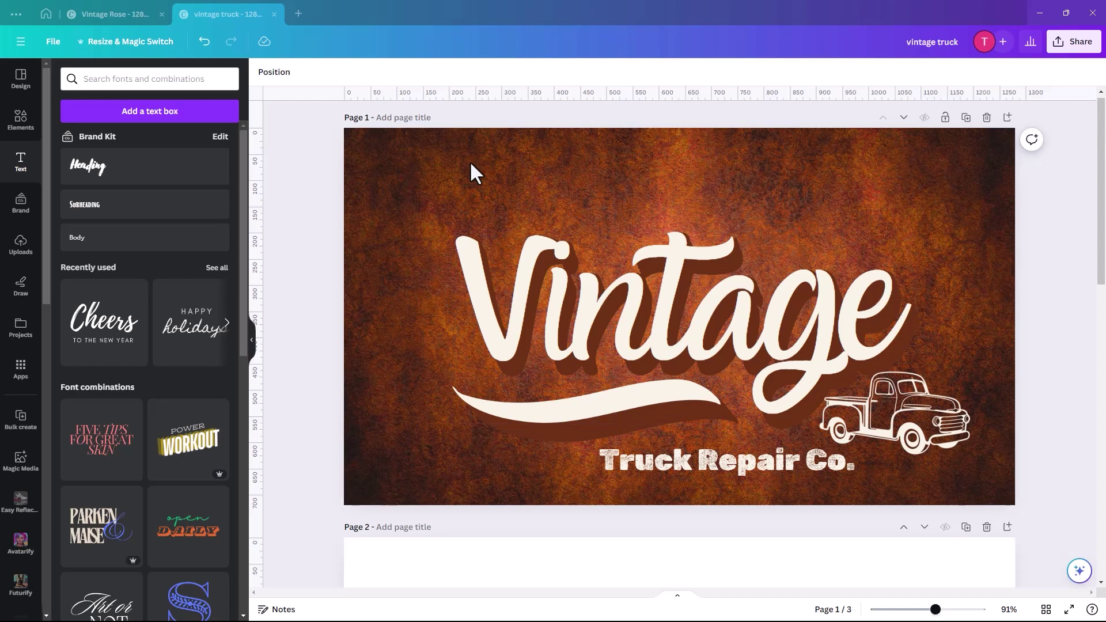
Step: Duplicate the logo page, delete its rust photo, and search Elements for denim backgrounds
{"action": "left_click", "coordinate": [966, 121]}
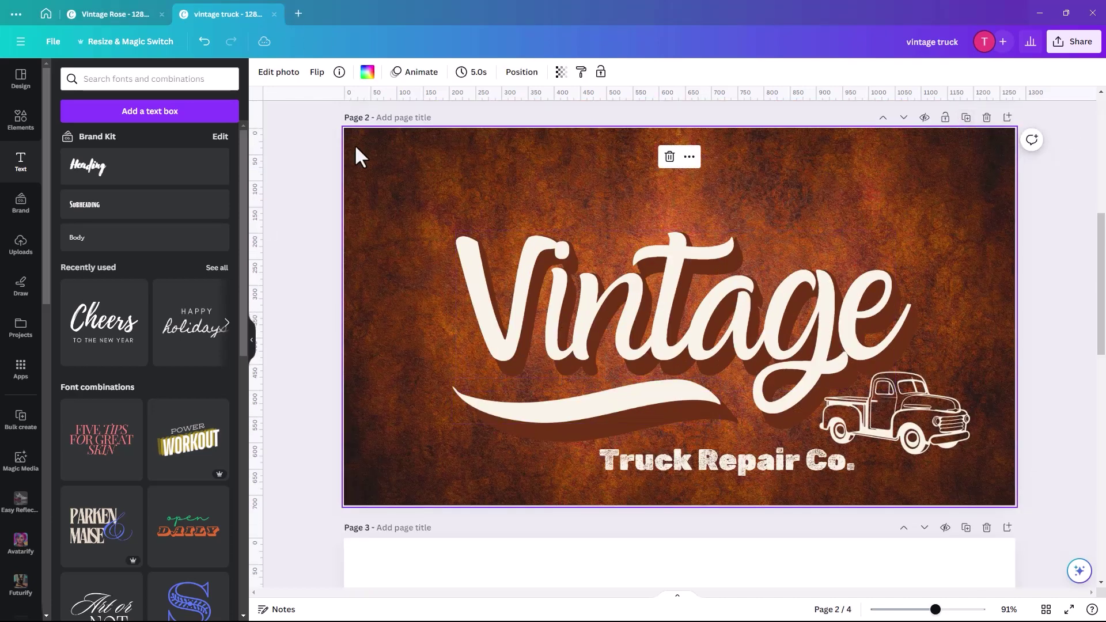
{"action": "key", "text": "Delete"}
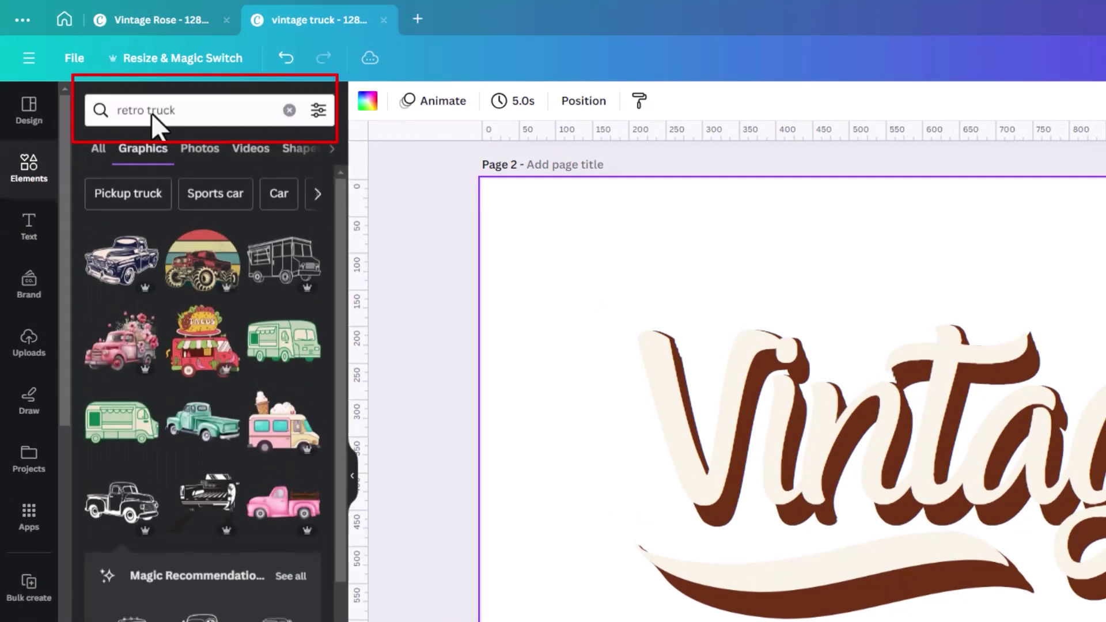
{"action": "left_click_drag", "start_coordinate": [183, 109], "coordinate": [109, 109]}
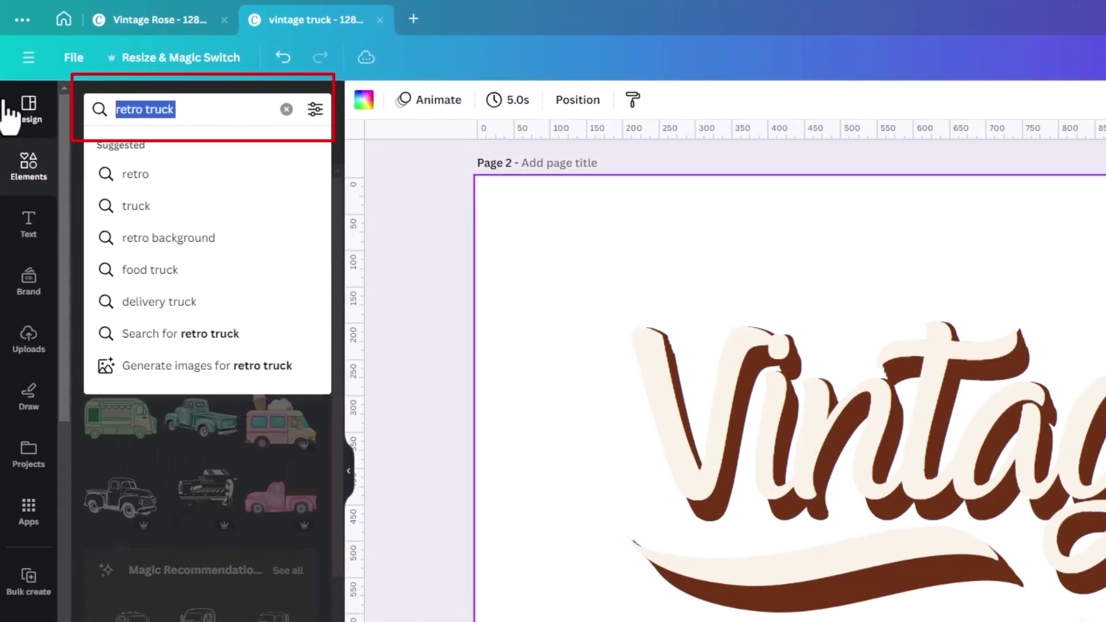
{"action": "type", "text": "denim"}
{"action": "left_click", "coordinate": [195, 214]}
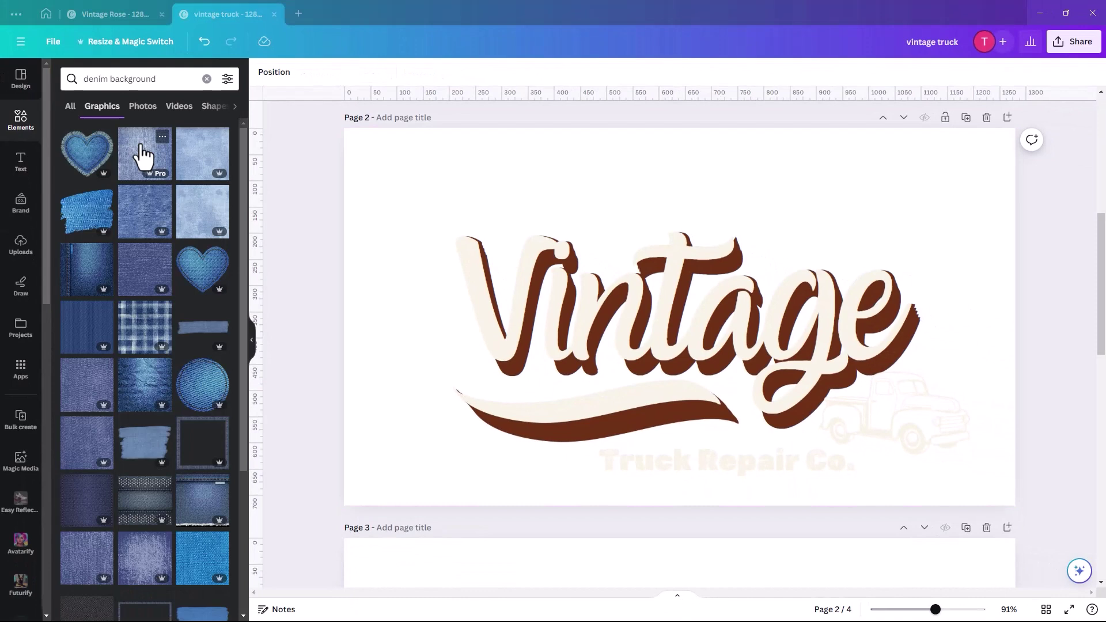
Step: Add a denim texture image and set it as page 2's background
{"action": "left_click", "coordinate": [134, 161]}
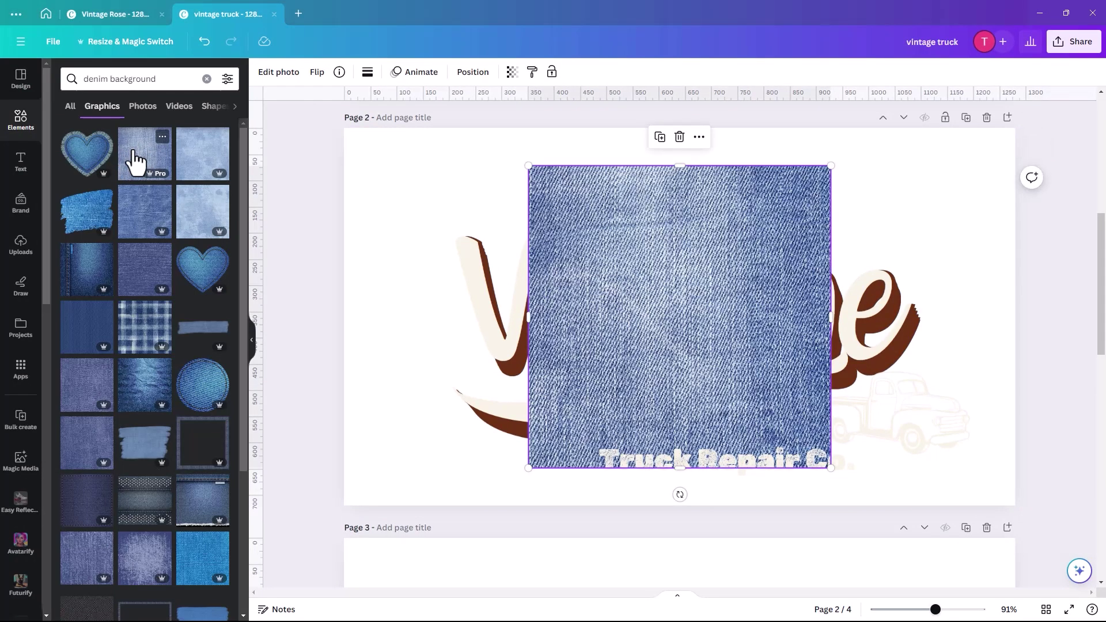
{"action": "left_click_drag", "start_coordinate": [599, 222], "coordinate": [416, 178]}
{"action": "right_click", "coordinate": [469, 171]}
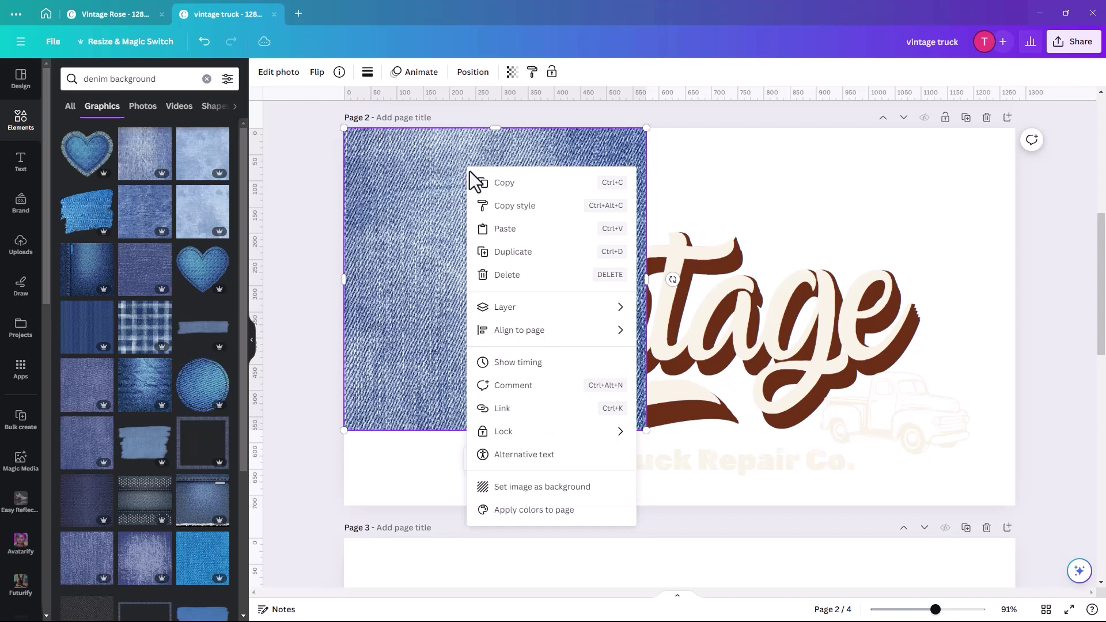
{"action": "left_click", "coordinate": [521, 487]}
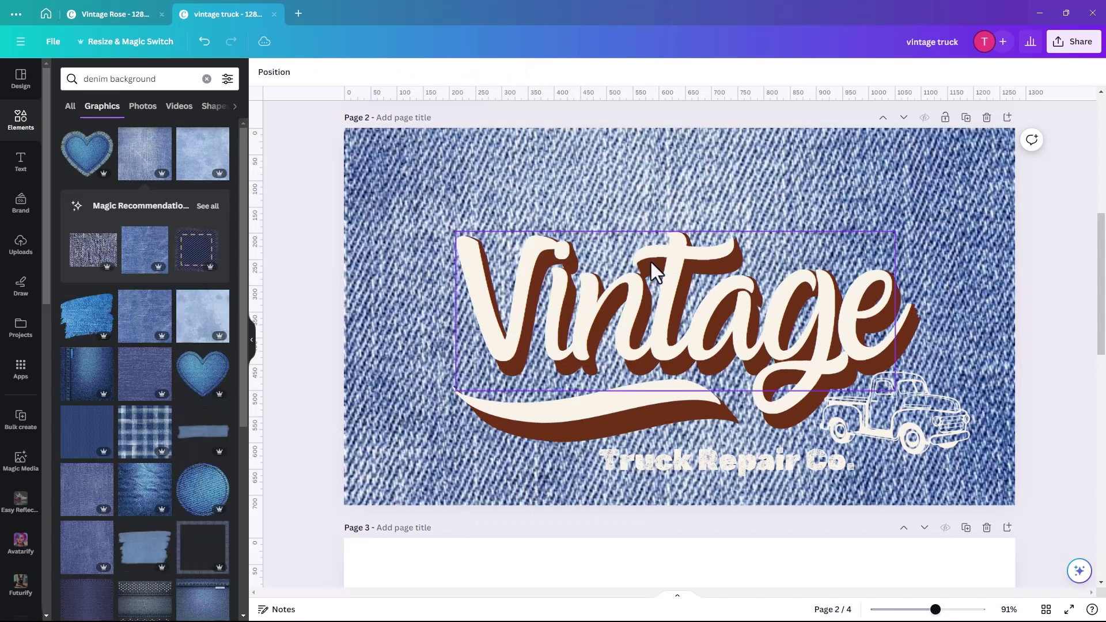
Step: Pull the cream Vintage off its shadow layer and turn the shadow text blue
{"action": "left_click", "coordinate": [472, 279]}
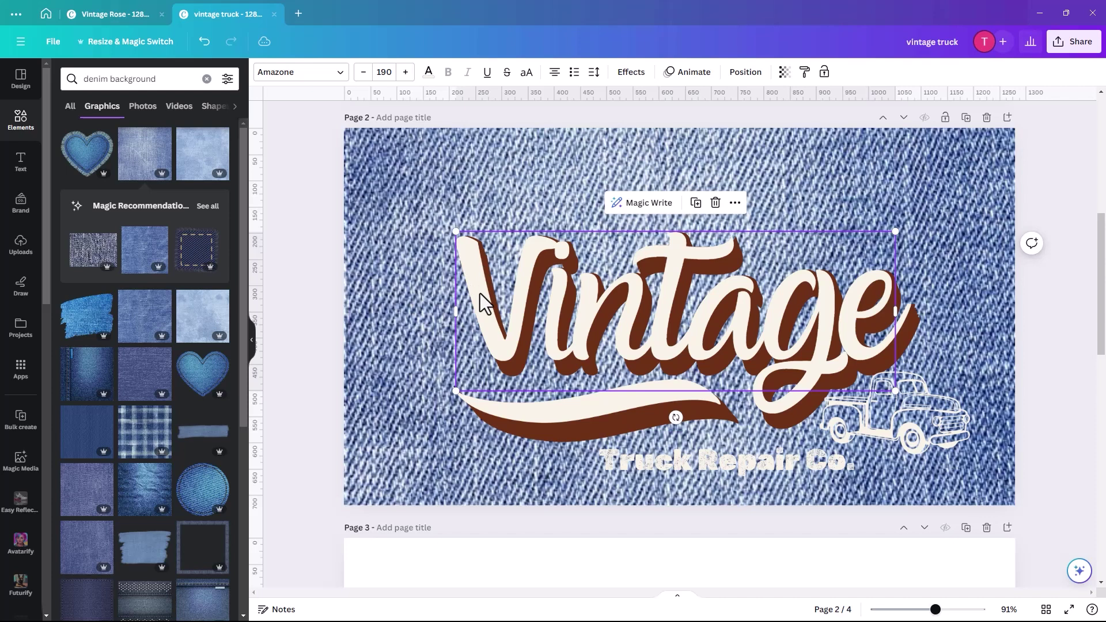
{"action": "left_click_drag", "start_coordinate": [479, 292], "coordinate": [566, 189]}
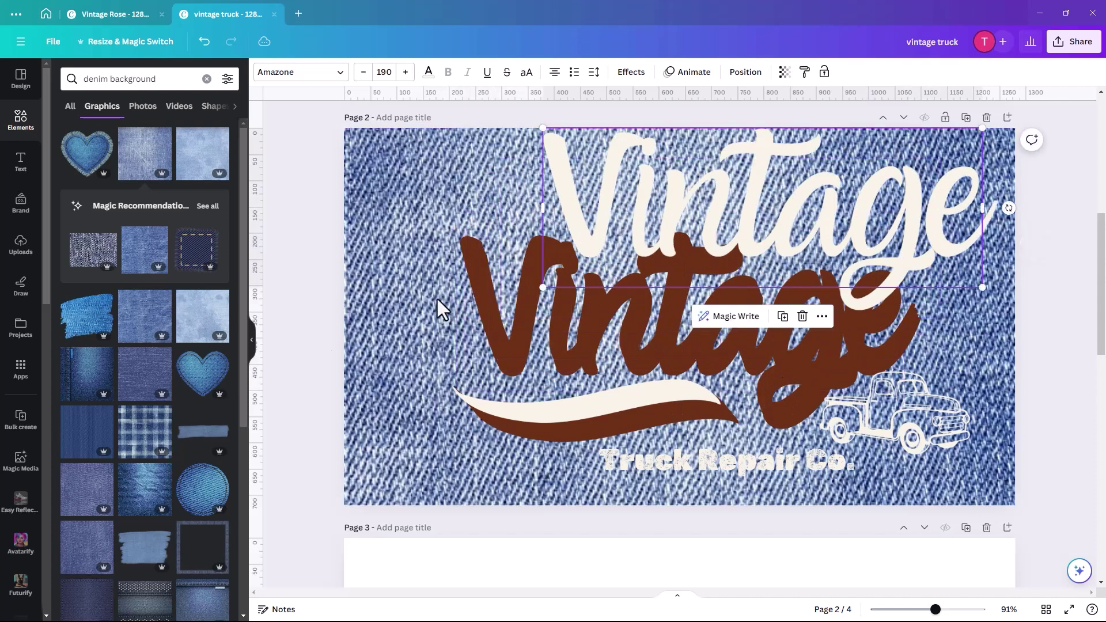
{"action": "mouse_move", "coordinate": [437, 300]}
{"action": "left_mouse_down"}
{"action": "mouse_move", "coordinate": [500, 354]}
{"action": "mouse_move", "coordinate": [505, 342]}
{"action": "left_mouse_up"}
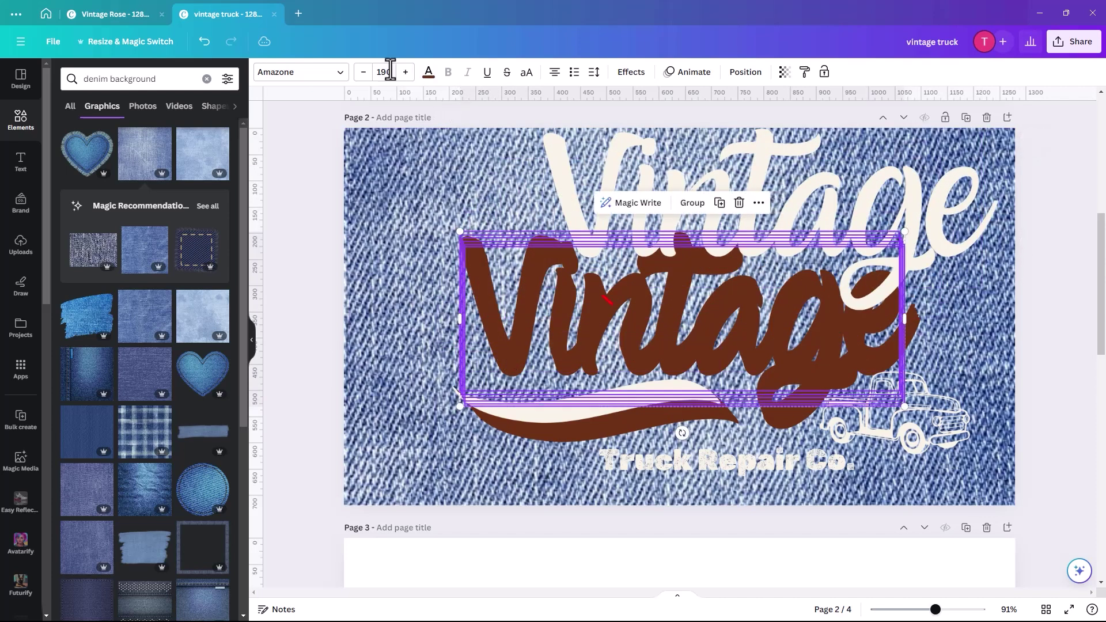
{"action": "left_click", "coordinate": [422, 79]}
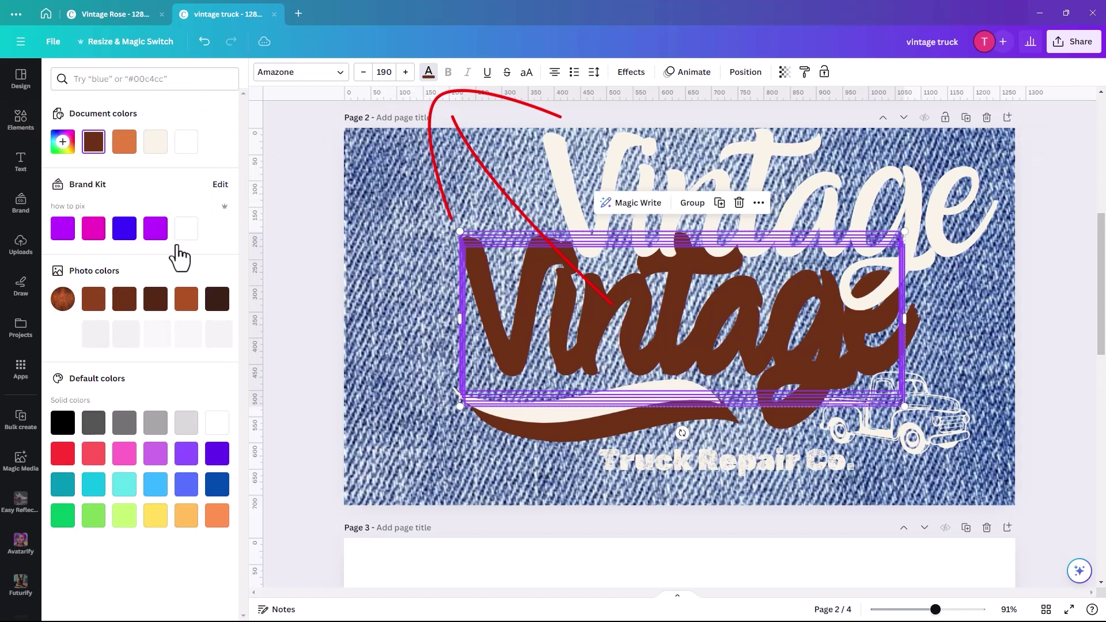
{"action": "left_click", "coordinate": [217, 485]}
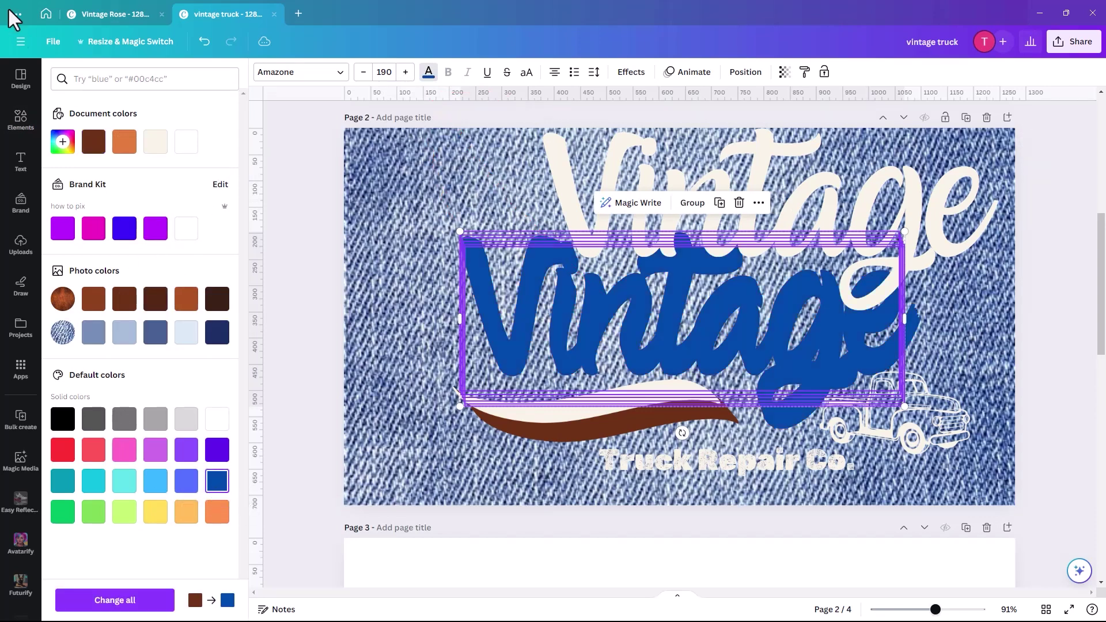
Step: Darken the shadow to a custom dark navy and move the cream Vintage back over it
{"action": "left_click", "coordinate": [63, 142]}
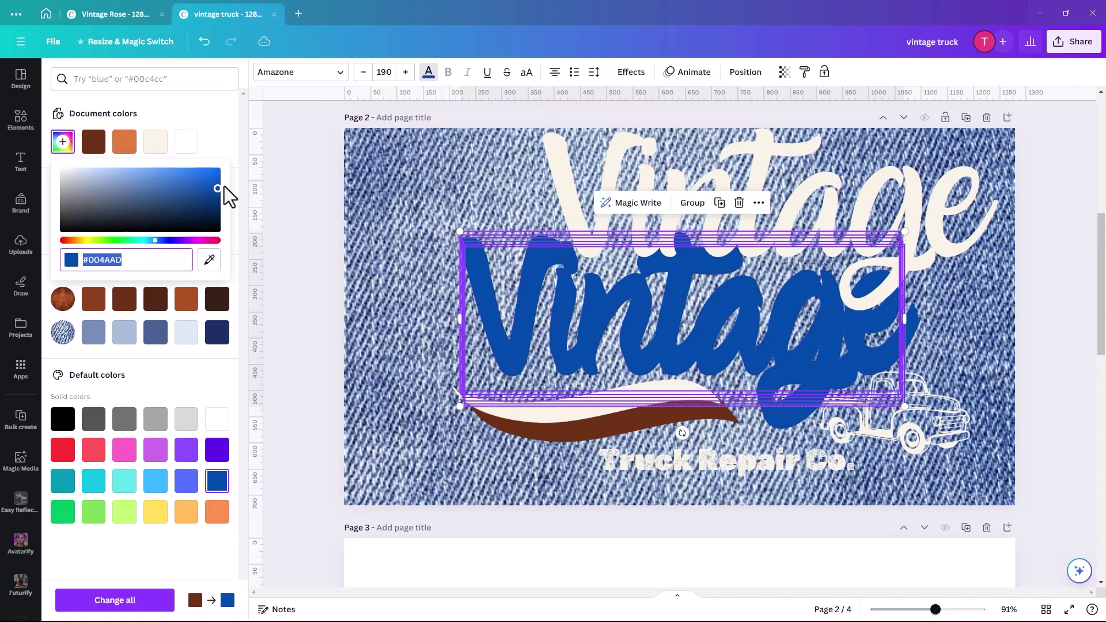
{"action": "mouse_move", "coordinate": [217, 190]}
{"action": "left_mouse_down"}
{"action": "mouse_move", "coordinate": [217, 212]}
{"action": "mouse_move", "coordinate": [217, 201]}
{"action": "left_mouse_up"}
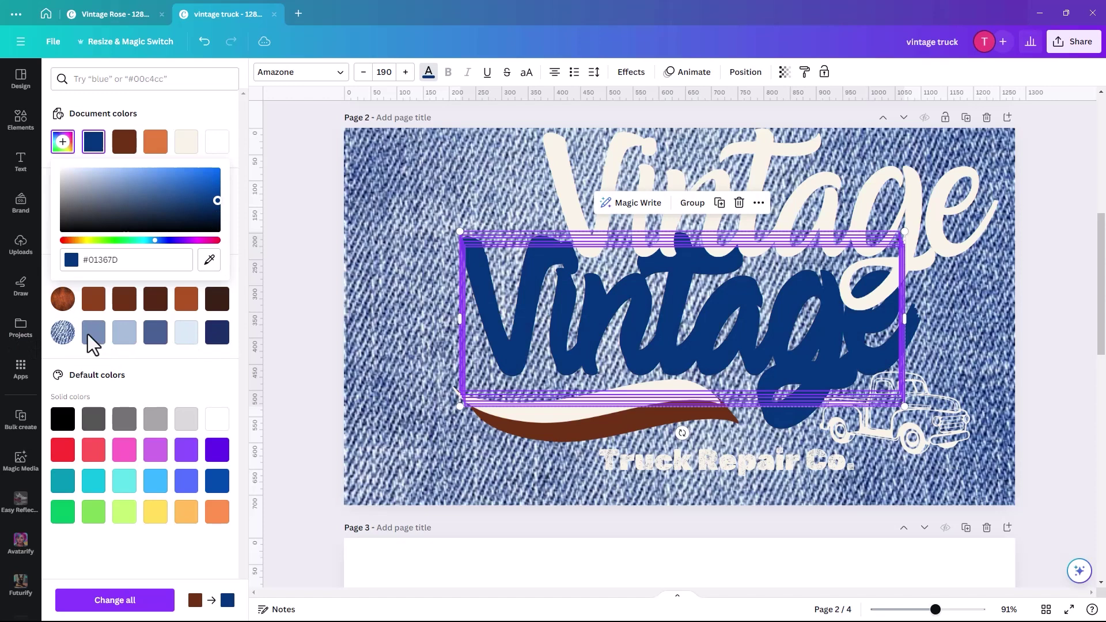
{"action": "left_click", "coordinate": [219, 339]}
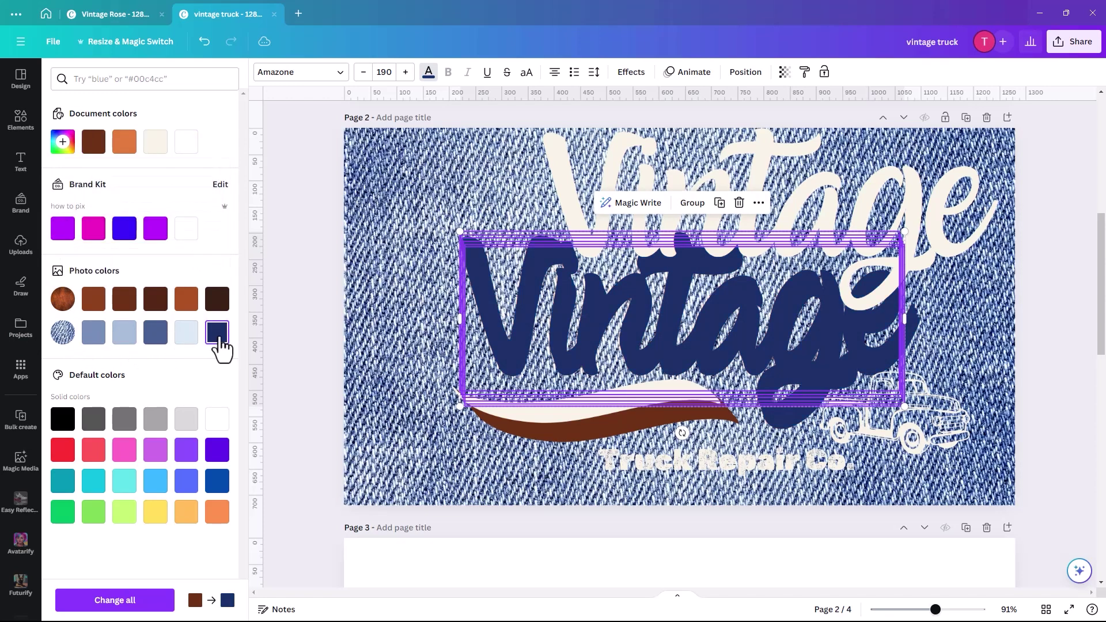
{"action": "left_click", "coordinate": [527, 228]}
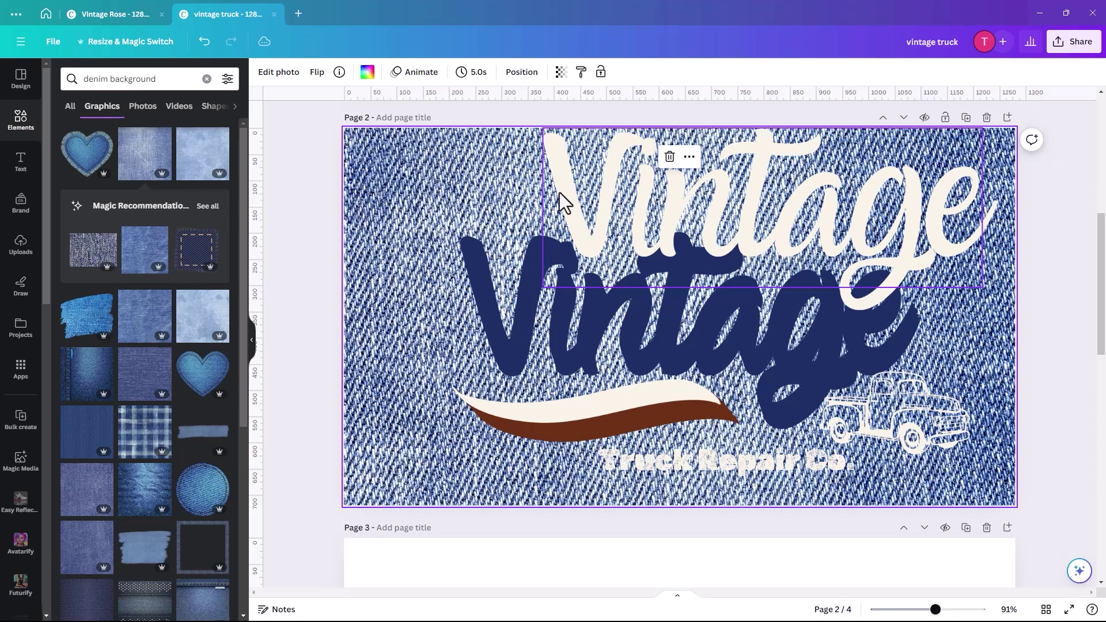
{"action": "left_click_drag", "start_coordinate": [558, 192], "coordinate": [480, 284]}
Step: Delete the truck and change the tagline's 'Truck Repair' to 'Clothing'
{"action": "left_click", "coordinate": [921, 441]}
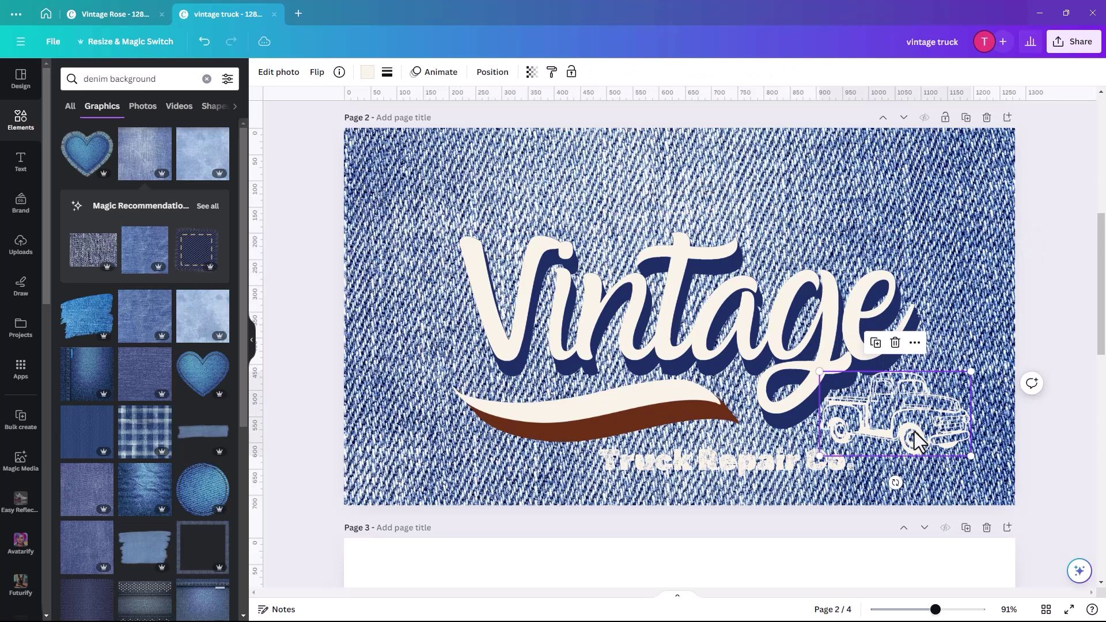
{"action": "key", "text": "Delete"}
{"action": "left_click", "coordinate": [697, 475]}
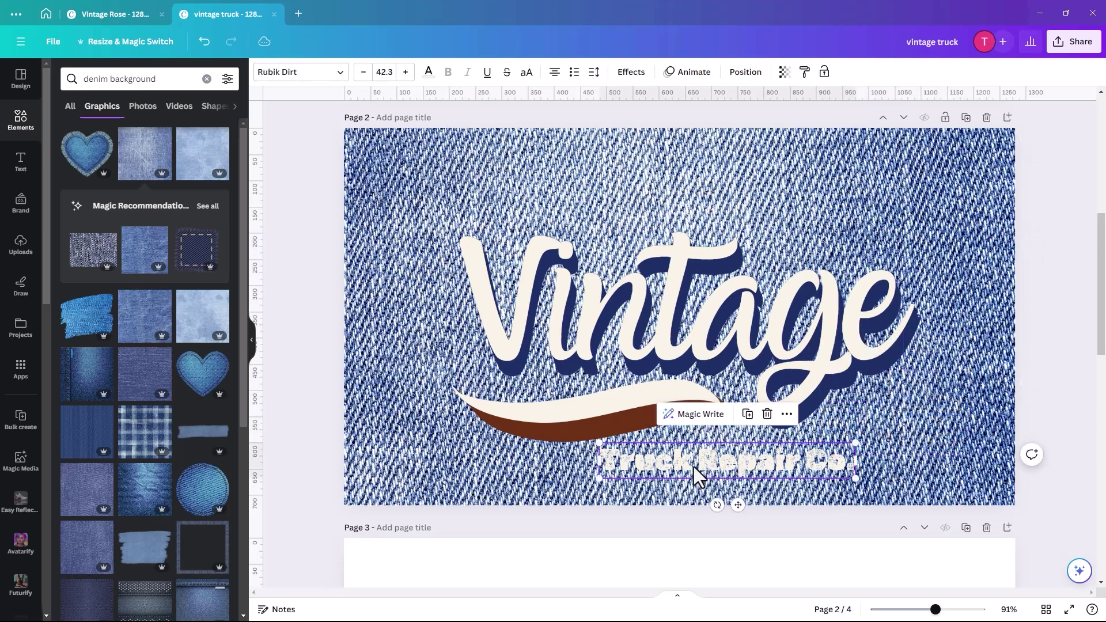
{"action": "left_click_drag", "start_coordinate": [683, 463], "coordinate": [722, 462]}
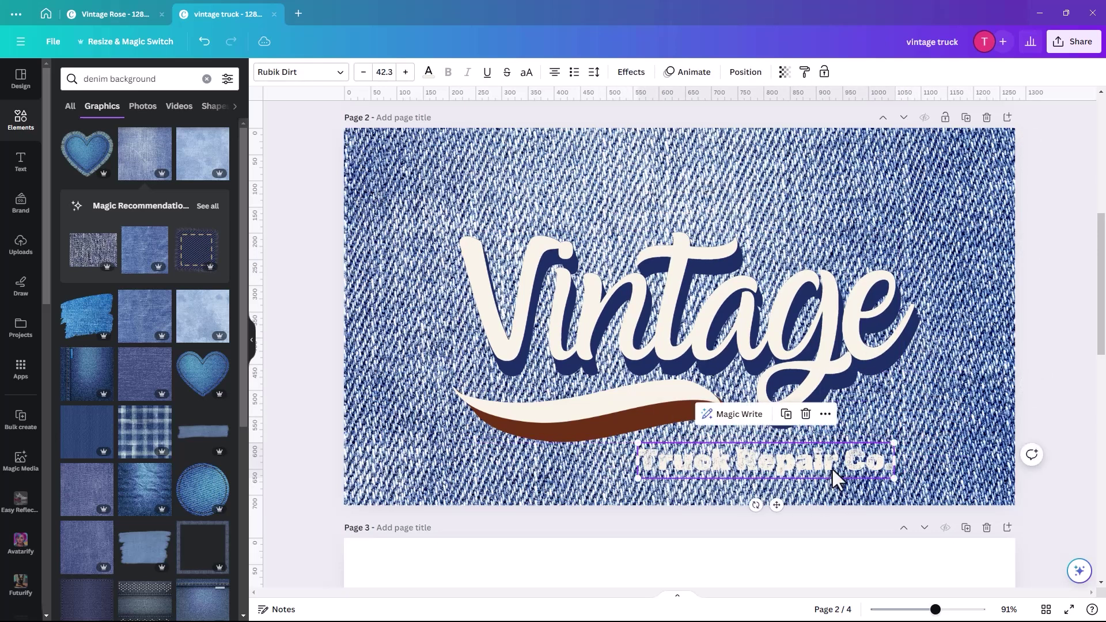
{"action": "double_click", "coordinate": [814, 465]}
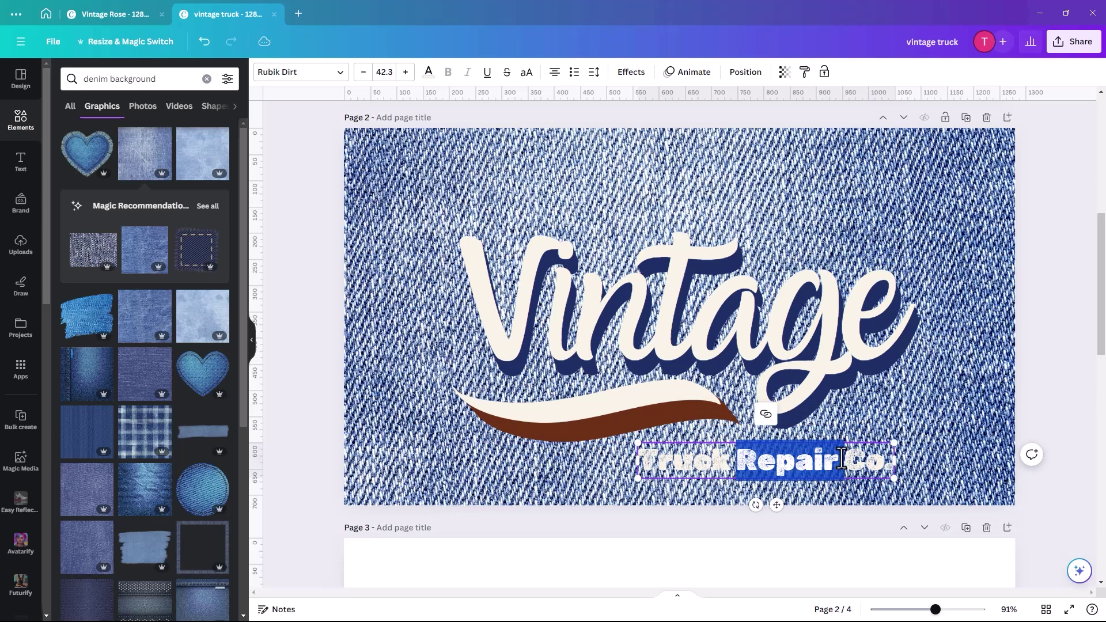
{"action": "left_click_drag", "start_coordinate": [842, 464], "coordinate": [894, 465]}
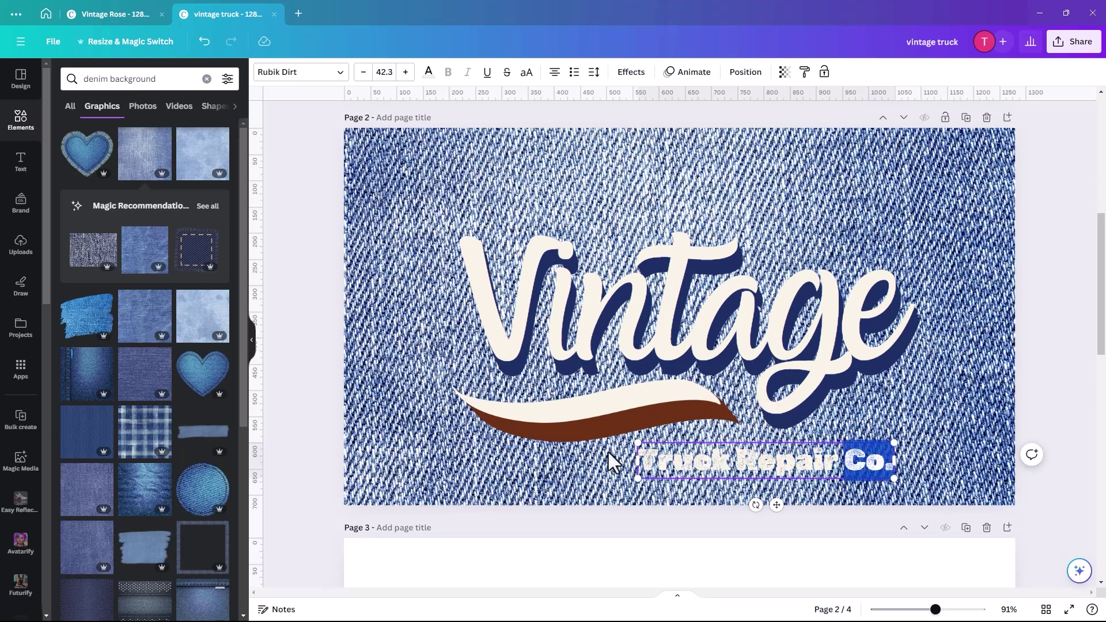
{"action": "left_click", "coordinate": [642, 461], "text": "shift"}
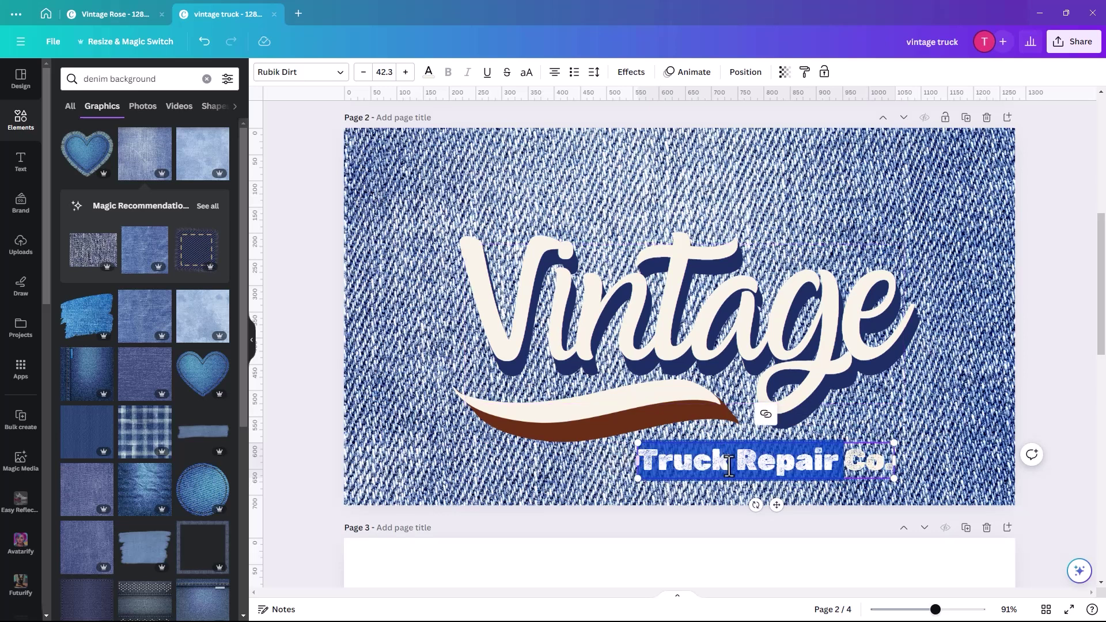
{"action": "type", "text": "Clothing"}
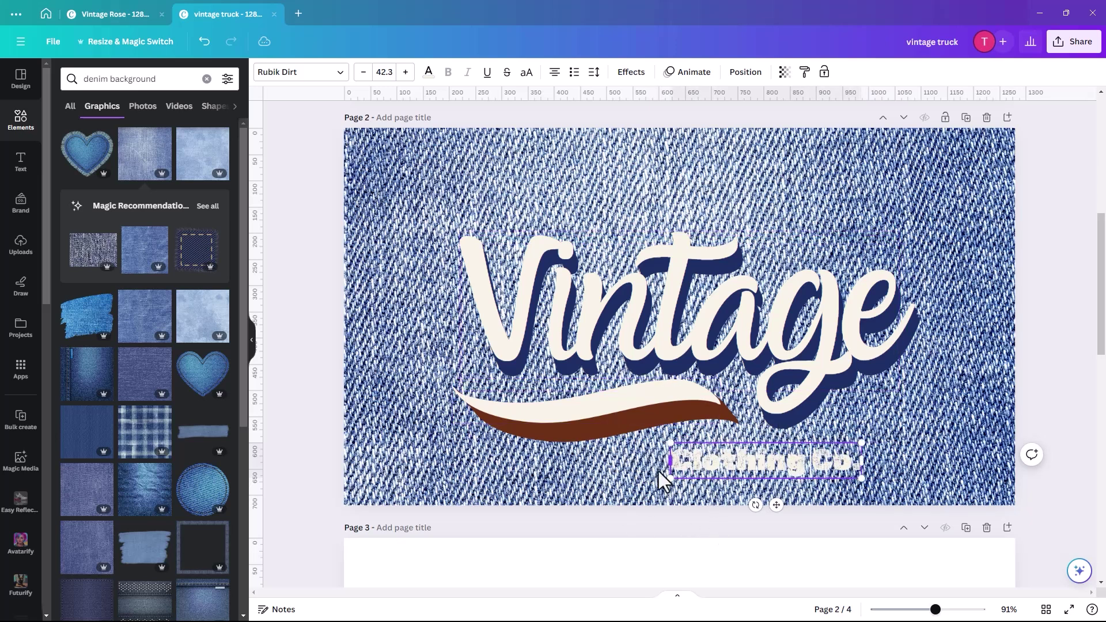
Step: Set the Clothing Co. tagline font to Alfa Slab One and colour it navy
{"action": "left_click", "coordinate": [342, 73]}
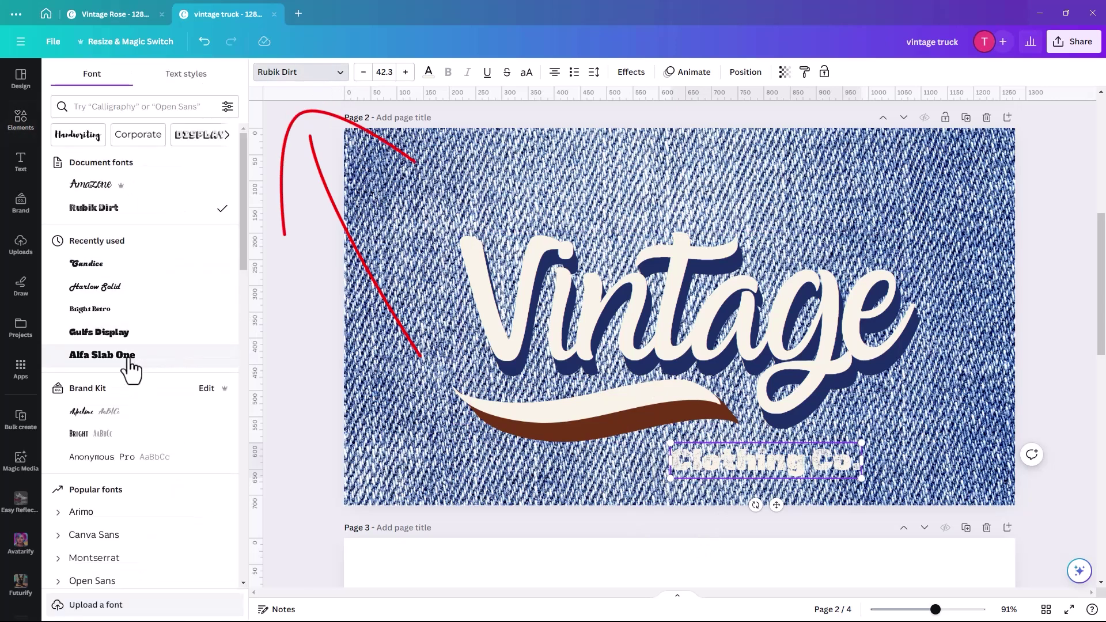
{"action": "left_click", "coordinate": [131, 370]}
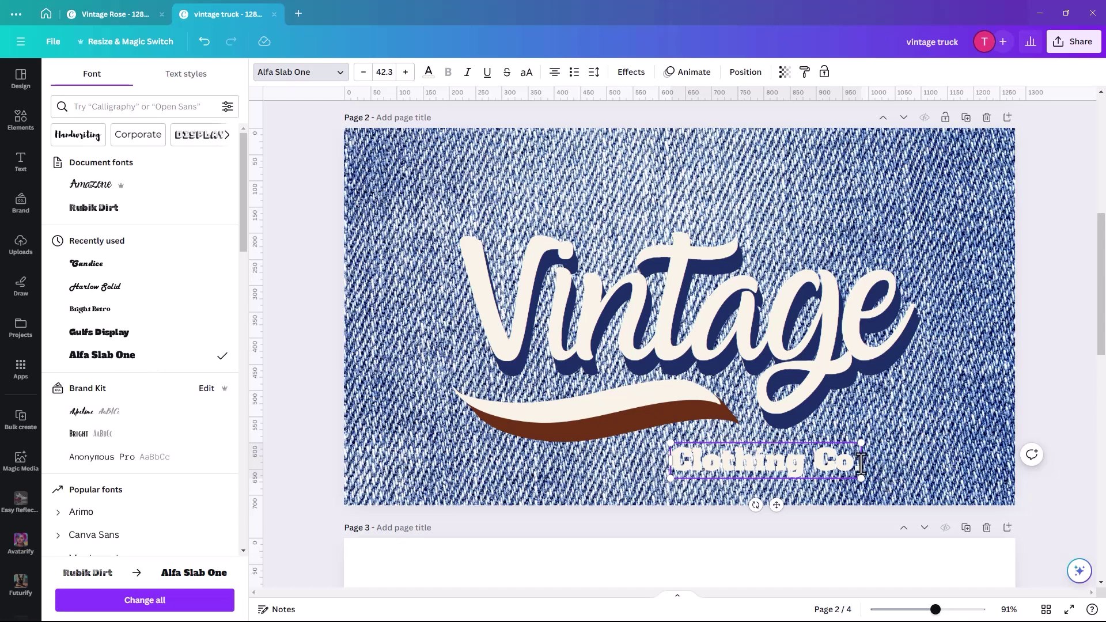
{"action": "double_click", "coordinate": [752, 464]}
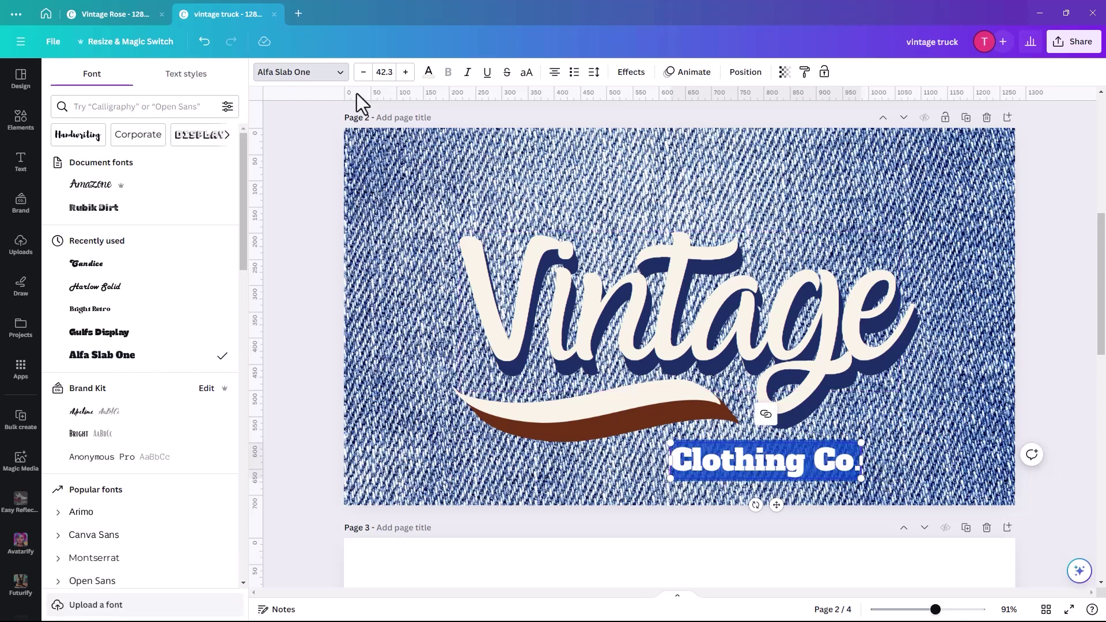
{"action": "left_click", "coordinate": [428, 71]}
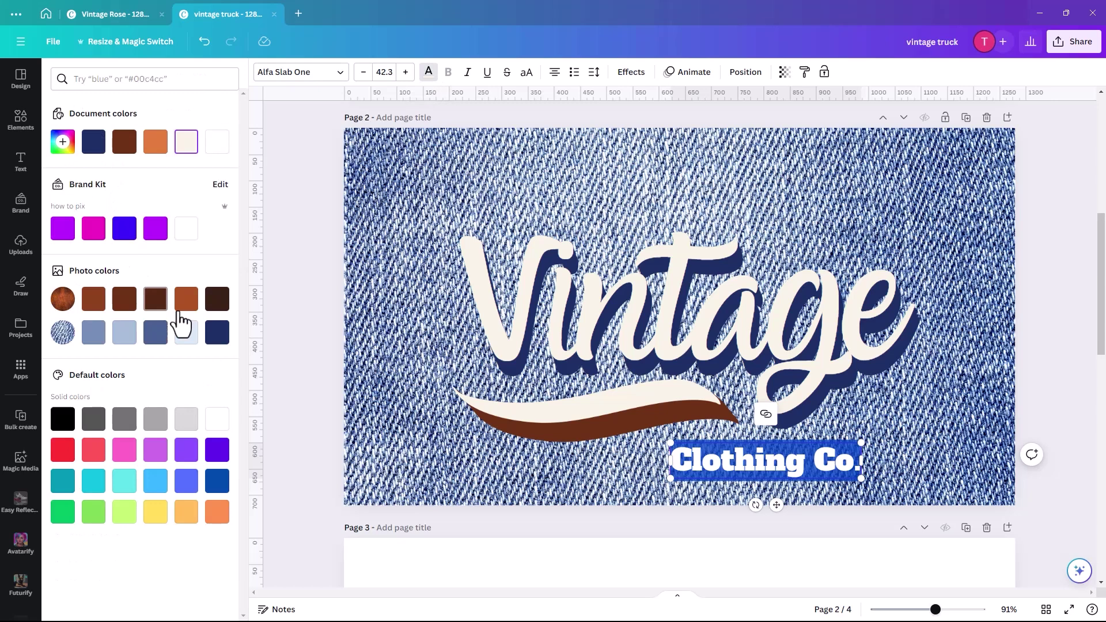
{"action": "left_click", "coordinate": [218, 332]}
Step: Re-centre the Clothing Co. tagline by widening its box, then add and shrink a denim heart patch
{"action": "left_click", "coordinate": [491, 485]}
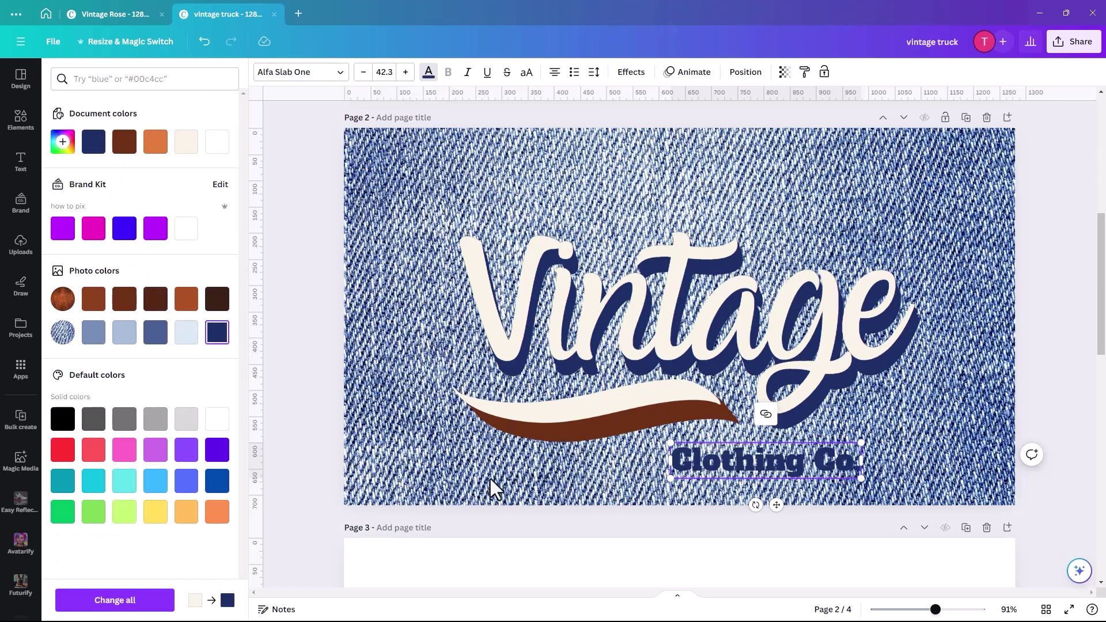
{"action": "left_click_drag", "start_coordinate": [694, 472], "coordinate": [677, 473]}
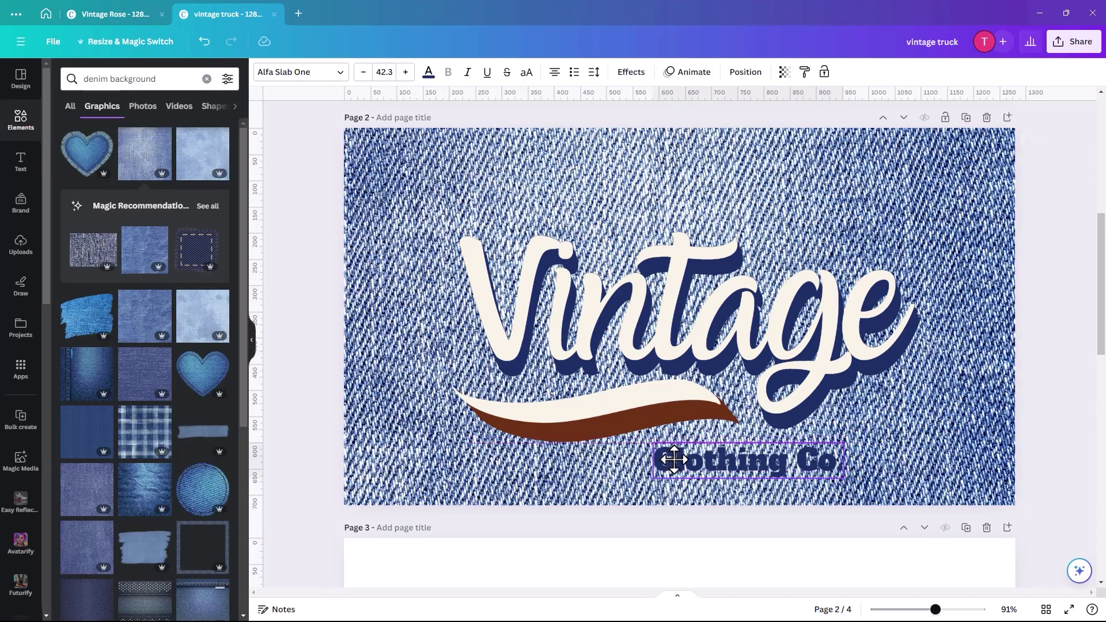
{"action": "left_click_drag", "start_coordinate": [844, 461], "coordinate": [927, 459]}
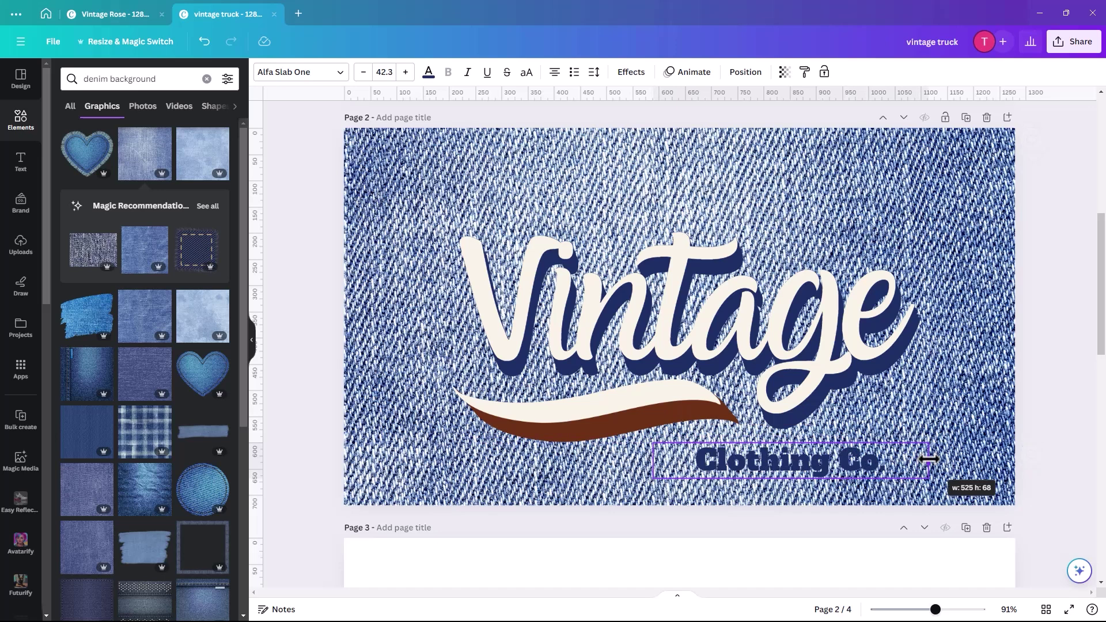
{"action": "left_click", "coordinate": [603, 474]}
{"action": "left_click", "coordinate": [85, 170]}
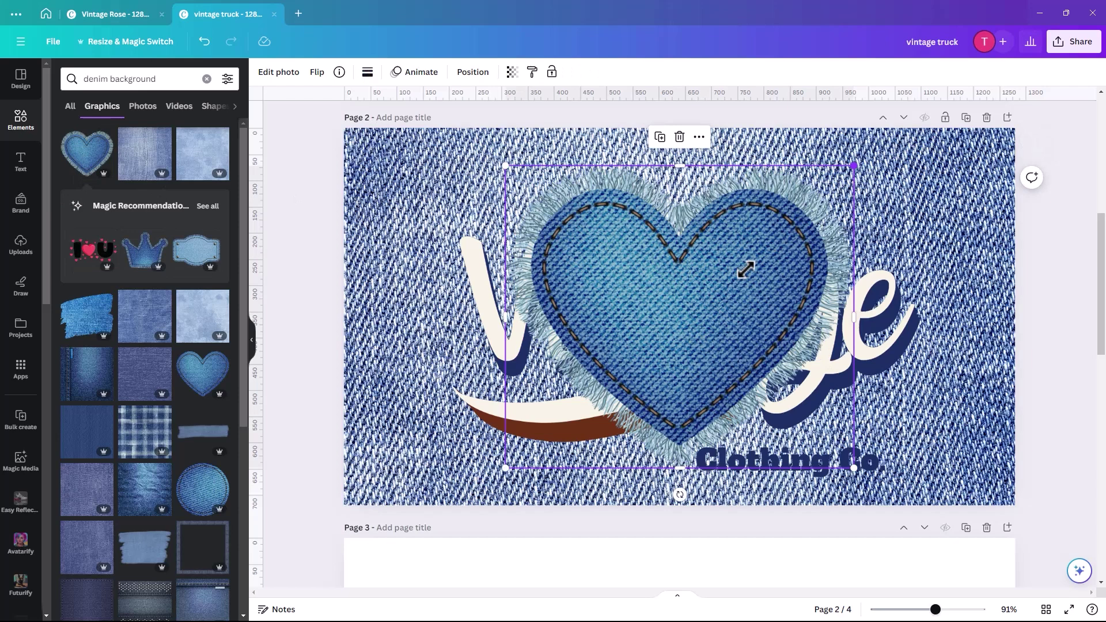
{"action": "left_click_drag", "start_coordinate": [746, 268], "coordinate": [910, 414]}
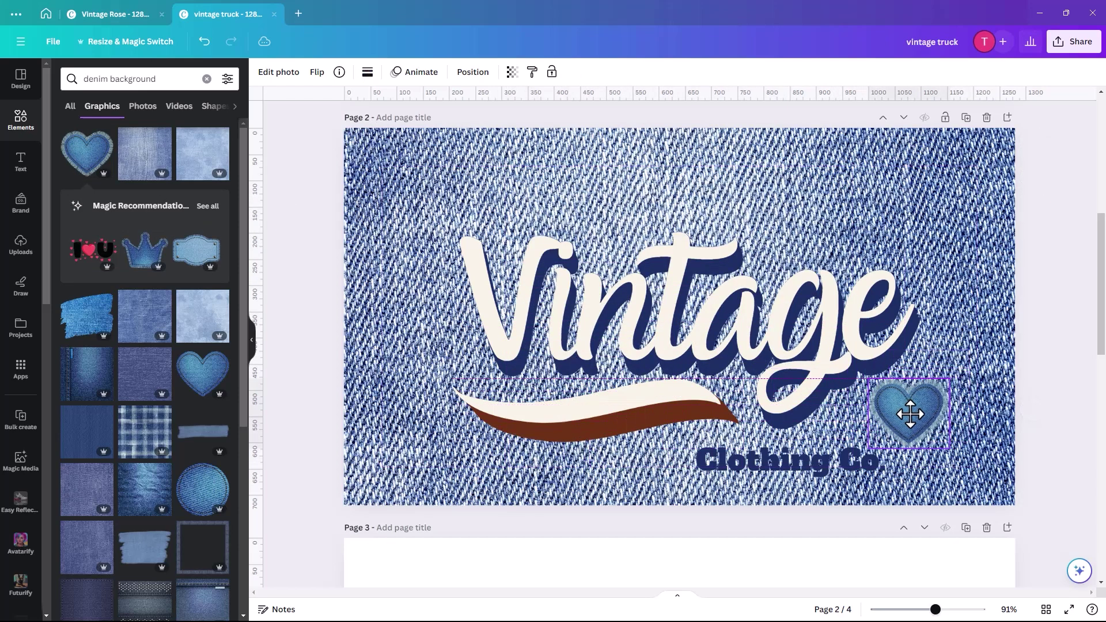
Step: Move the cream swoosh up over the V and the brown swoosh beside 'Clothing Co.'
{"action": "left_click", "coordinate": [492, 392]}
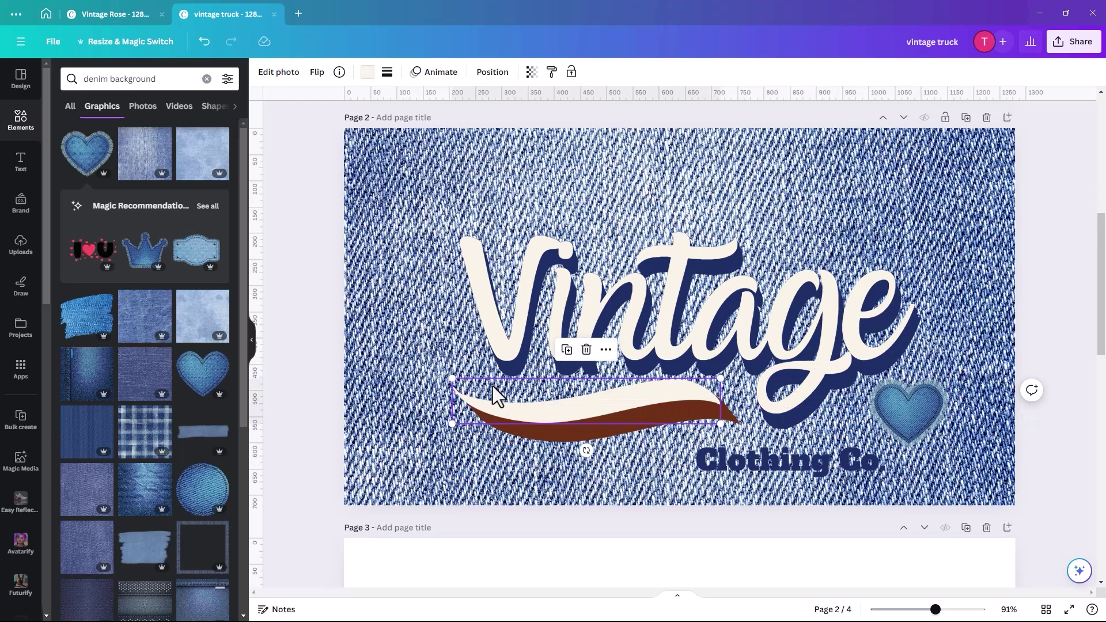
{"action": "left_click_drag", "start_coordinate": [492, 392], "coordinate": [448, 246]}
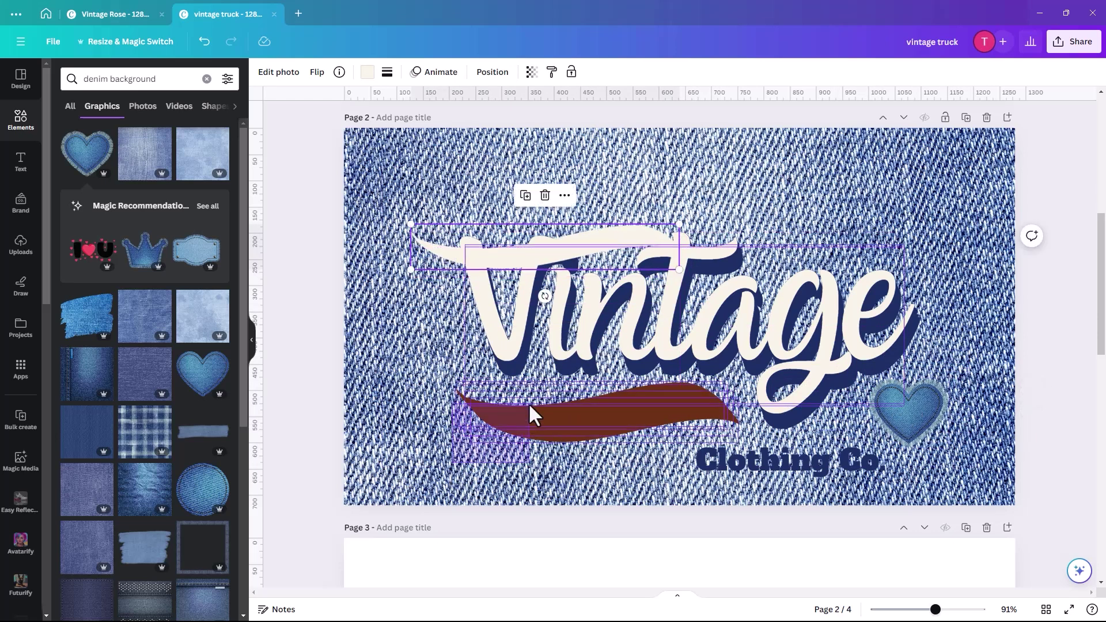
{"action": "left_click", "coordinate": [525, 418]}
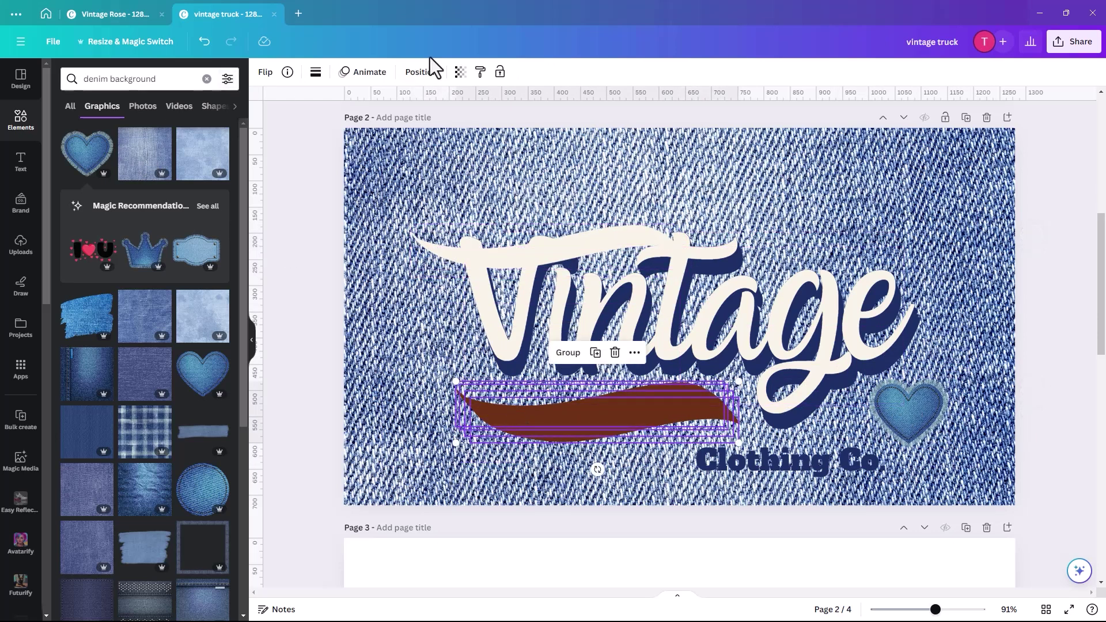
{"action": "left_click_drag", "start_coordinate": [541, 427], "coordinate": [495, 452]}
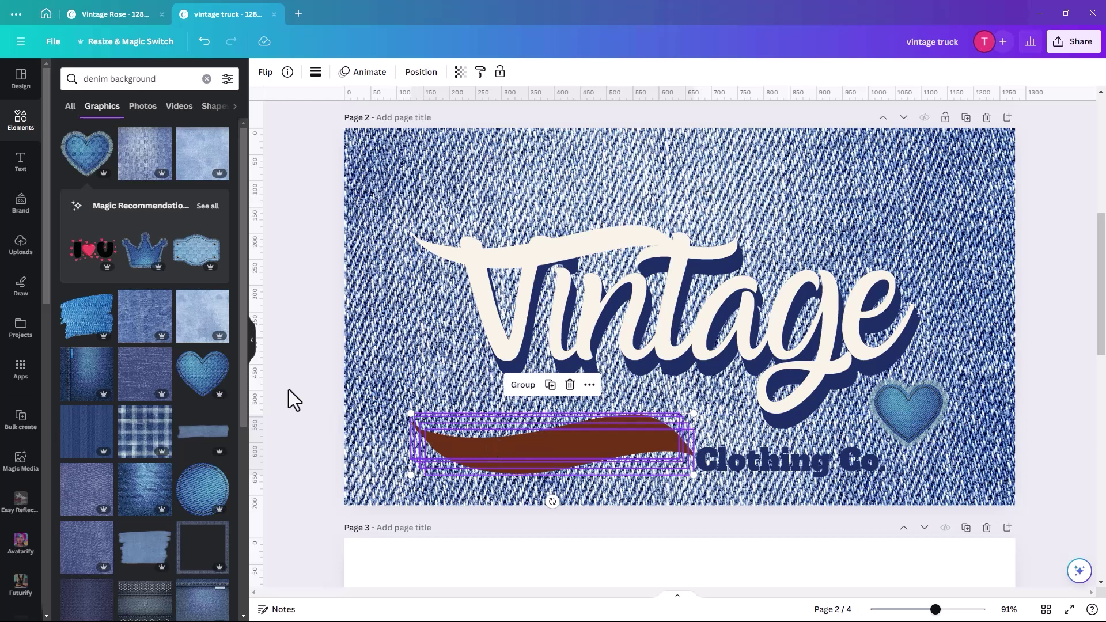
{"action": "left_click", "coordinate": [399, 388]}
Step: Recolour both the top and the brown stripe of the swoosh navy
{"action": "left_click", "coordinate": [452, 441]}
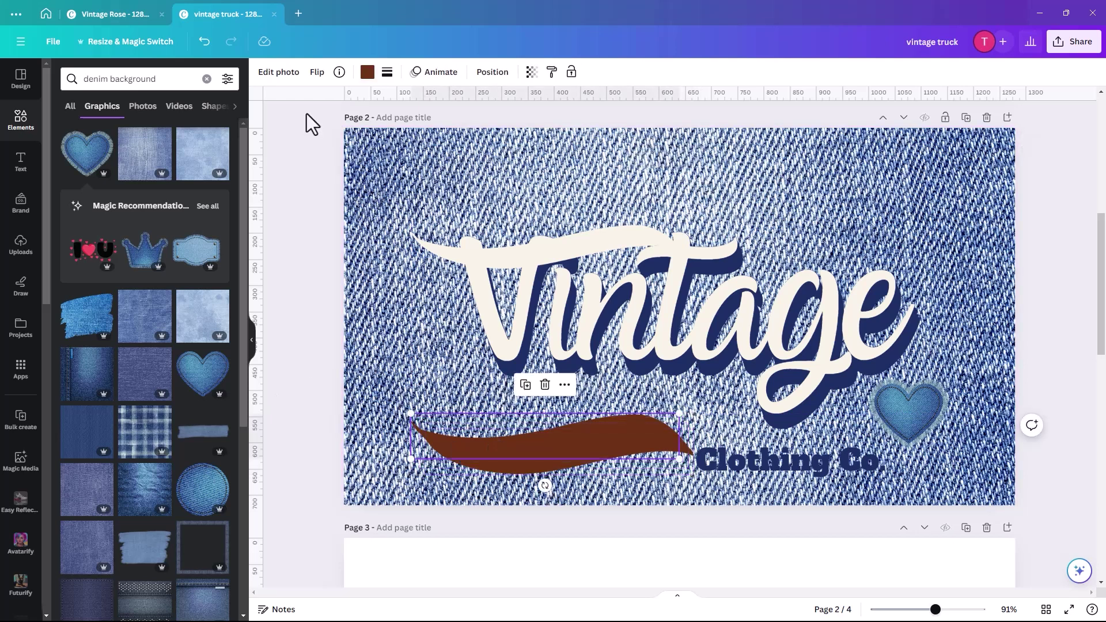
{"action": "left_click", "coordinate": [367, 72]}
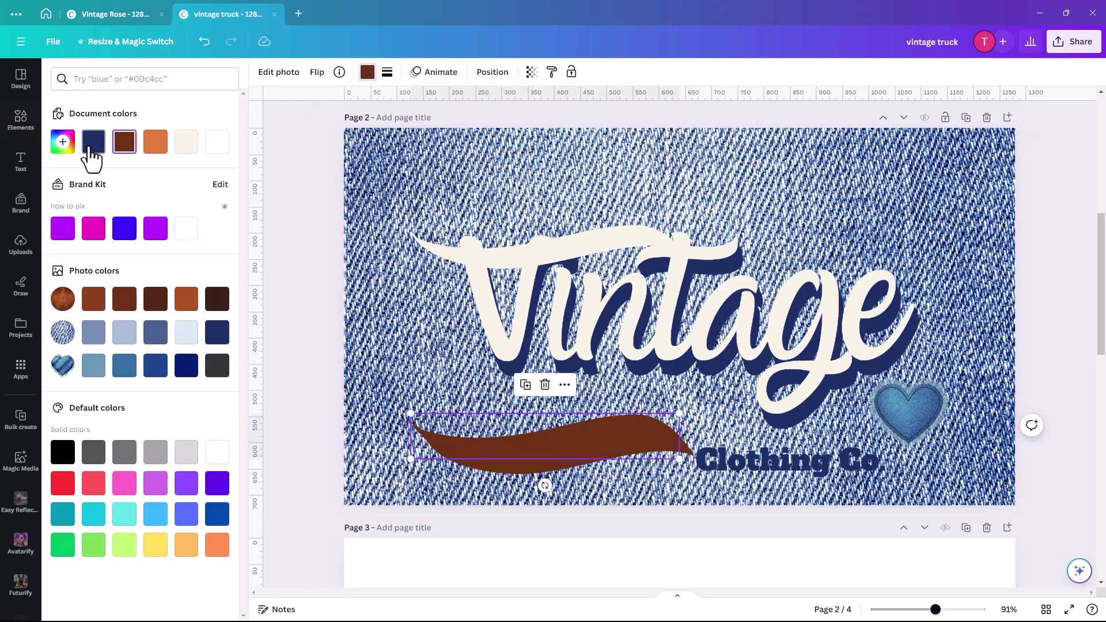
{"action": "left_click", "coordinate": [95, 142]}
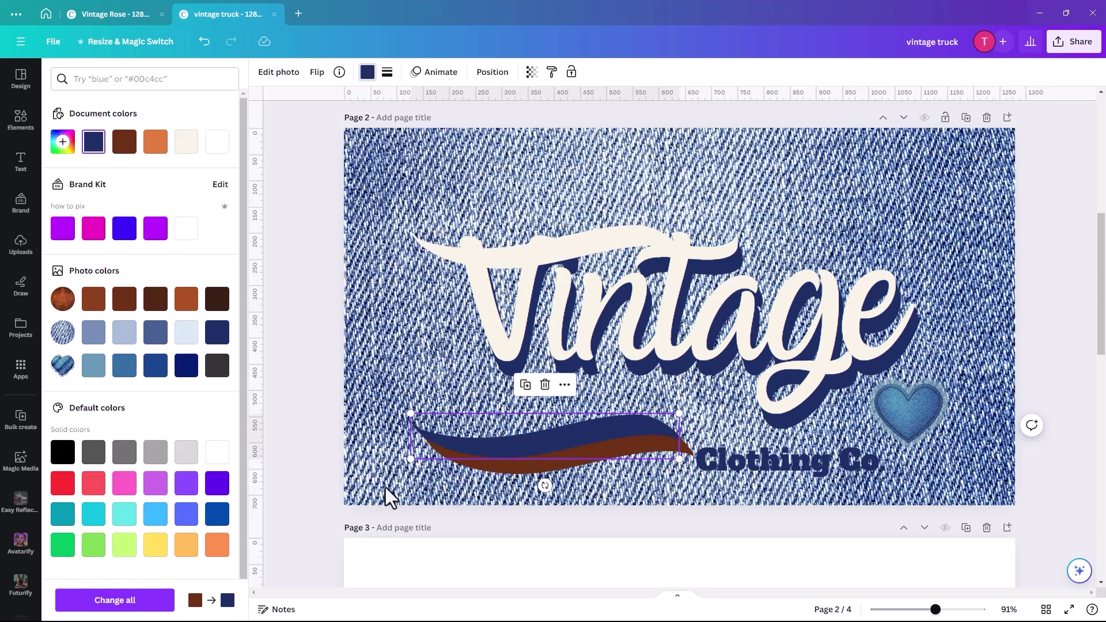
{"action": "left_click_drag", "start_coordinate": [385, 488], "coordinate": [542, 438]}
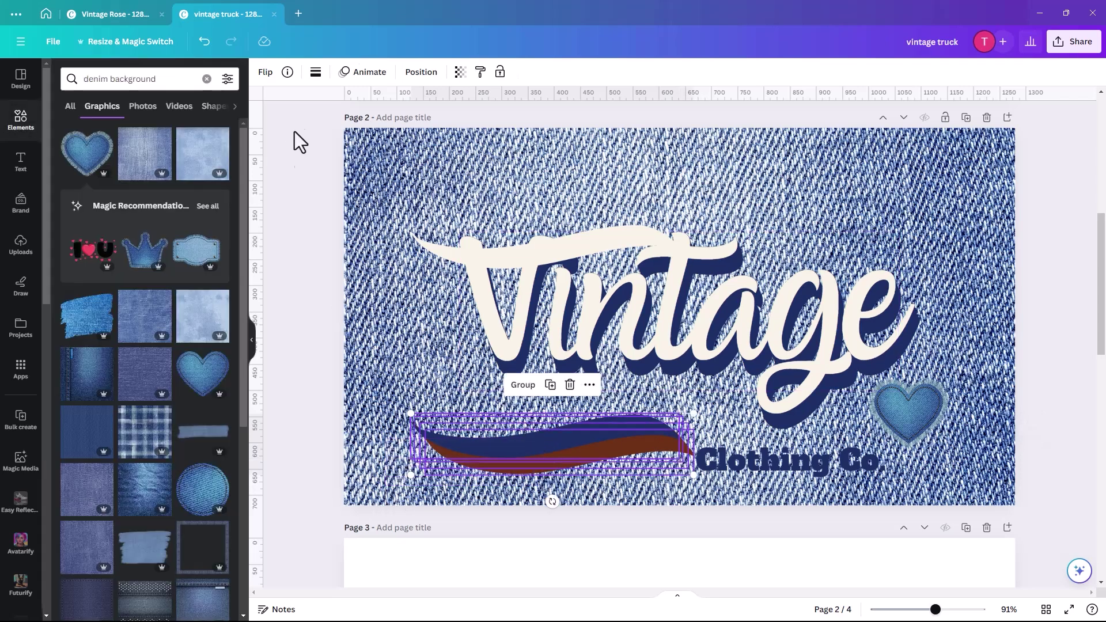
{"action": "left_click", "coordinate": [458, 464]}
{"action": "left_click", "coordinate": [530, 462]}
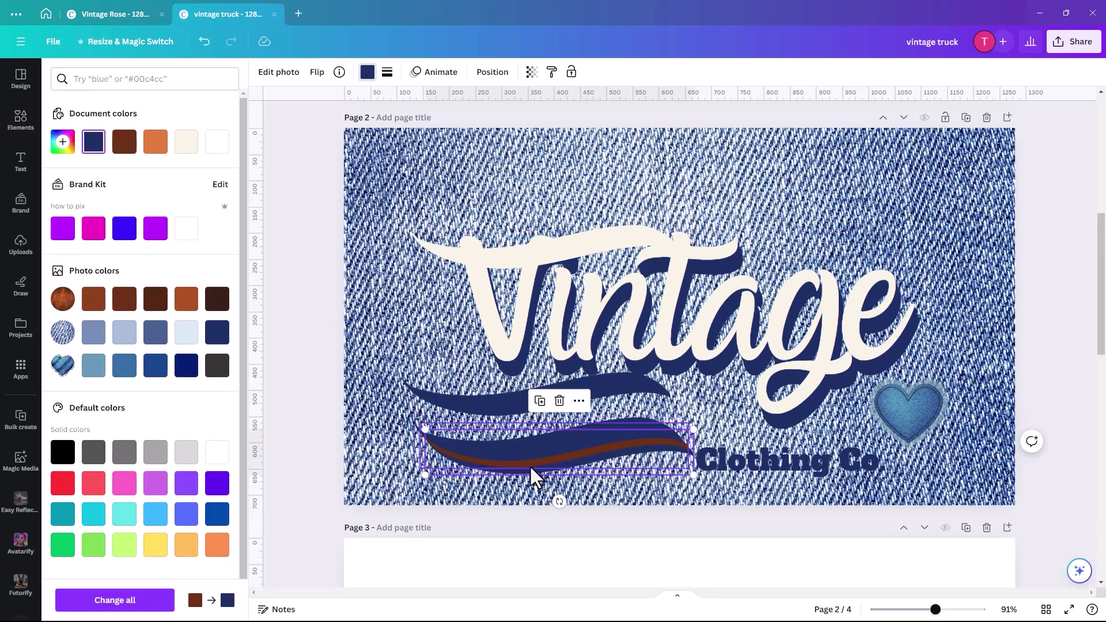
{"action": "left_click", "coordinate": [94, 141]}
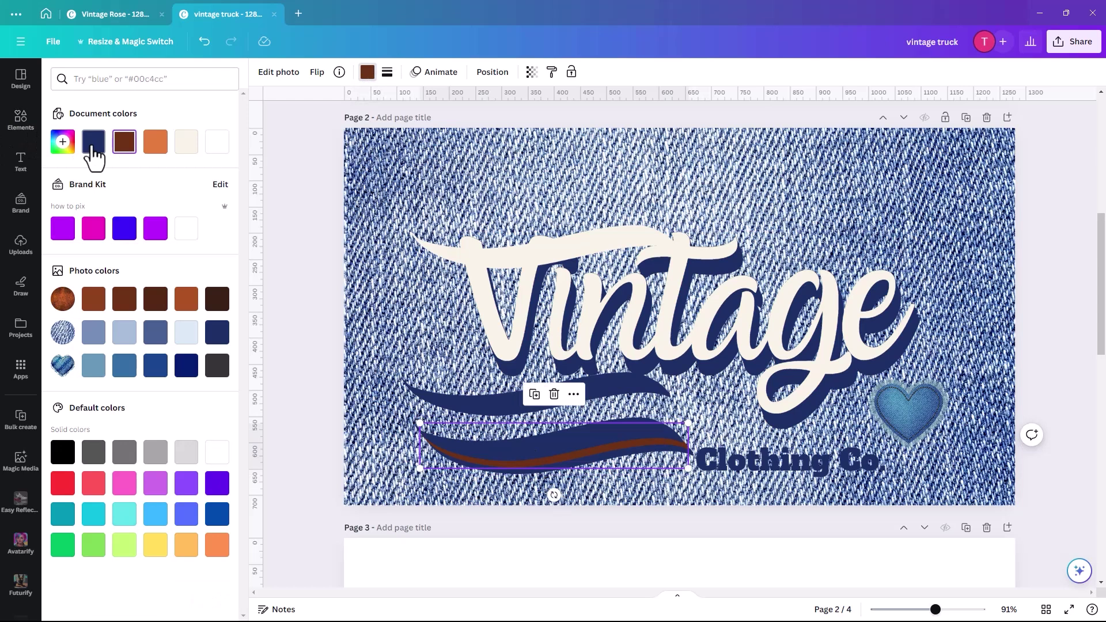
{"action": "left_click", "coordinate": [374, 454]}
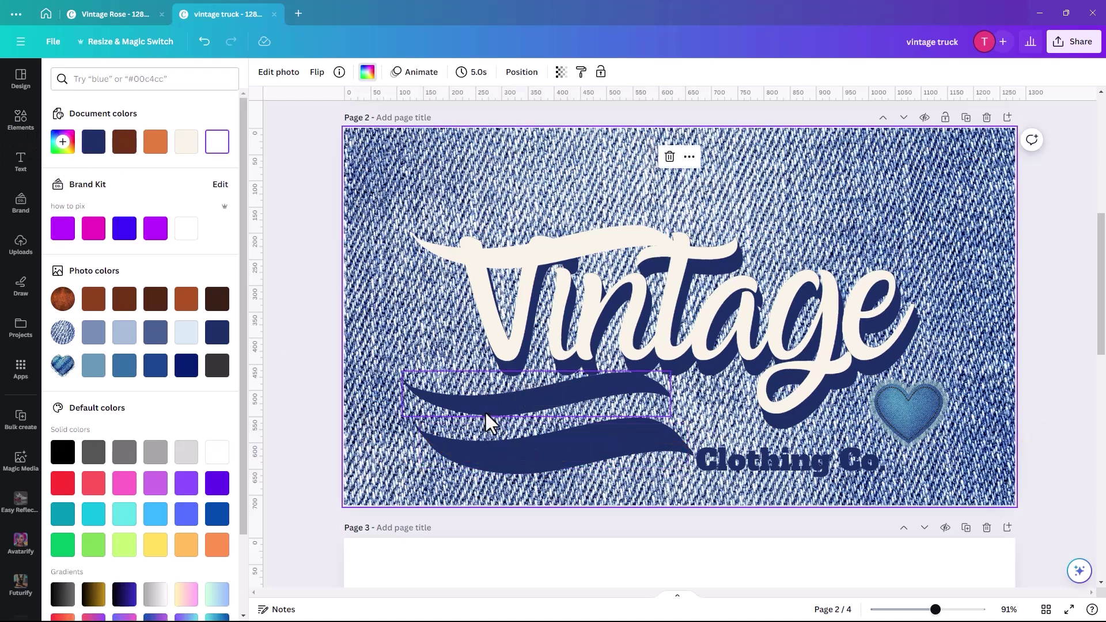
Step: Stack the cream swoosh on the navy one and move the pair up-right beneath Vintage
{"action": "left_click_drag", "start_coordinate": [485, 413], "coordinate": [494, 441]}
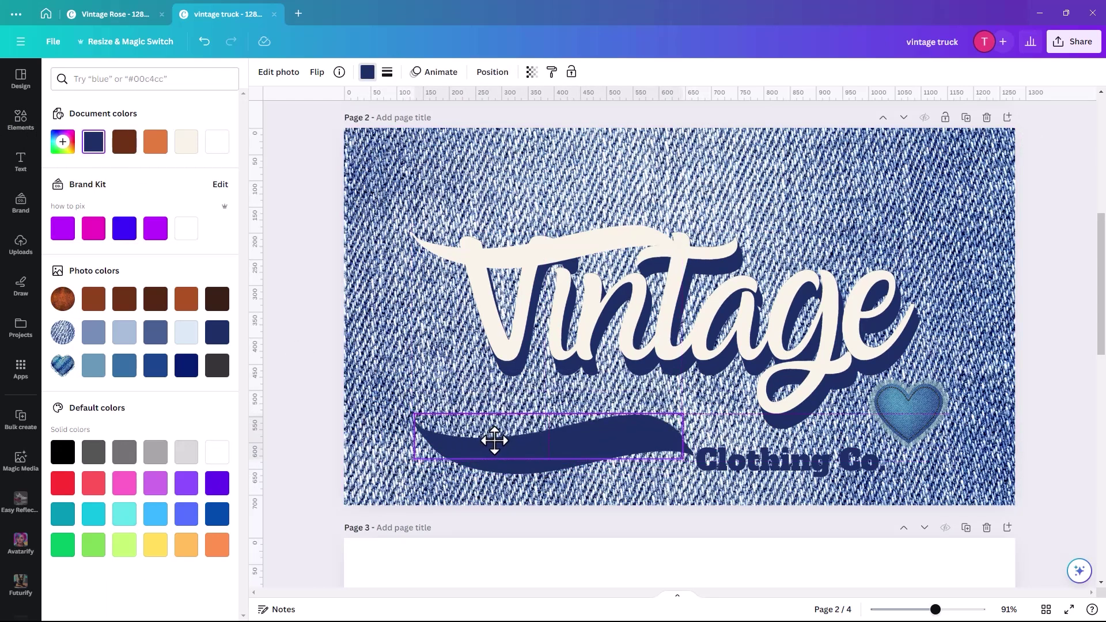
{"action": "left_click_drag", "start_coordinate": [518, 267], "coordinate": [513, 447]}
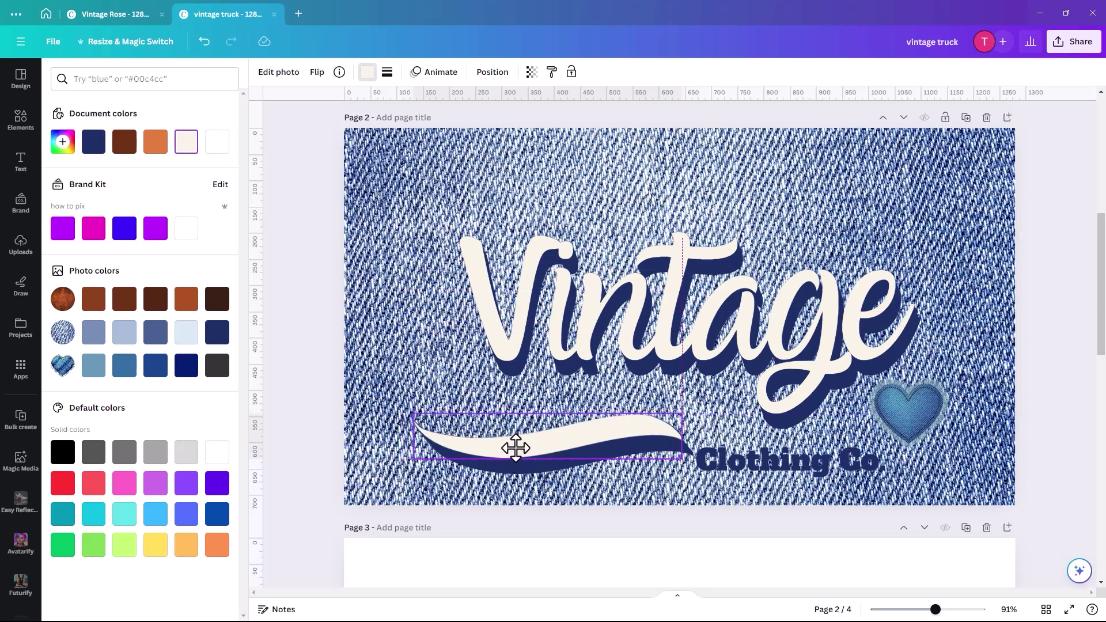
{"action": "left_click_drag", "start_coordinate": [402, 499], "coordinate": [556, 440]}
{"action": "left_click_drag", "start_coordinate": [555, 440], "coordinate": [599, 415]}
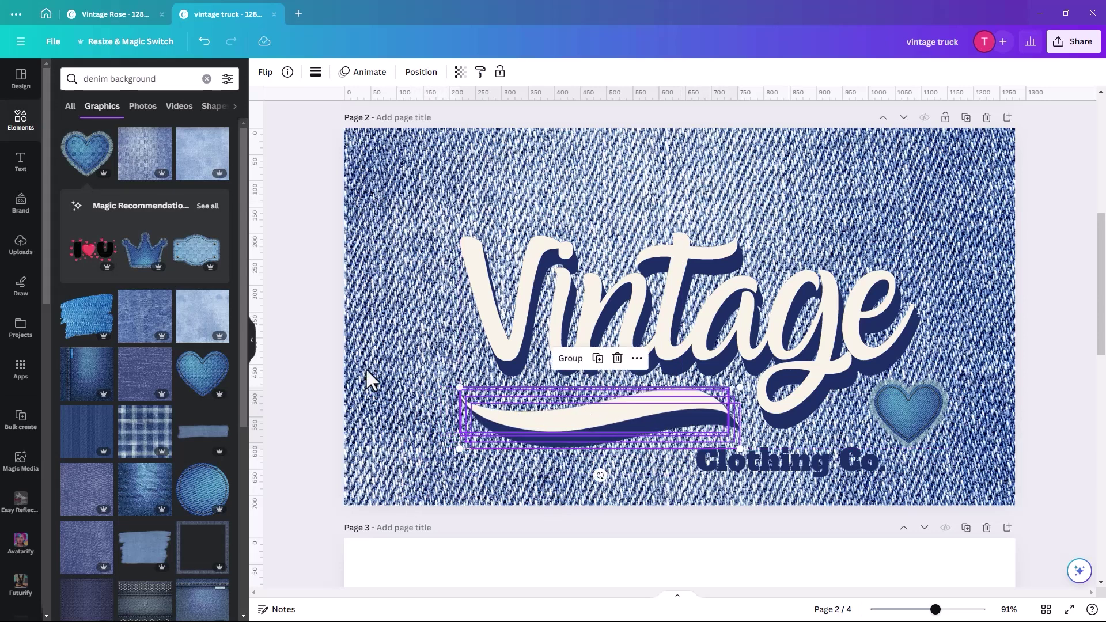
{"action": "left_click", "coordinate": [391, 363]}
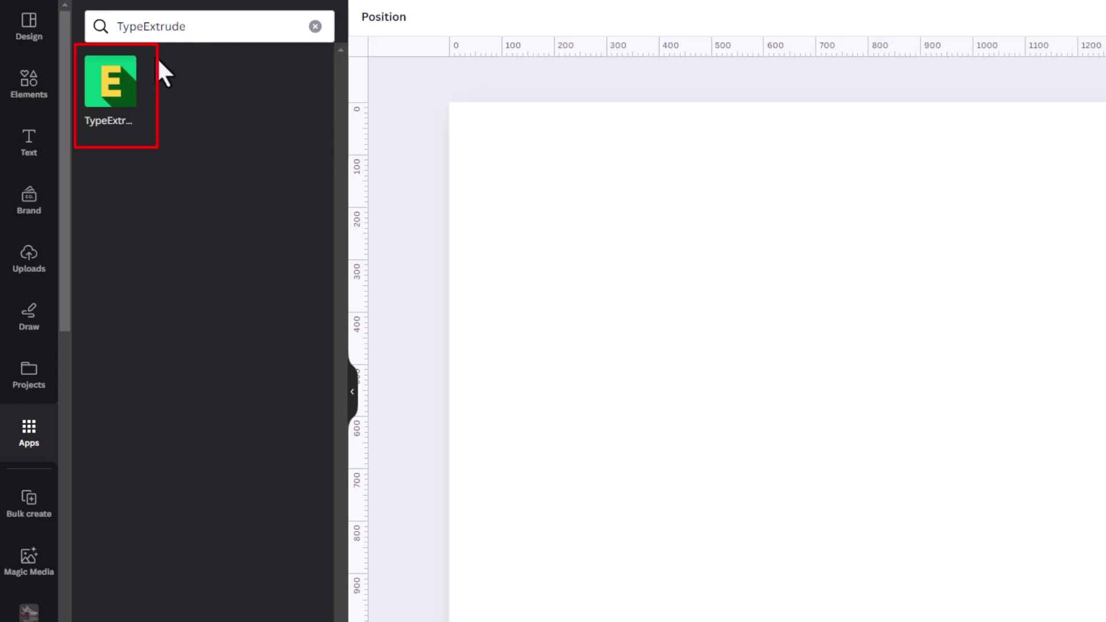
Step: Replace the TypeExtrude placeholder 'Today' with the main text 'Vintage'
{"action": "left_click", "coordinate": [112, 92]}
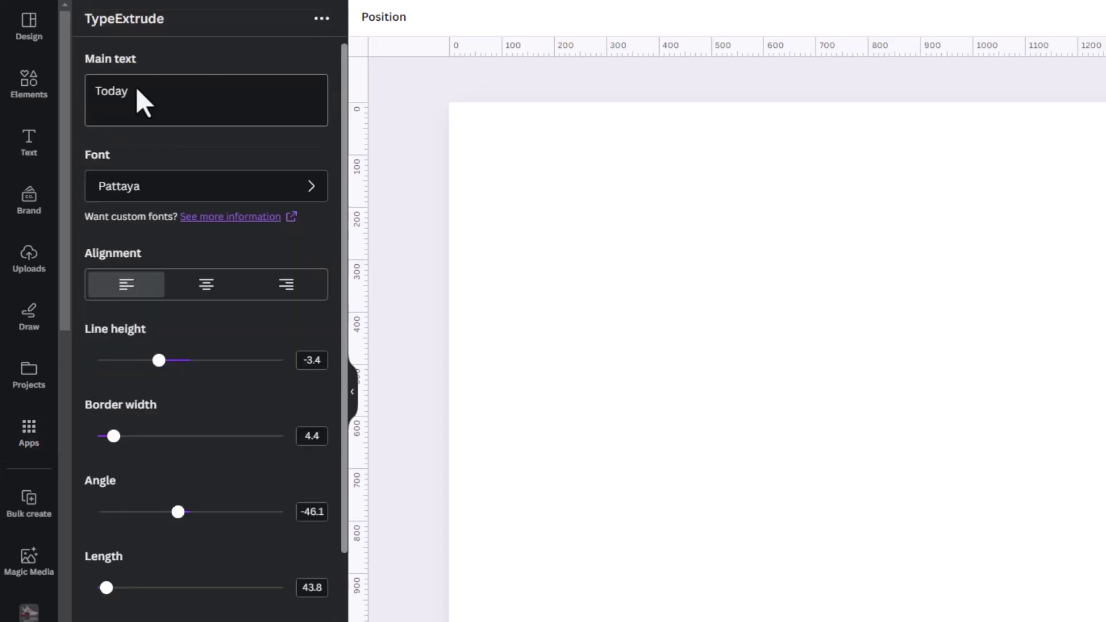
{"action": "double_click", "coordinate": [106, 94]}
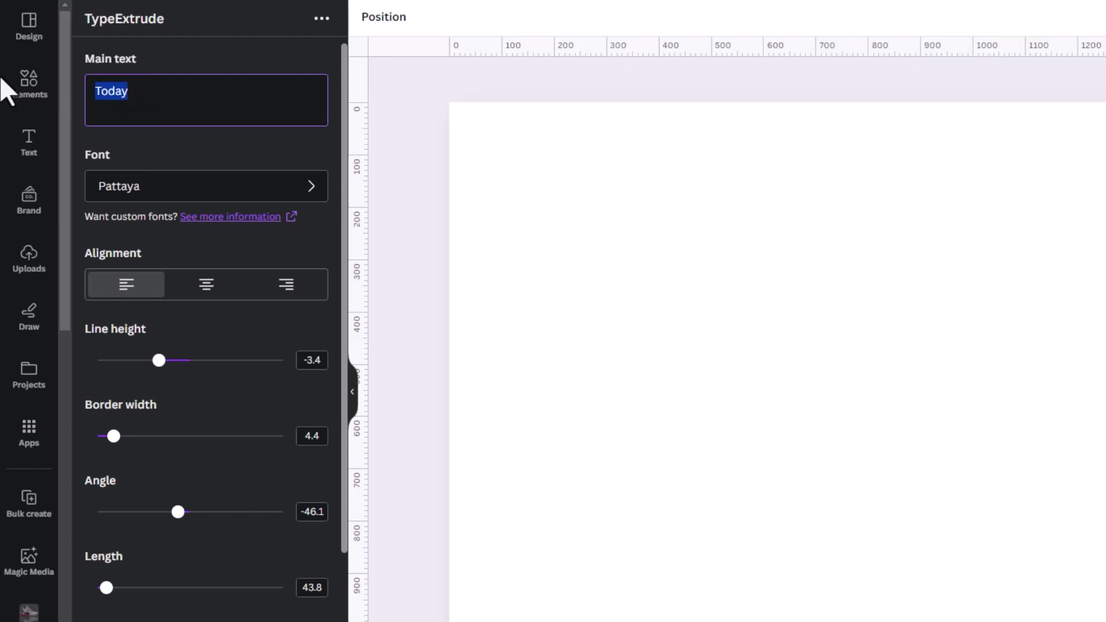
{"action": "type", "text": "Vintage"}
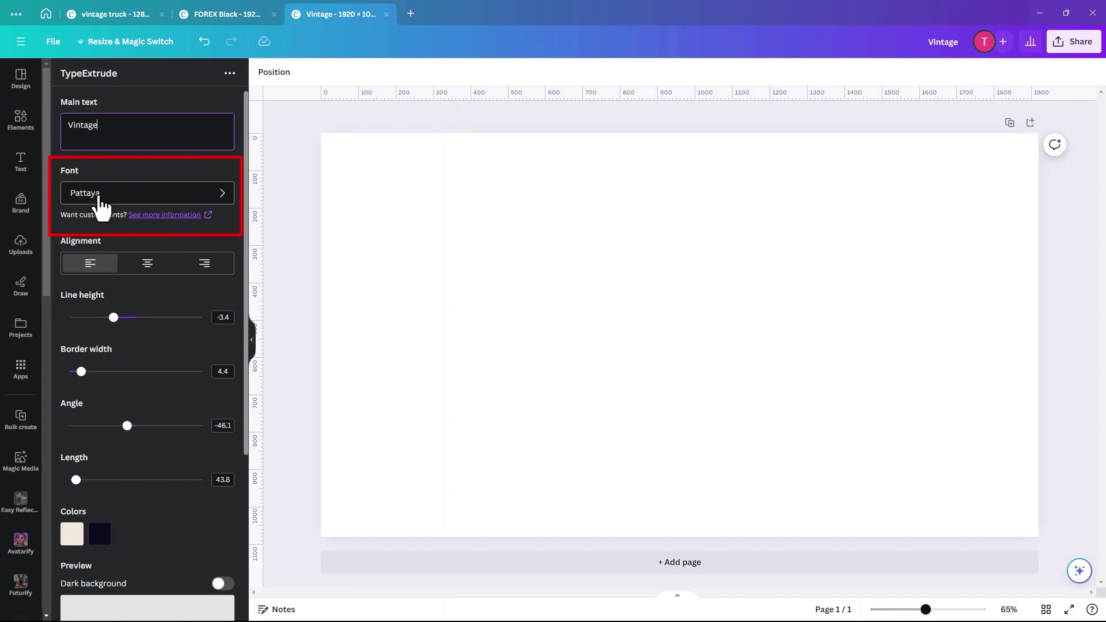
{"action": "left_click", "coordinate": [100, 199]}
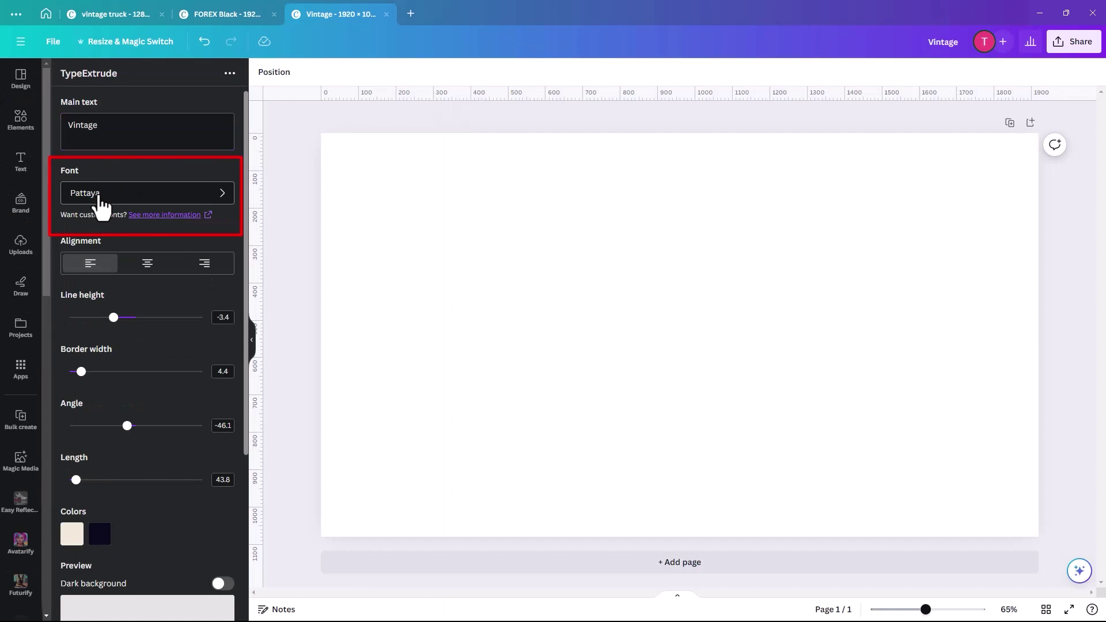
Step: Change the TypeExtrude font from Pattaya to Allura
{"action": "left_click", "coordinate": [153, 193]}
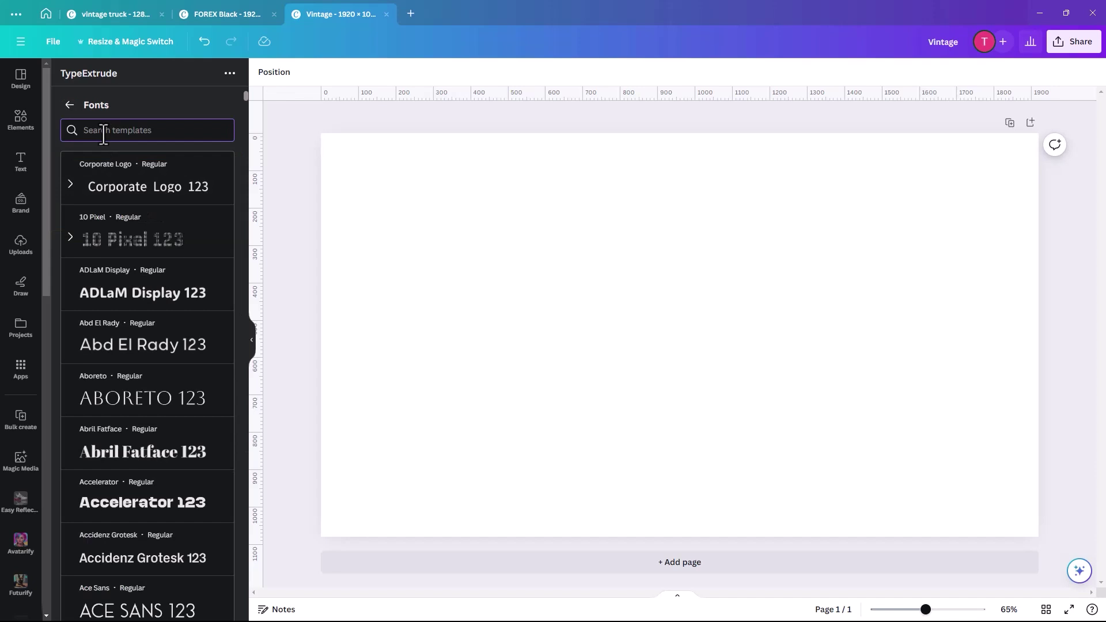
{"action": "type", "text": "amazo"}
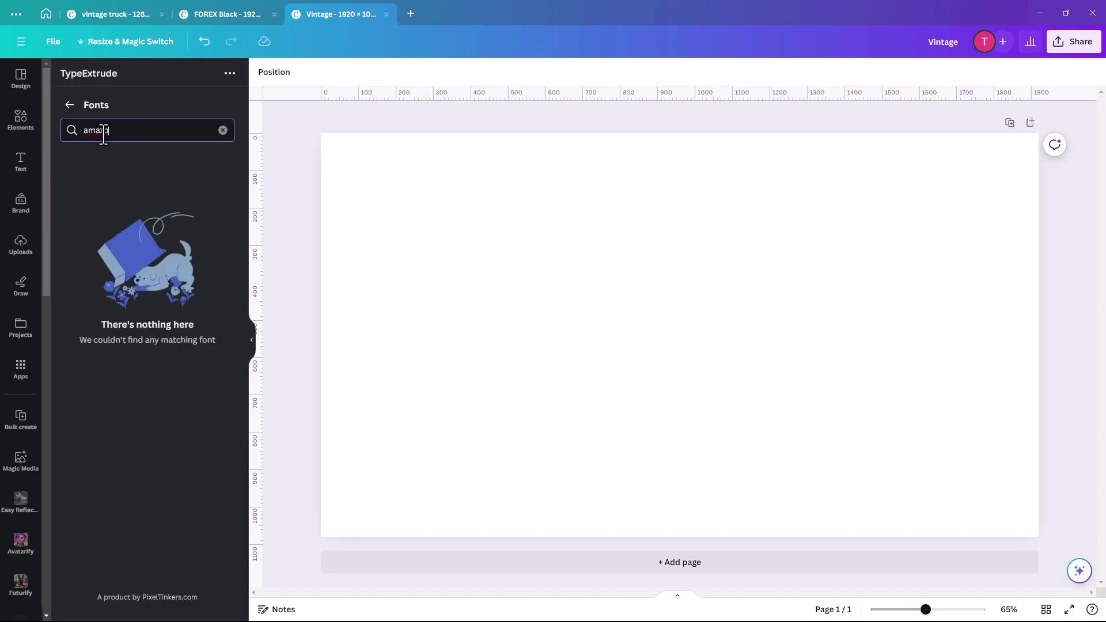
{"action": "key", "text": "BackSpace"}
{"action": "key", "text": "BackSpace"}
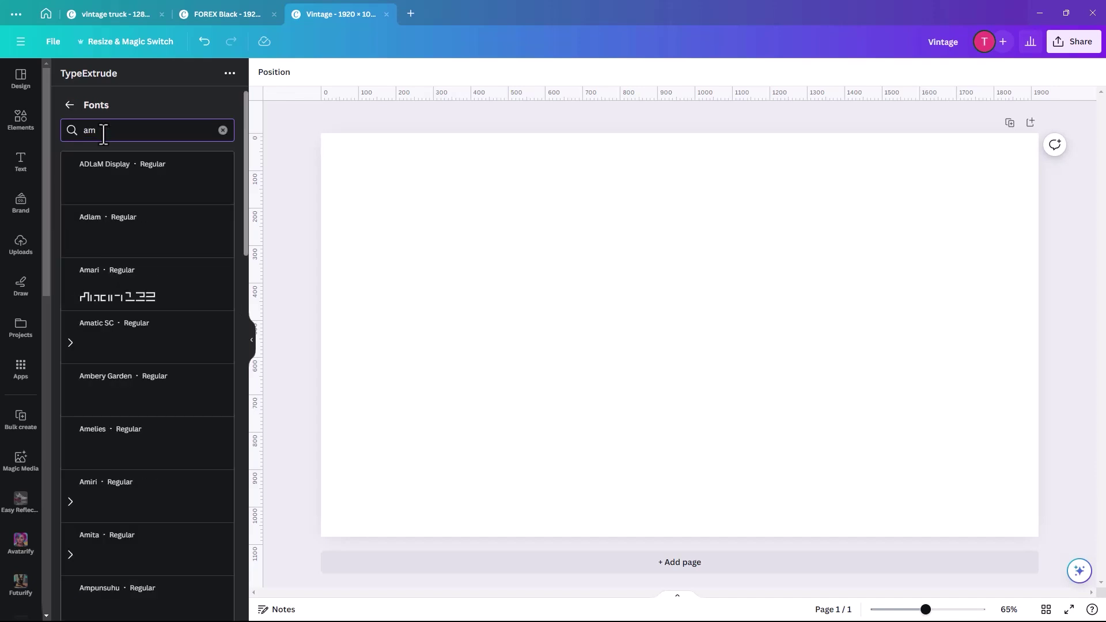
{"action": "key", "text": "BackSpace"}
{"action": "key", "text": "BackSpace"}
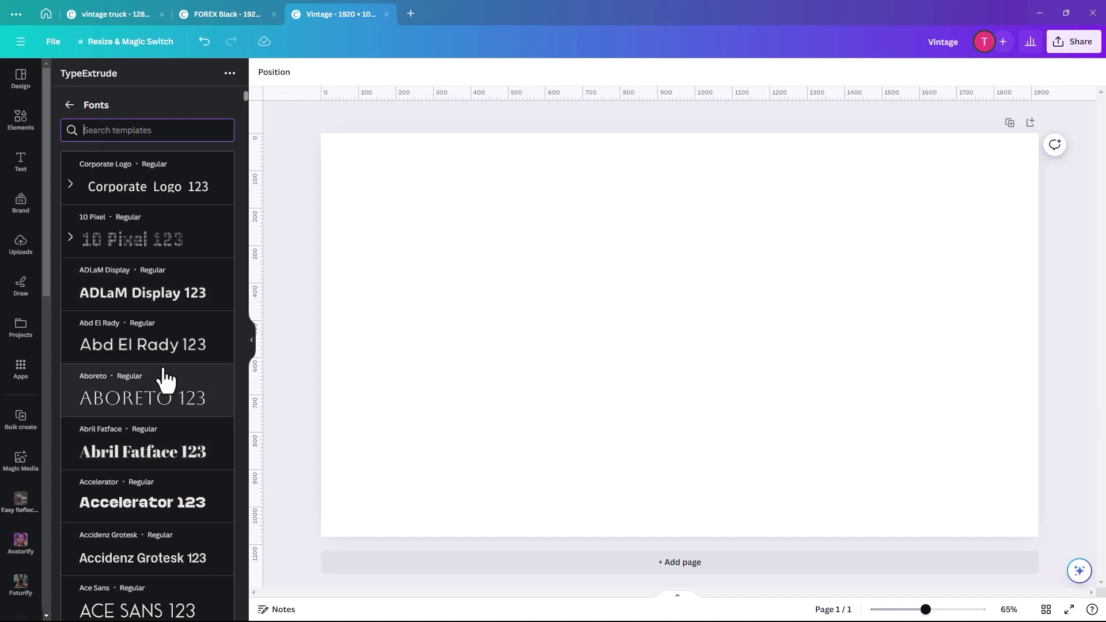
{"action": "scroll", "coordinate": [165, 378], "scroll_direction": "down", "scroll_amount": 8}
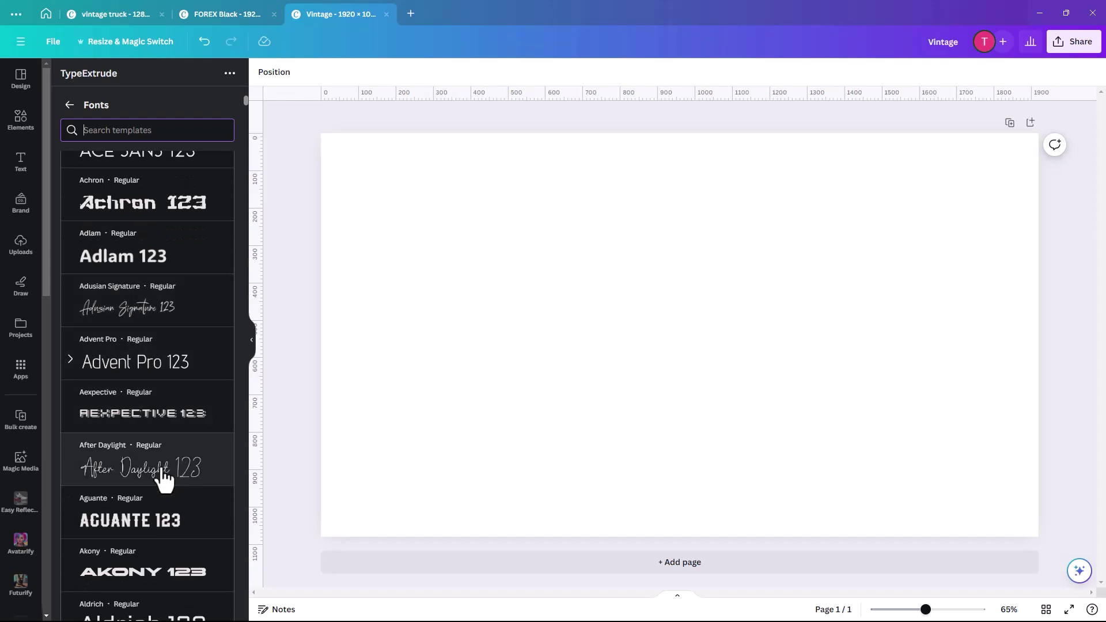
{"action": "scroll", "coordinate": [164, 478], "scroll_direction": "down", "scroll_amount": 8}
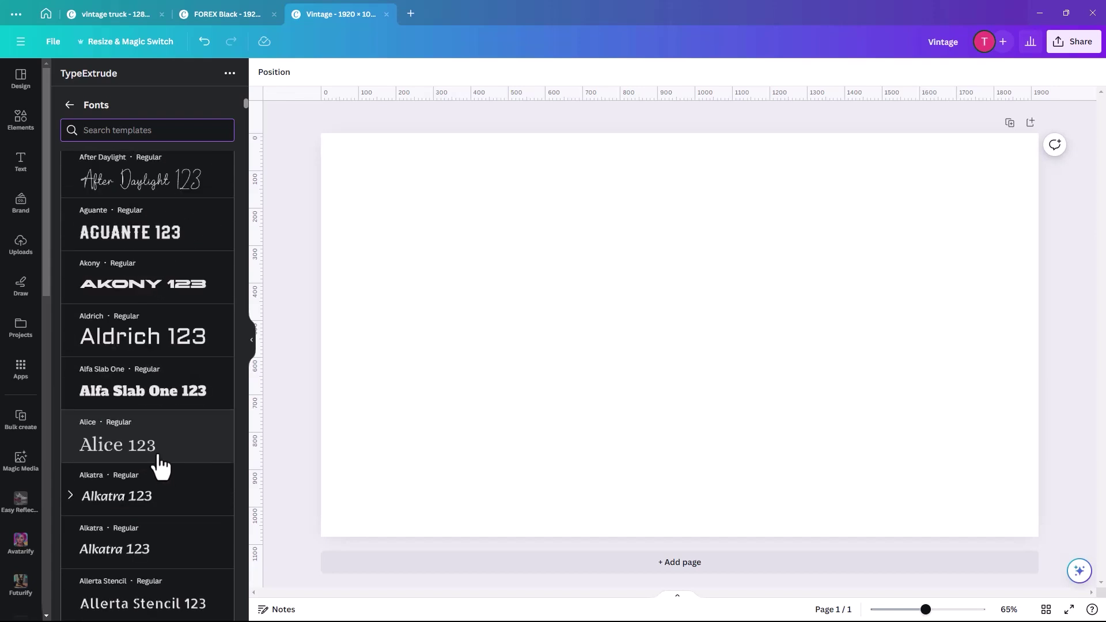
{"action": "scroll", "coordinate": [160, 467], "scroll_direction": "down", "scroll_amount": 4}
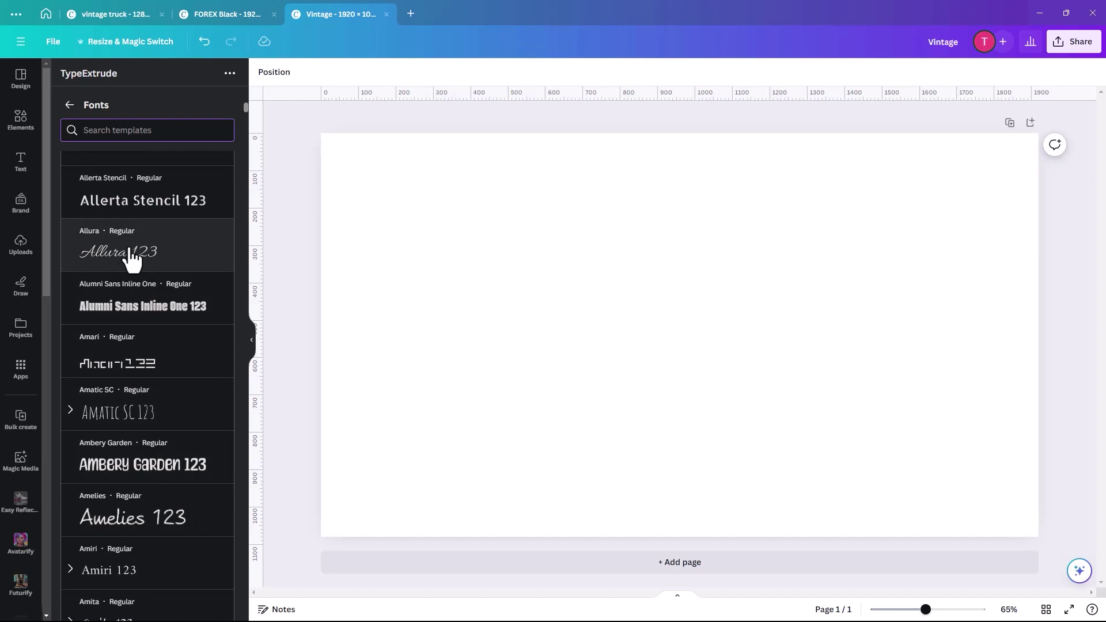
{"action": "left_click", "coordinate": [122, 262]}
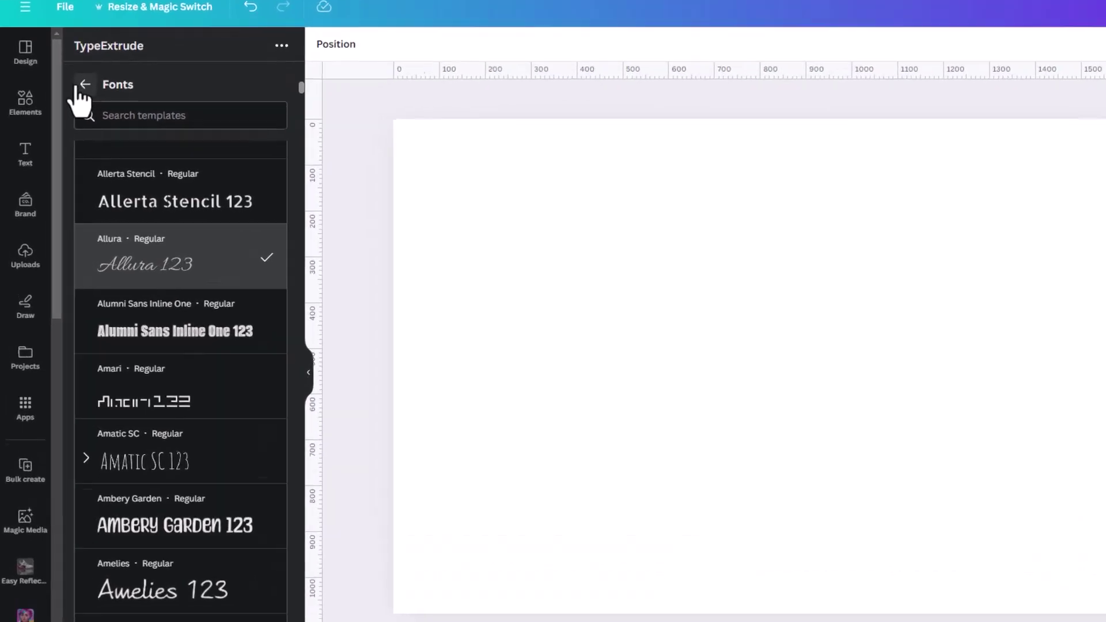
Step: Set the extrusion border width to 4.1, angle to -34.4 and length to 31.3
{"action": "left_click", "coordinate": [69, 105]}
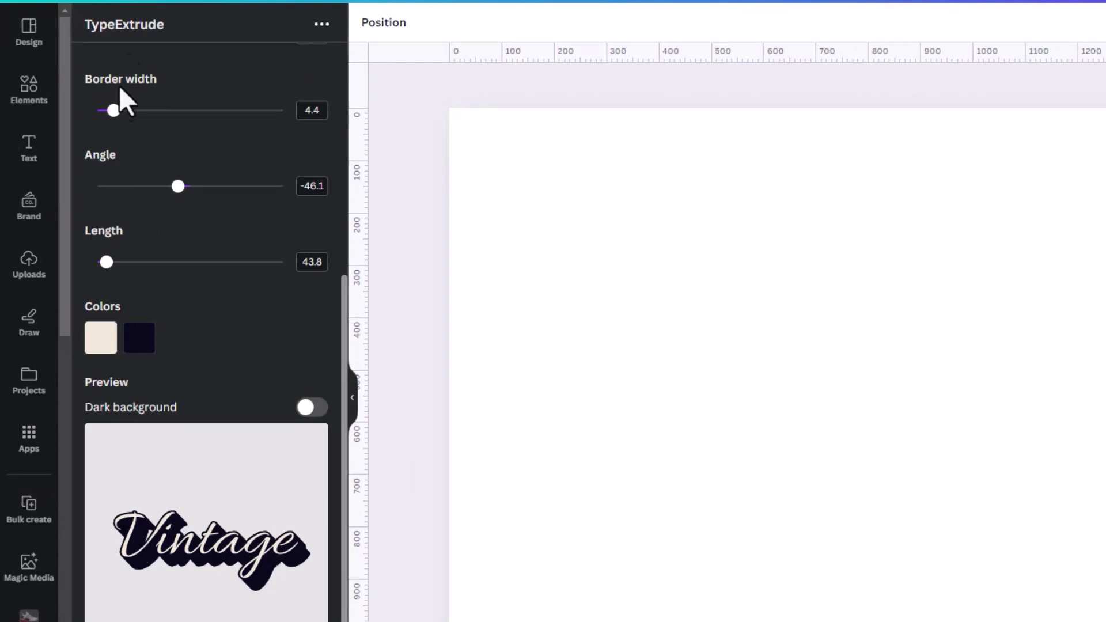
{"action": "mouse_move", "coordinate": [113, 110]}
{"action": "left_mouse_down"}
{"action": "mouse_move", "coordinate": [136, 110]}
{"action": "mouse_move", "coordinate": [113, 110]}
{"action": "left_mouse_up"}
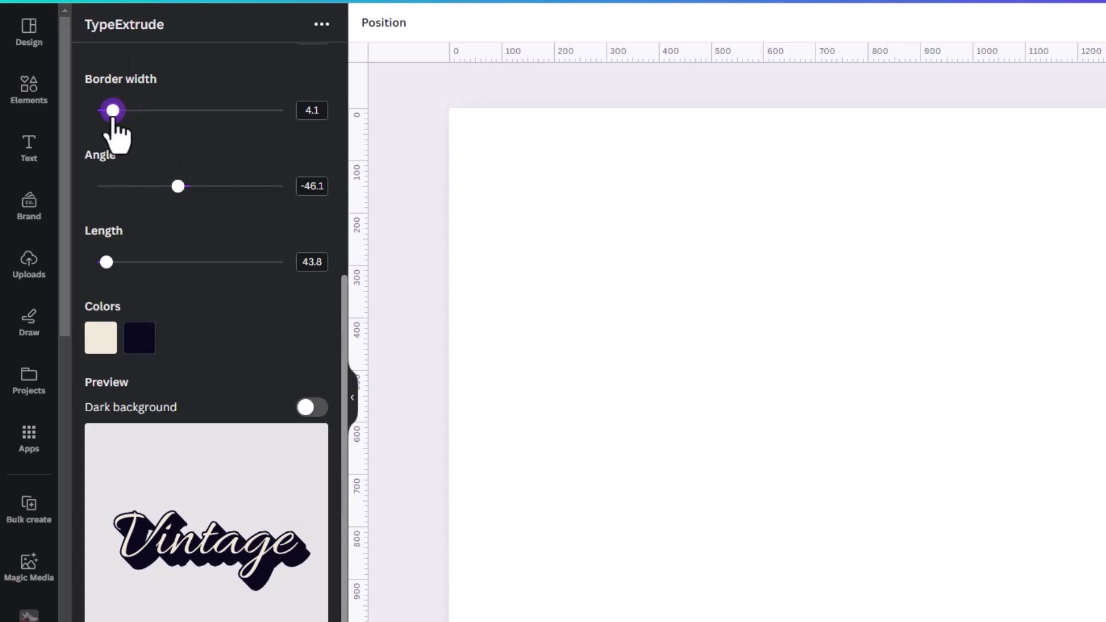
{"action": "mouse_move", "coordinate": [177, 194]}
{"action": "left_mouse_down"}
{"action": "mouse_move", "coordinate": [198, 199]}
{"action": "mouse_move", "coordinate": [181, 198]}
{"action": "left_mouse_up"}
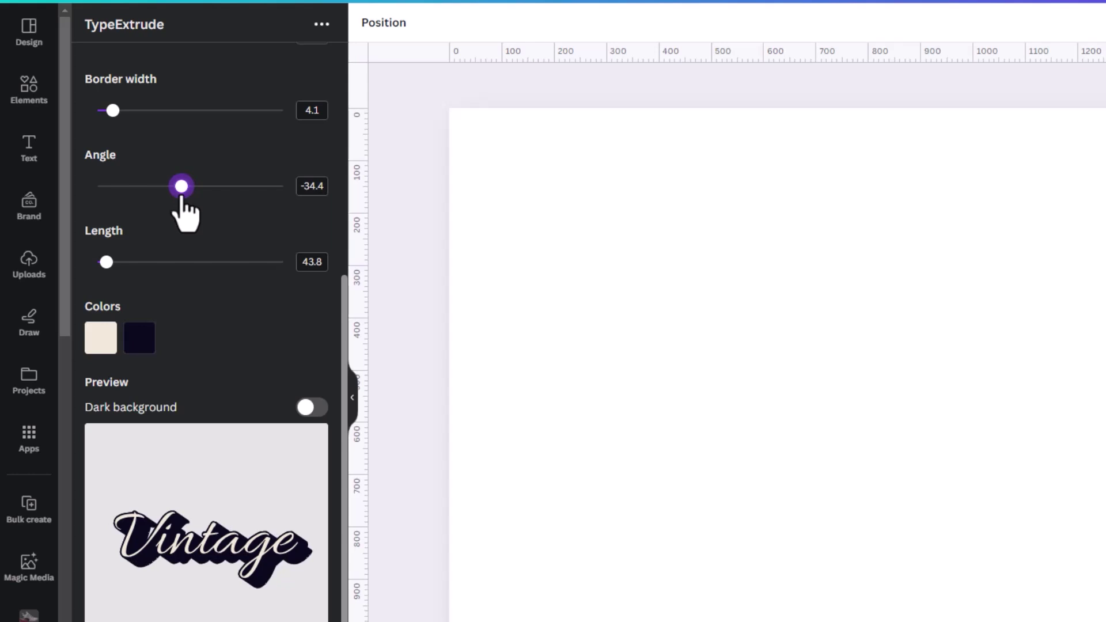
{"action": "left_click_drag", "start_coordinate": [106, 262], "coordinate": [104, 262]}
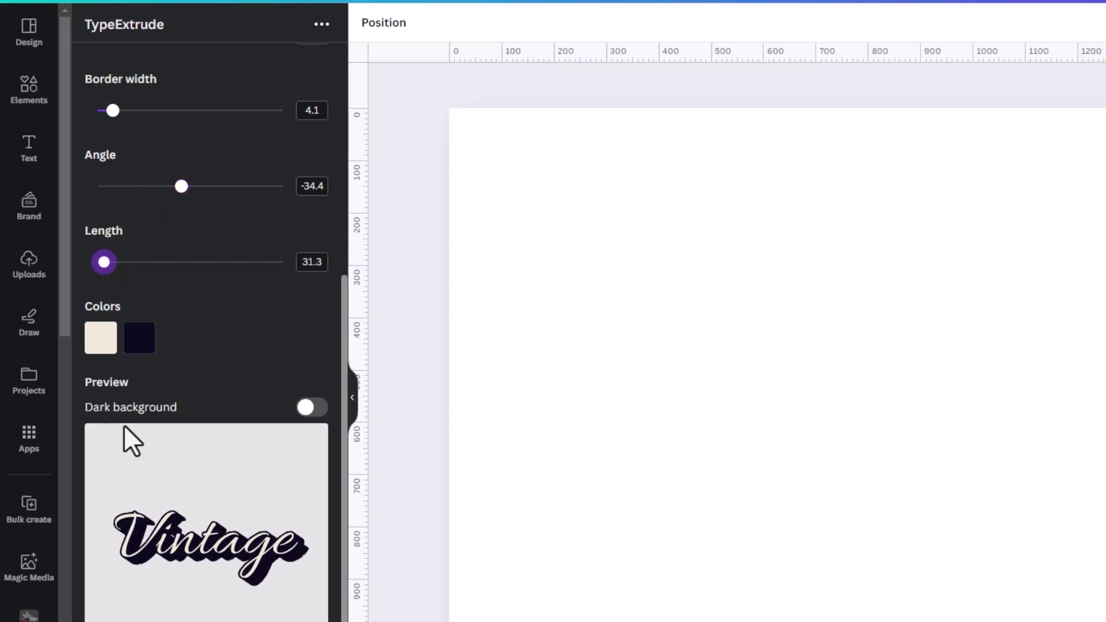
Step: Change the dark extrusion colour to rust brown #8D340D
{"action": "left_click", "coordinate": [139, 338]}
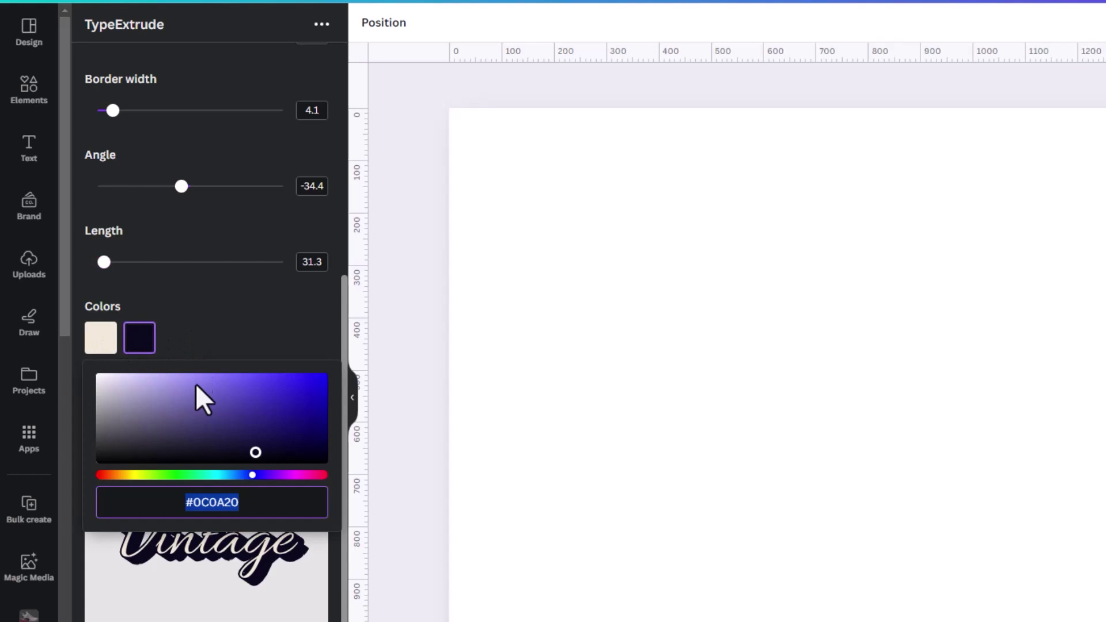
{"action": "left_click_drag", "start_coordinate": [252, 475], "coordinate": [112, 476]}
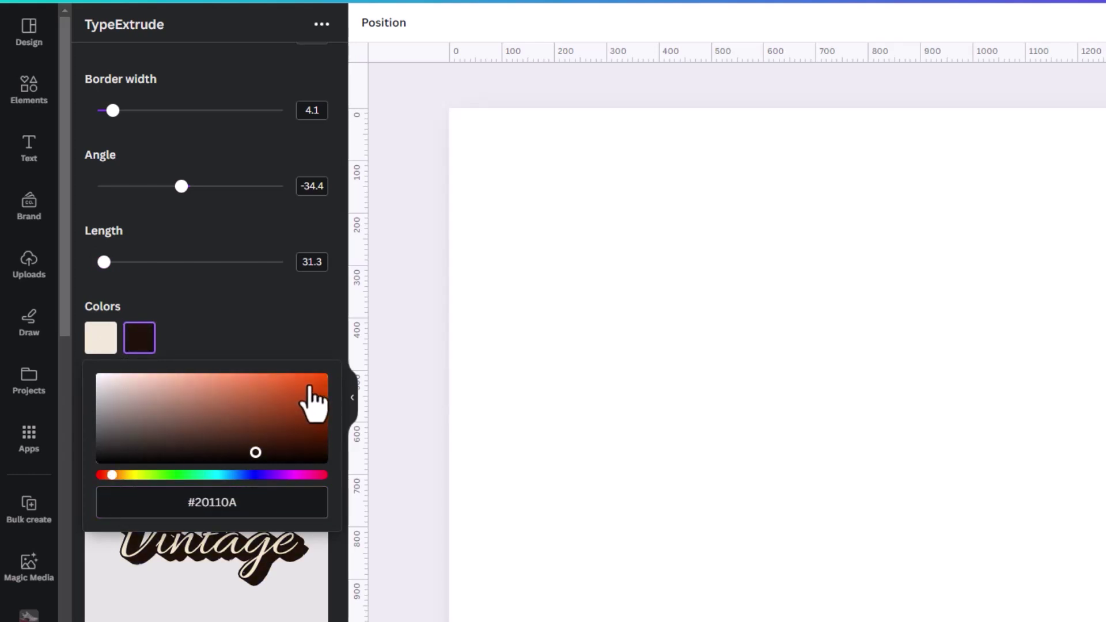
{"action": "left_click", "coordinate": [320, 386]}
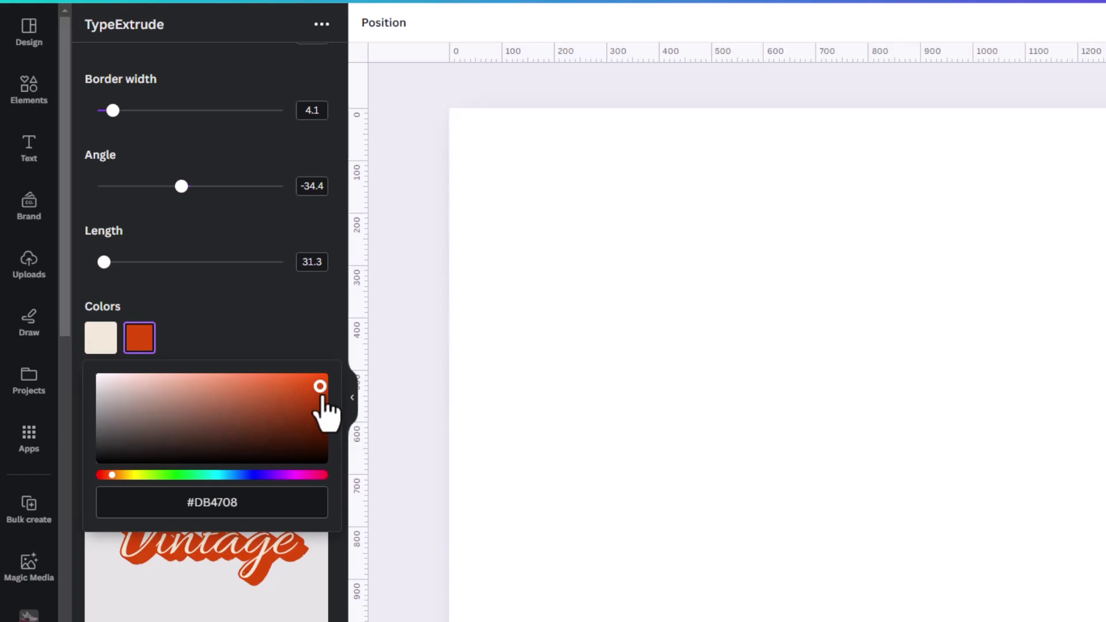
{"action": "left_click_drag", "start_coordinate": [319, 387], "coordinate": [301, 421]}
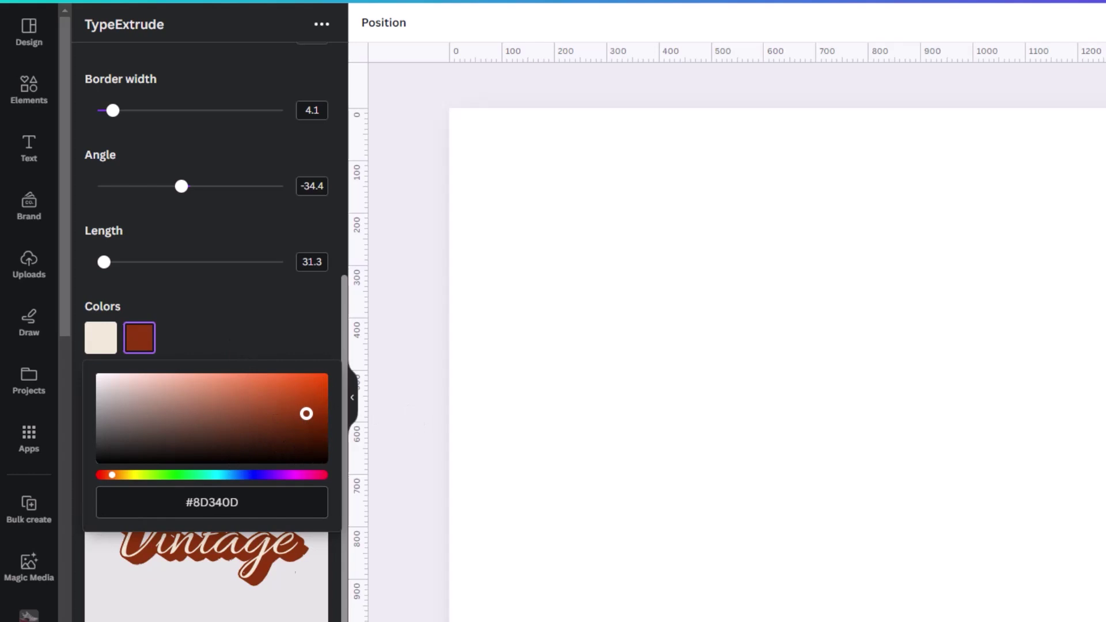
{"action": "left_click", "coordinate": [242, 333]}
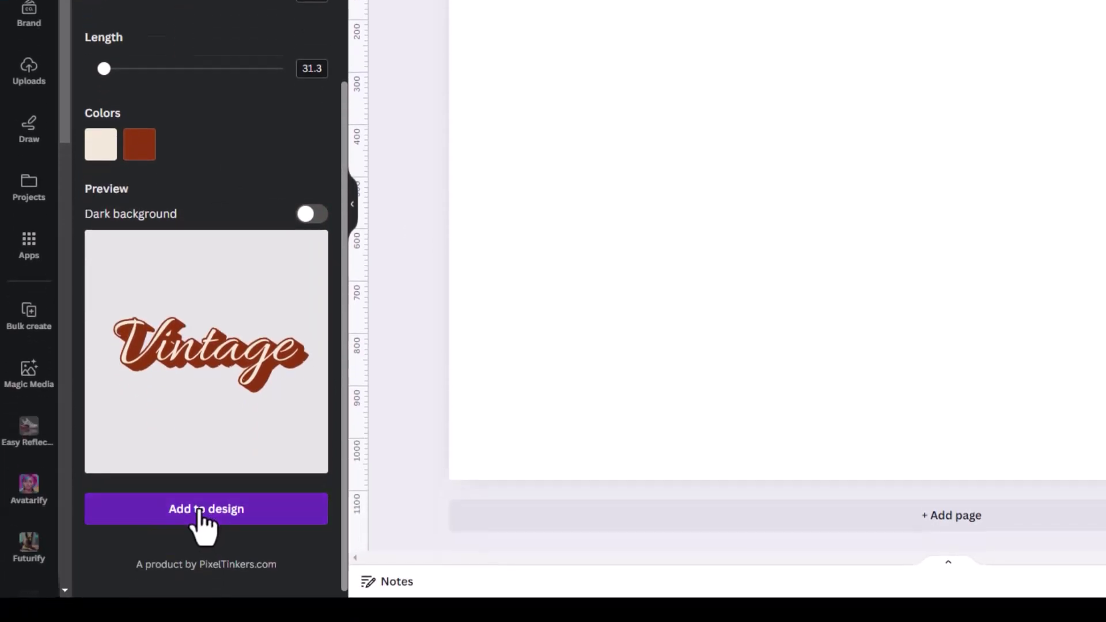
Step: Add the extruded Vintage to the page, enlarge it and centre it across the middle
{"action": "left_click", "coordinate": [204, 581]}
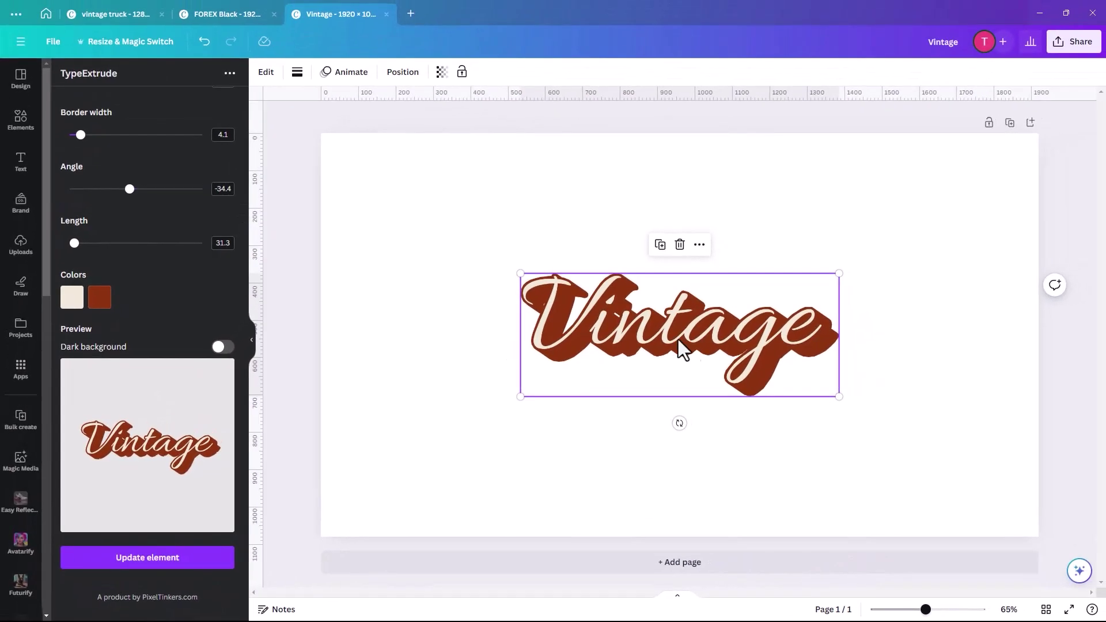
{"action": "left_click_drag", "start_coordinate": [681, 327], "coordinate": [542, 238]}
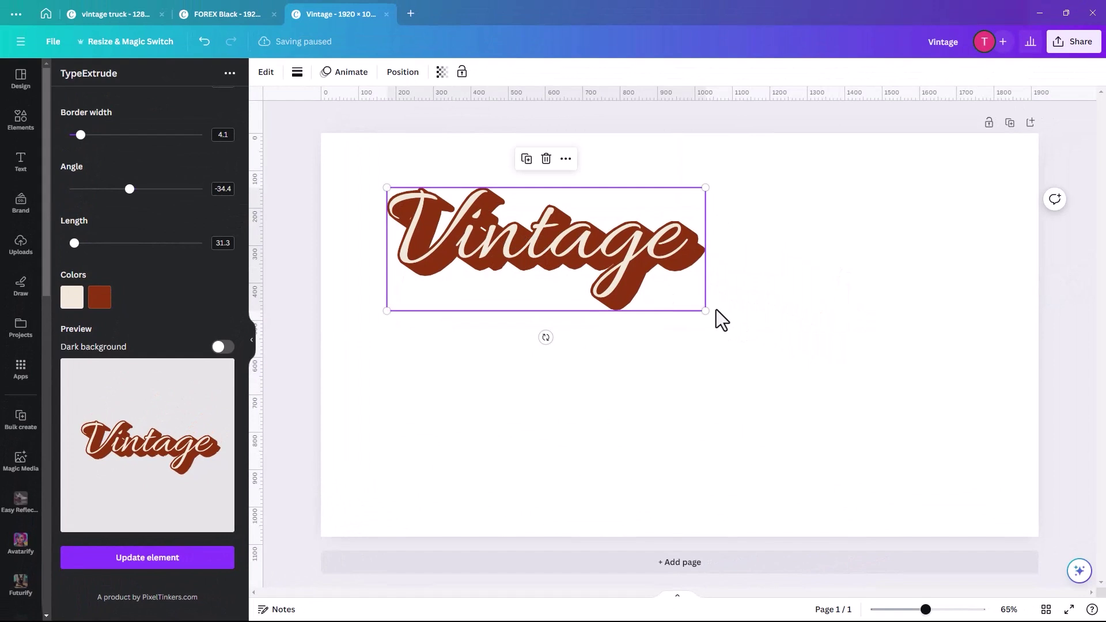
{"action": "left_click_drag", "start_coordinate": [705, 311], "coordinate": [904, 443]}
{"action": "left_click", "coordinate": [683, 466]}
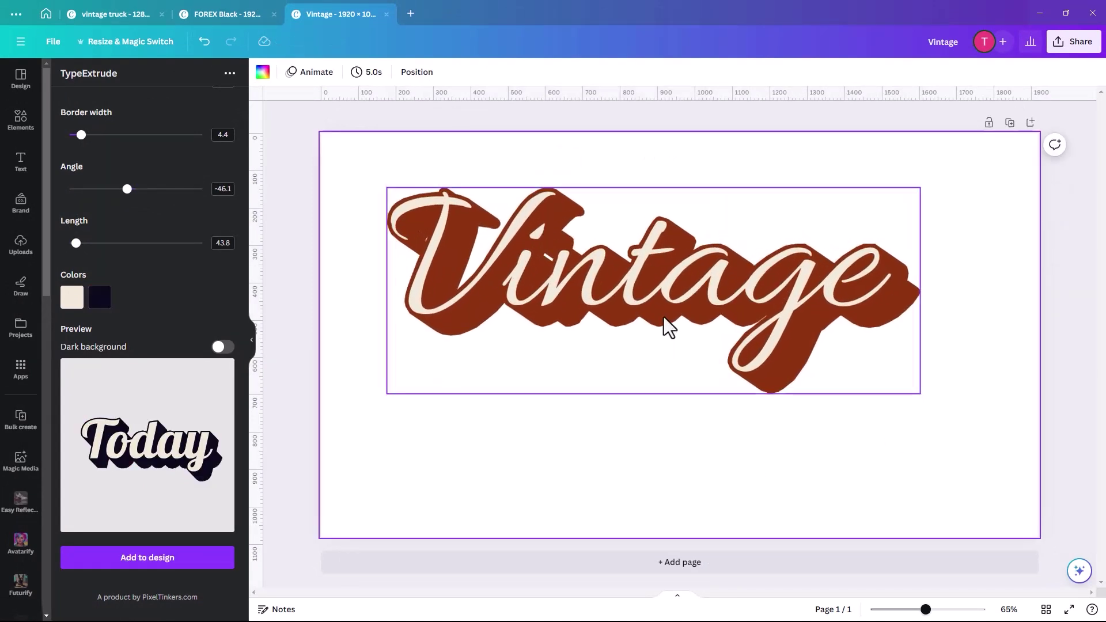
{"action": "left_click", "coordinate": [612, 314]}
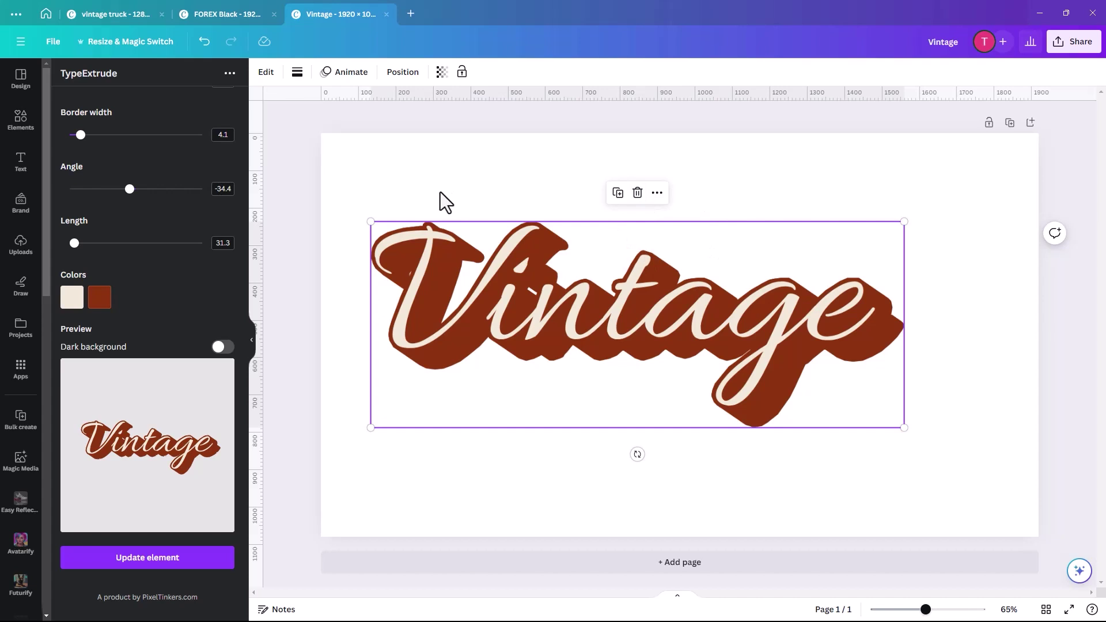
{"action": "left_click_drag", "start_coordinate": [448, 227], "coordinate": [481, 247]}
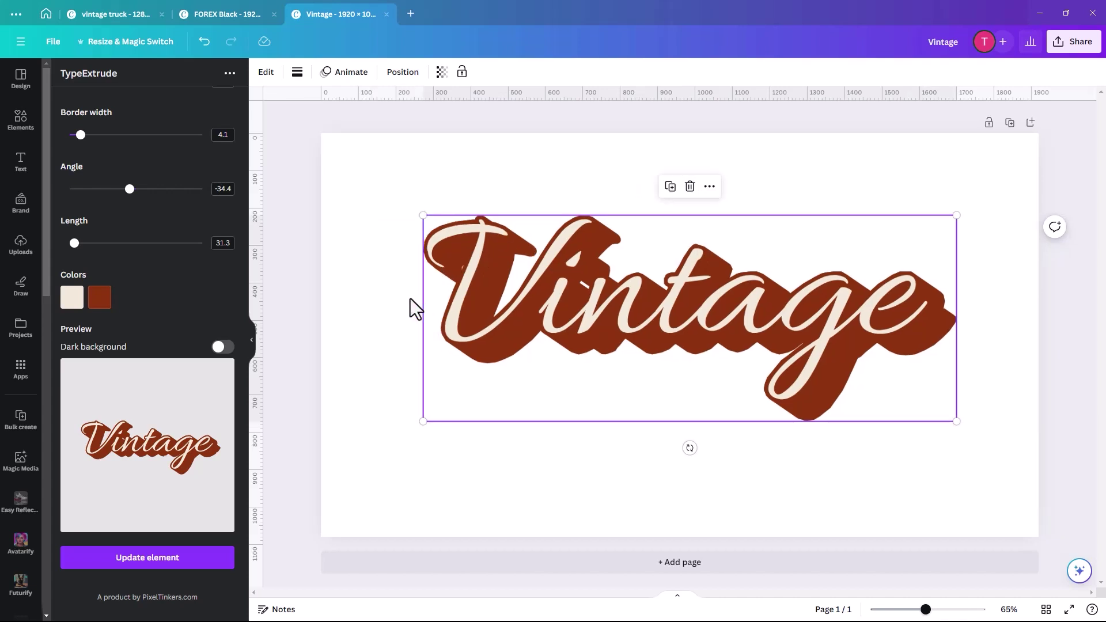